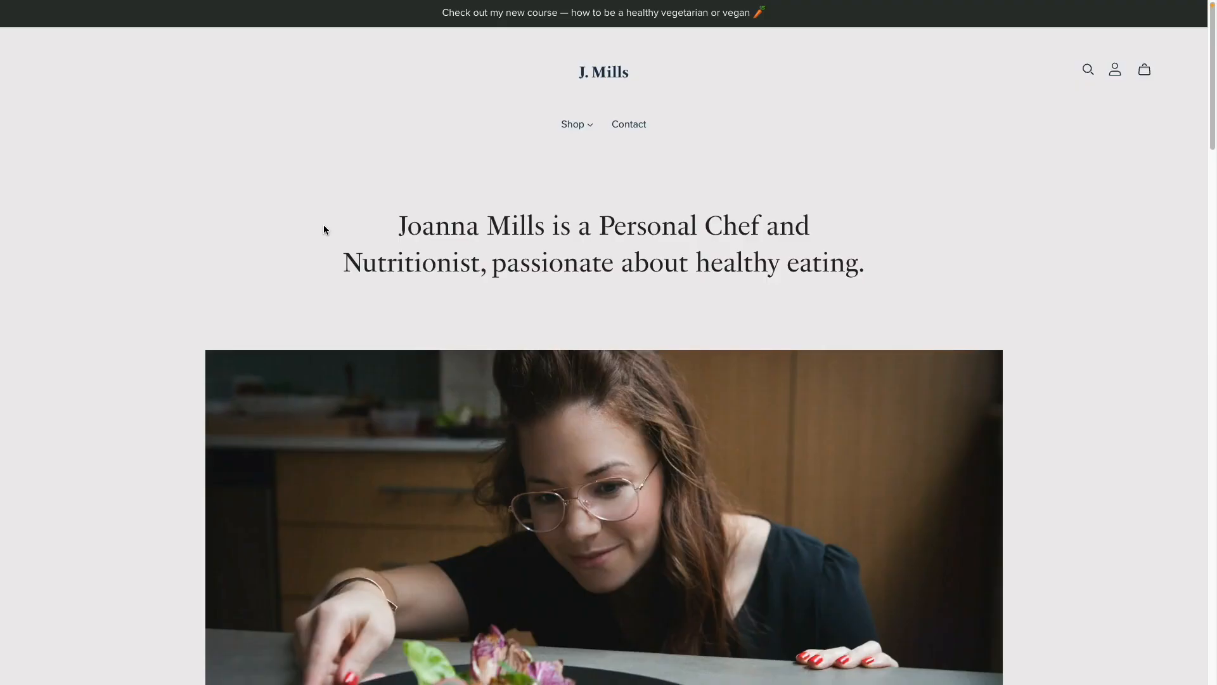
- Examine the footer of the personal chef demo store: its link list, mission text and social media icons
scroll(324, 228, "down", 12)
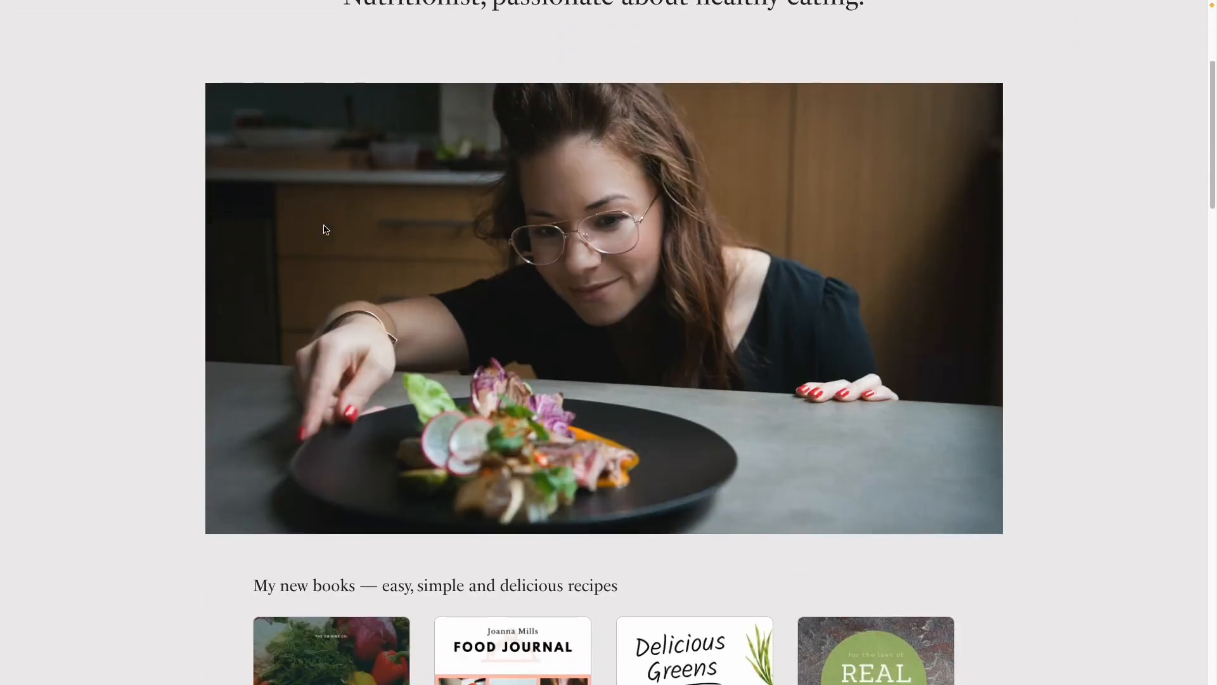
scroll(324, 241, "down", 15)
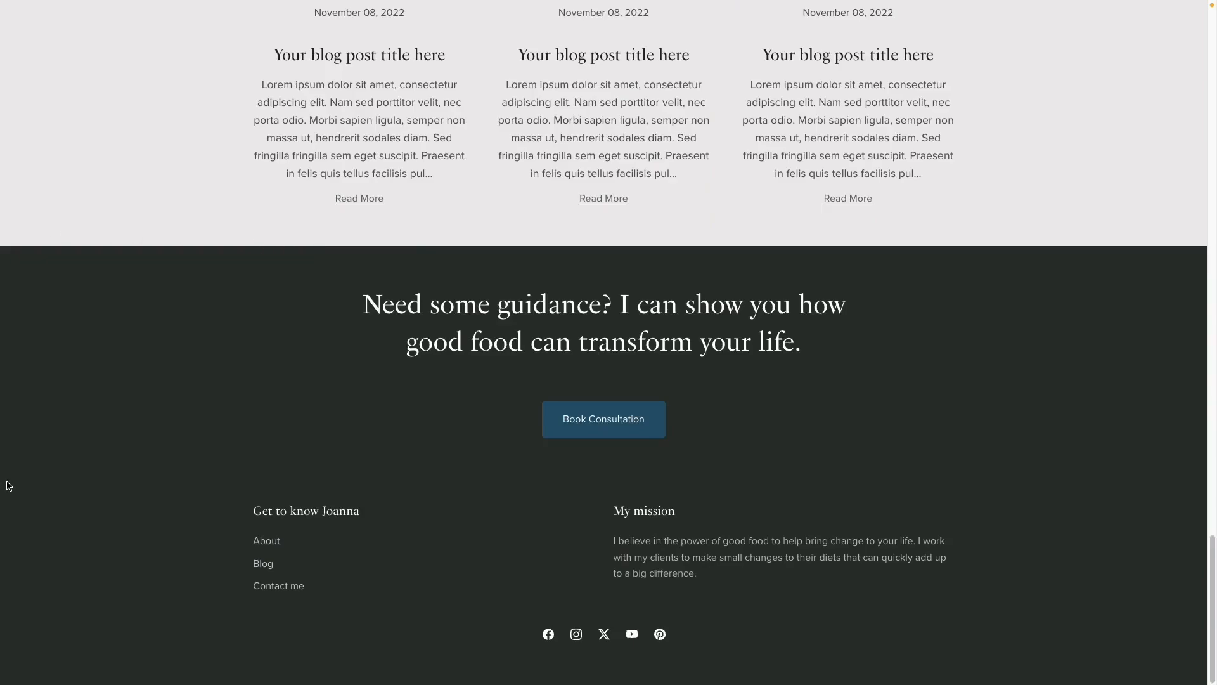
left_click_drag(253, 511, 353, 511)
left_click(227, 539)
left_click_drag(227, 539, 293, 587)
left_click_drag(607, 511, 707, 518)
left_click_drag(609, 542, 698, 584)
left_click(493, 636)
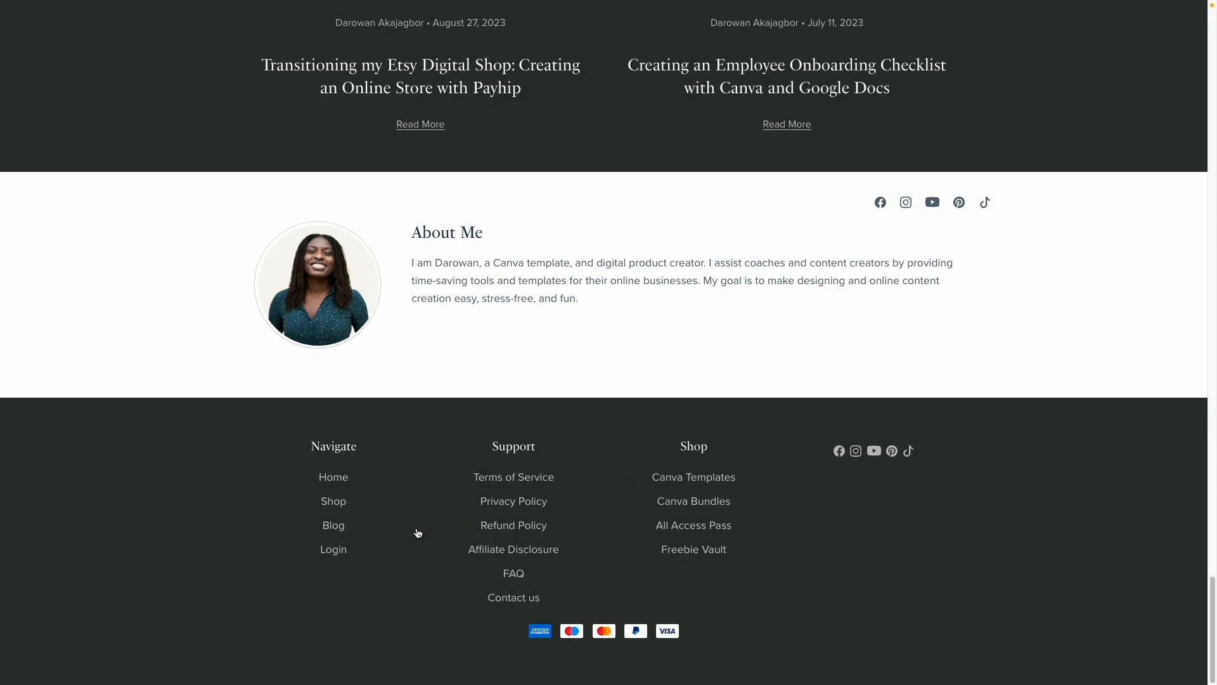
- Review the second example store's Navigate, Support and Shop footer columns, and tick off "Review footer examples" in the Google Docs checklist
left_click_drag(312, 447, 377, 456)
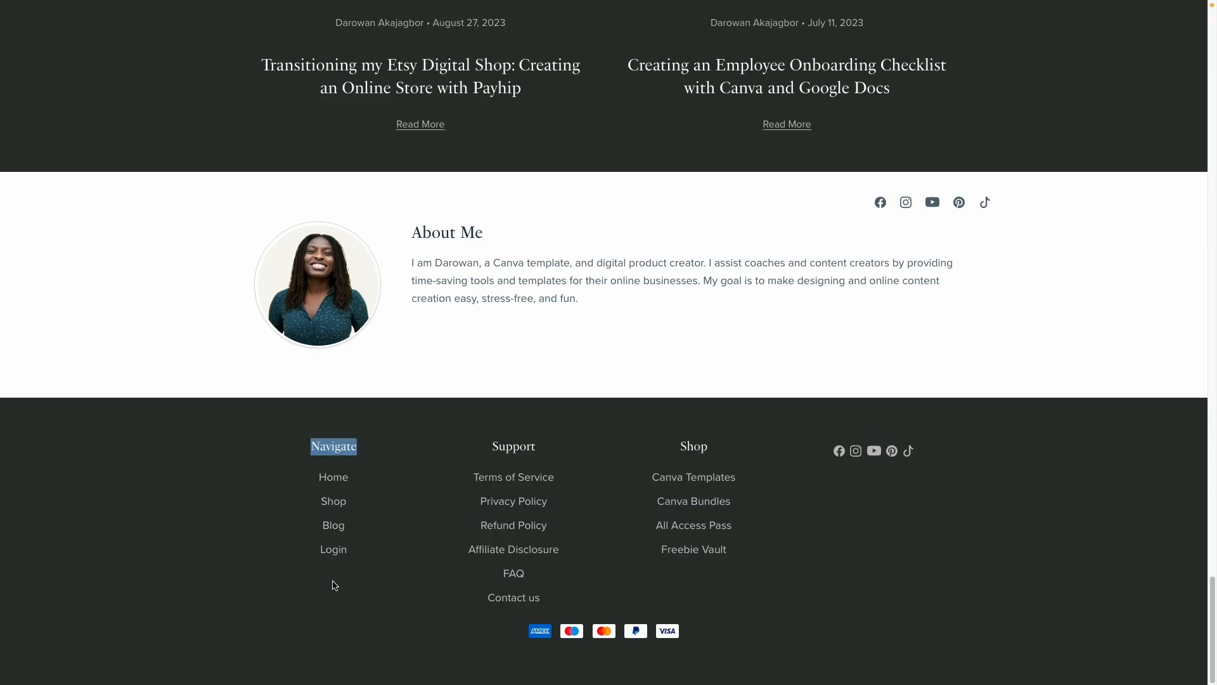
left_click_drag(492, 447, 571, 465)
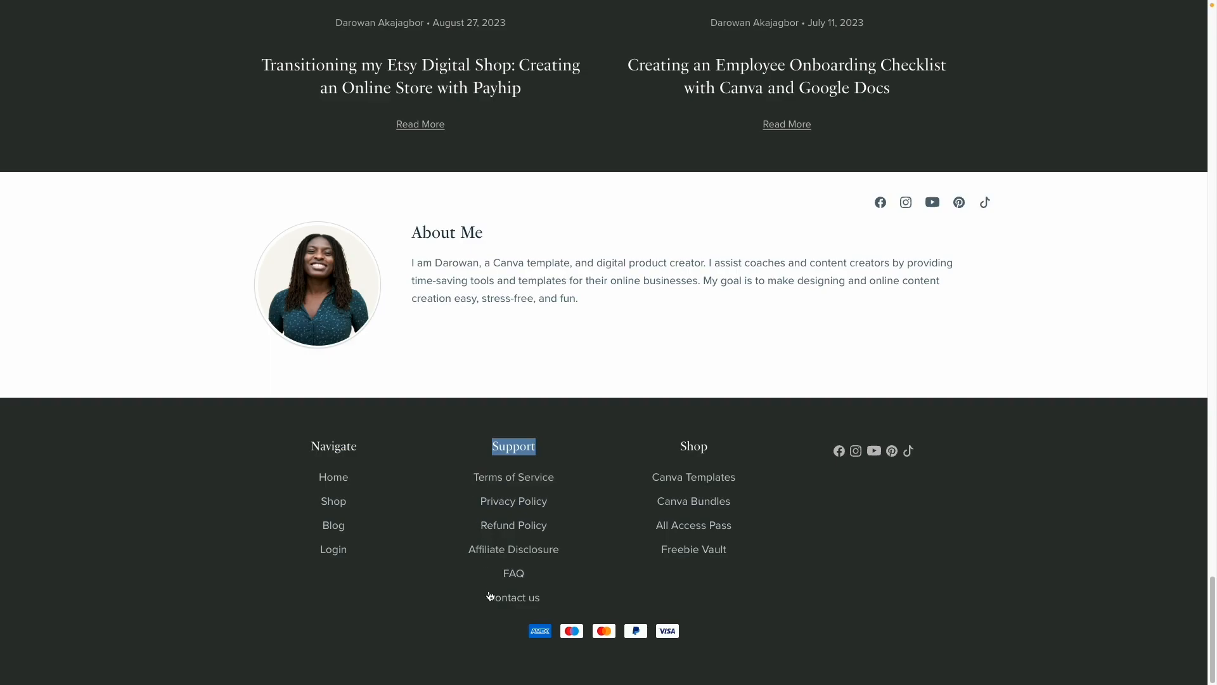
left_click(634, 475)
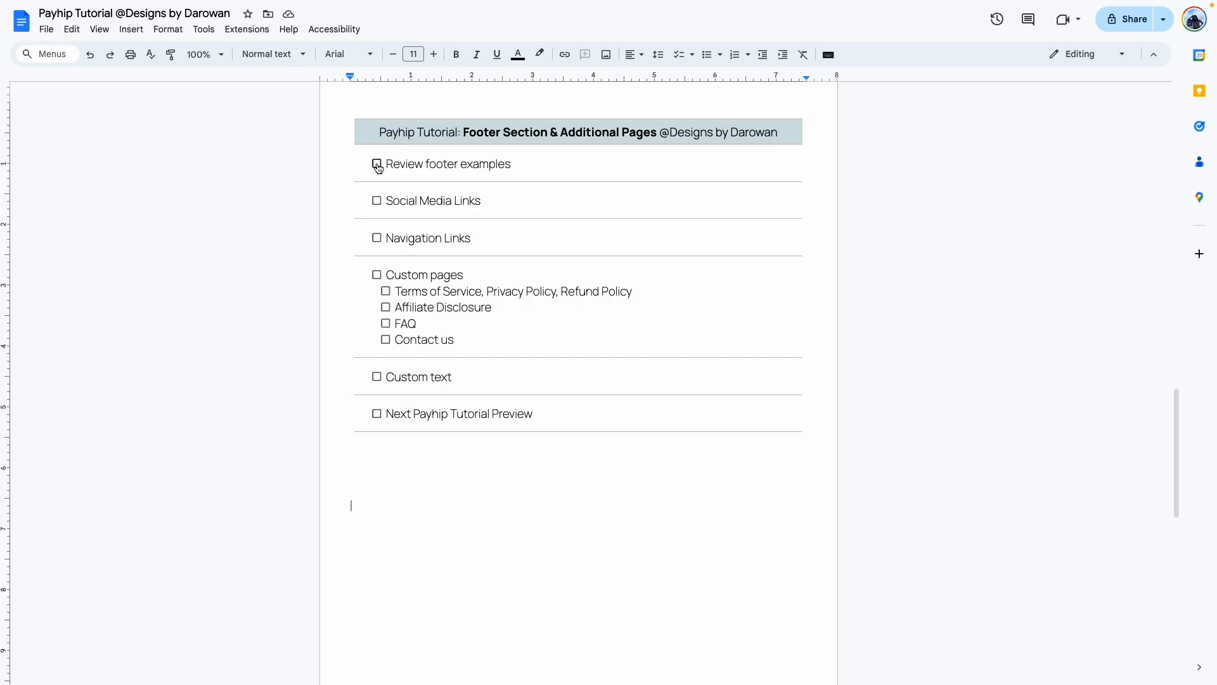
left_click(377, 163)
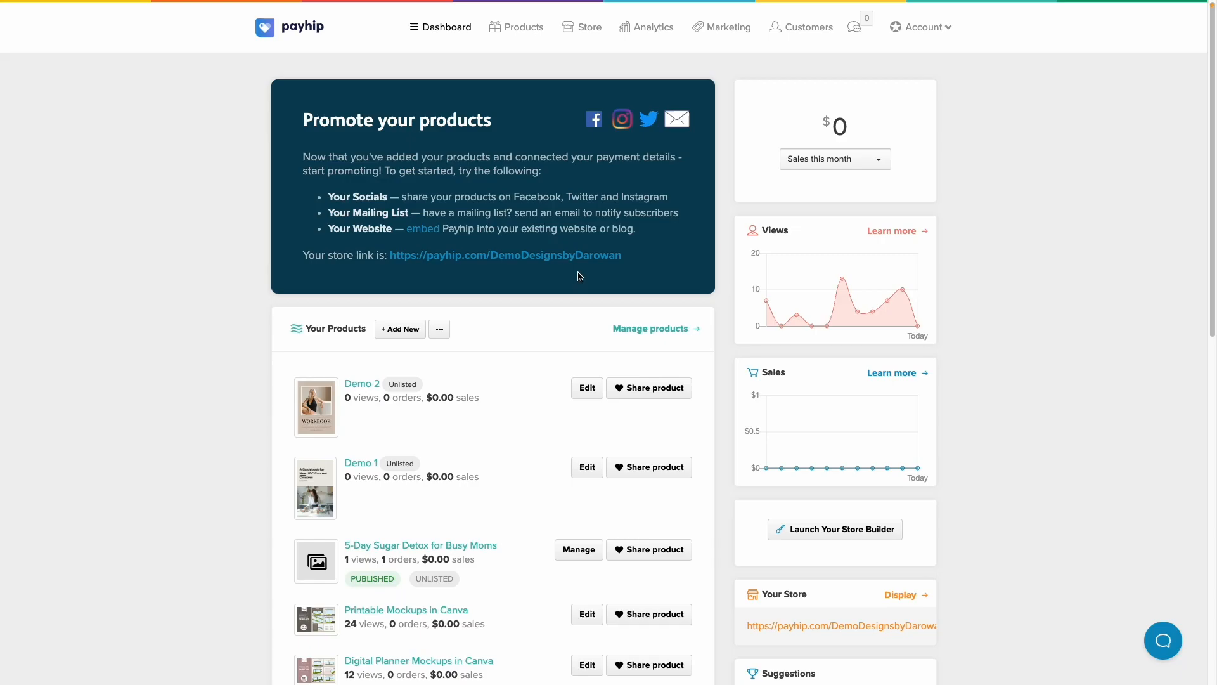
- In the Footer section of the Payhip store builder, remove the existing Social column and set Show payment icons to No
scroll(698, 361, "down", 2)
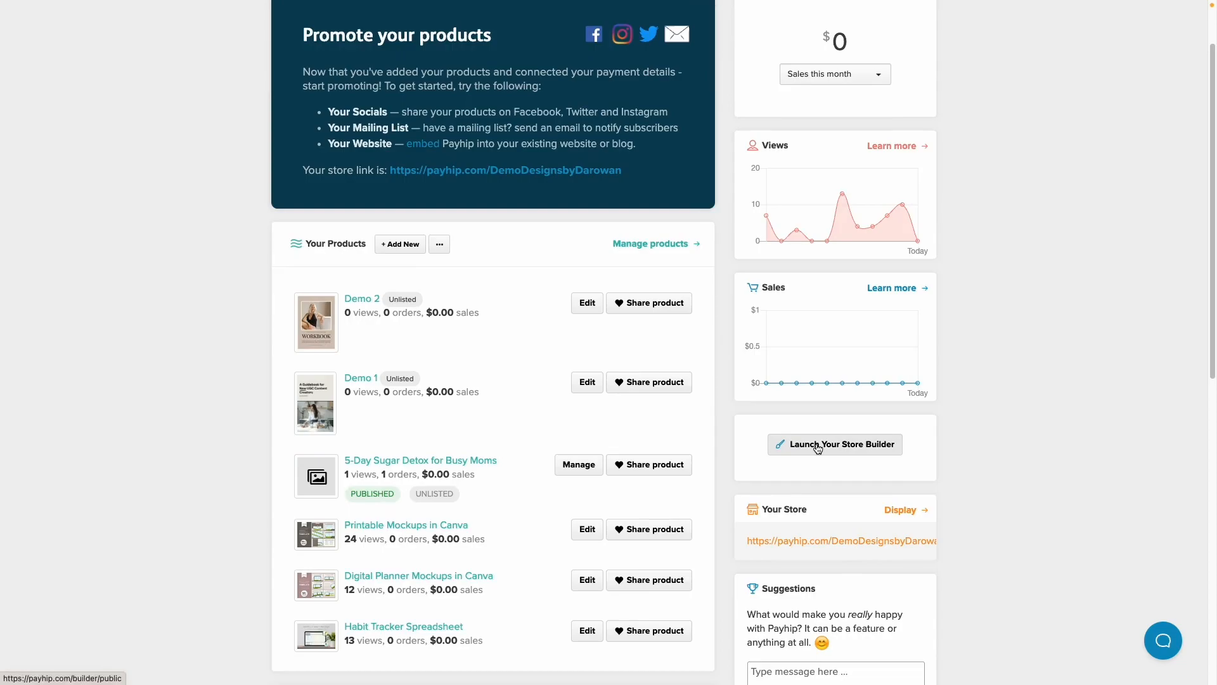
left_click(818, 445)
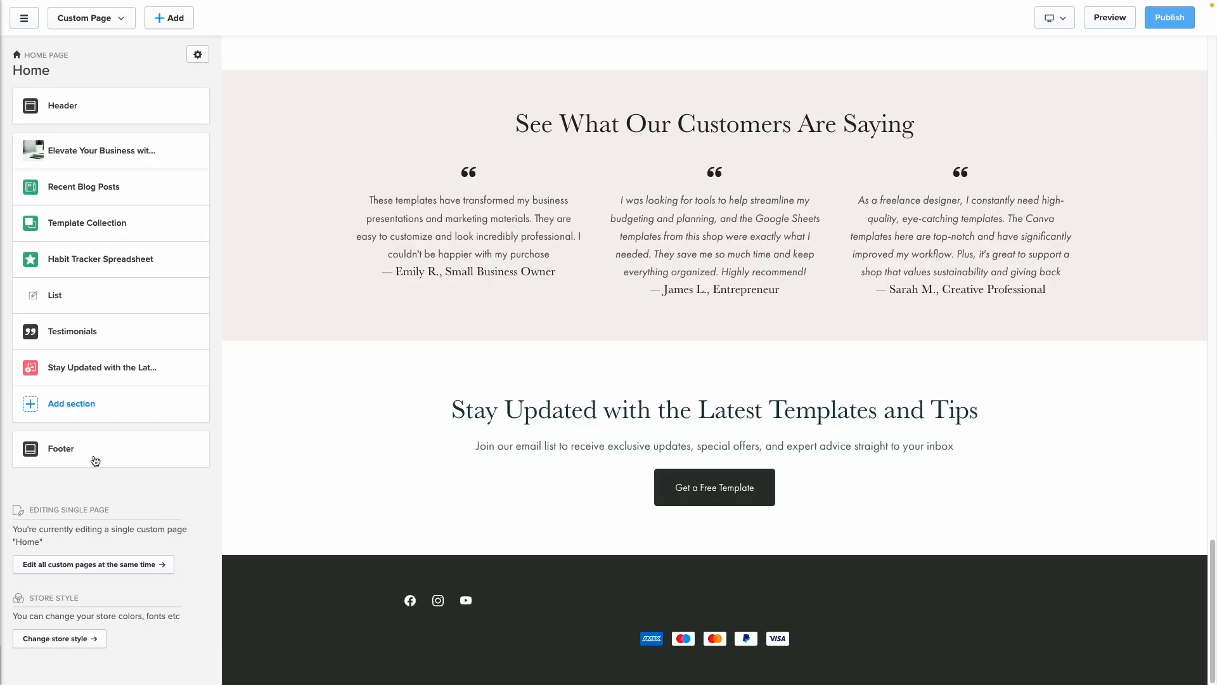
left_click(62, 451)
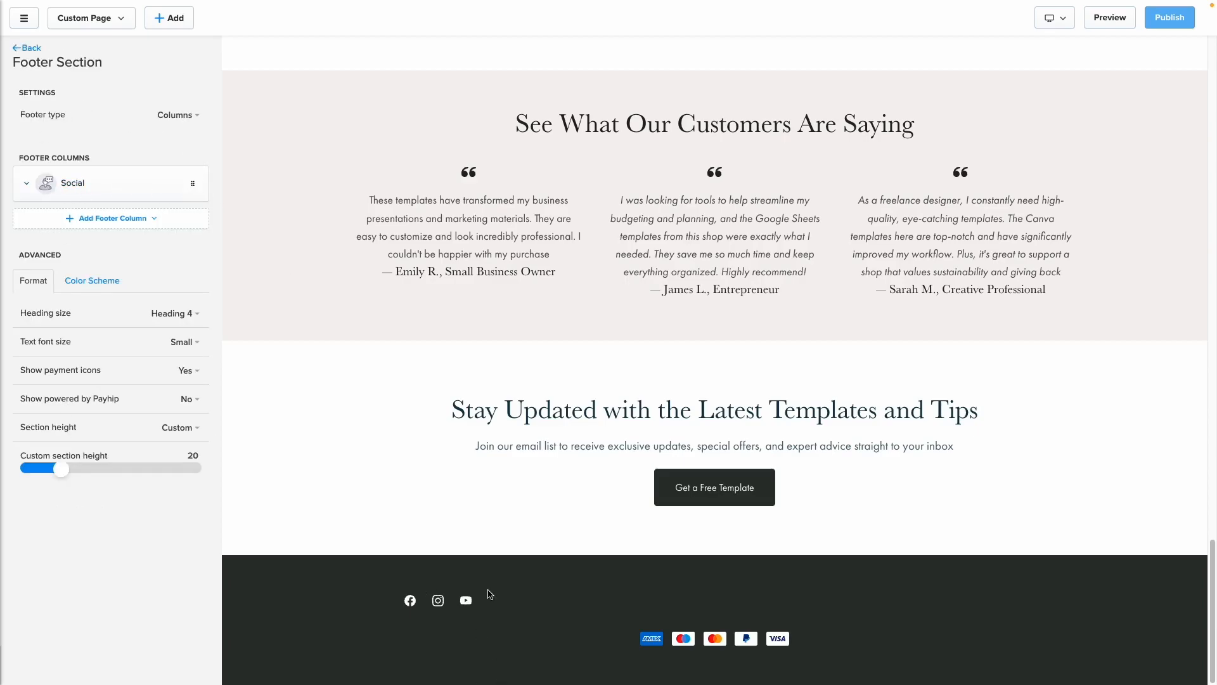
left_click(70, 183)
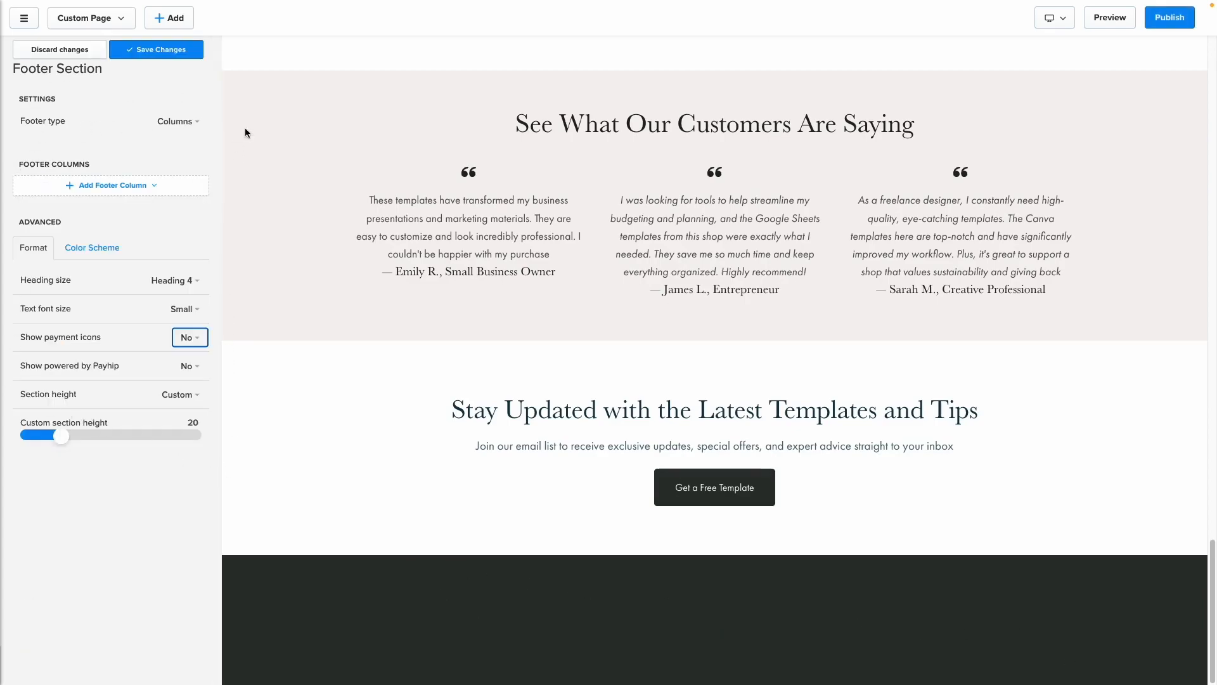
- Try the Simple footer type for comparison and return the footer to the Columns type
left_click(178, 125)
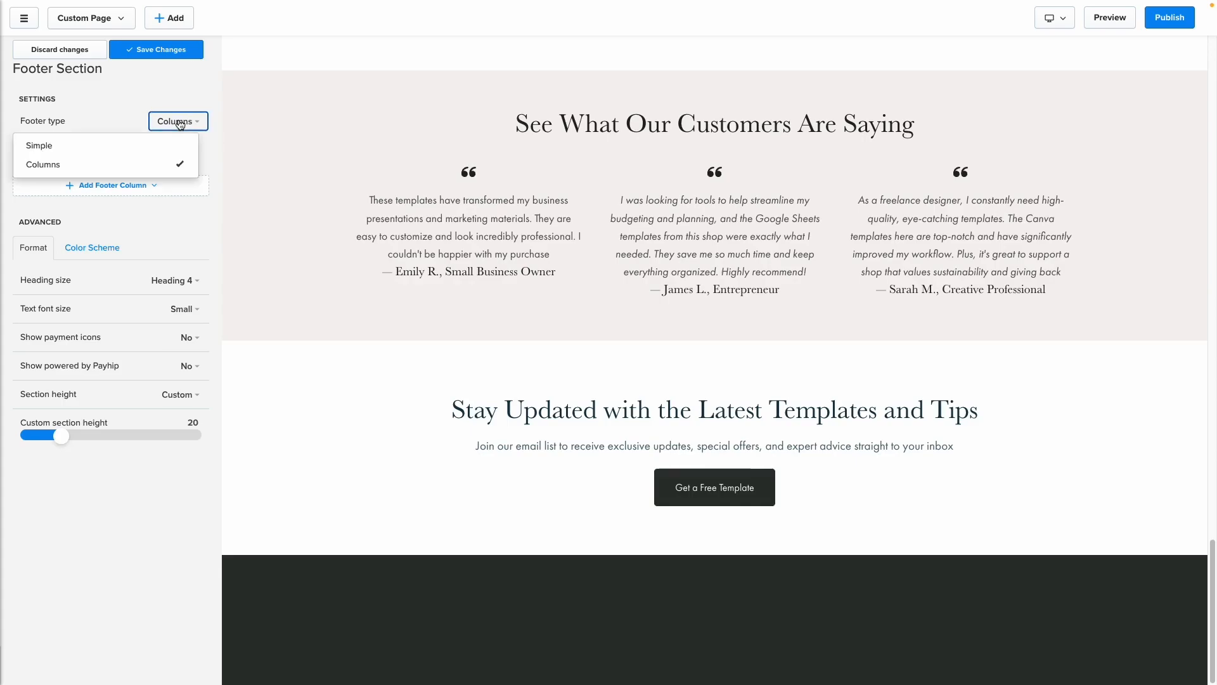
left_click(93, 147)
left_click(202, 126)
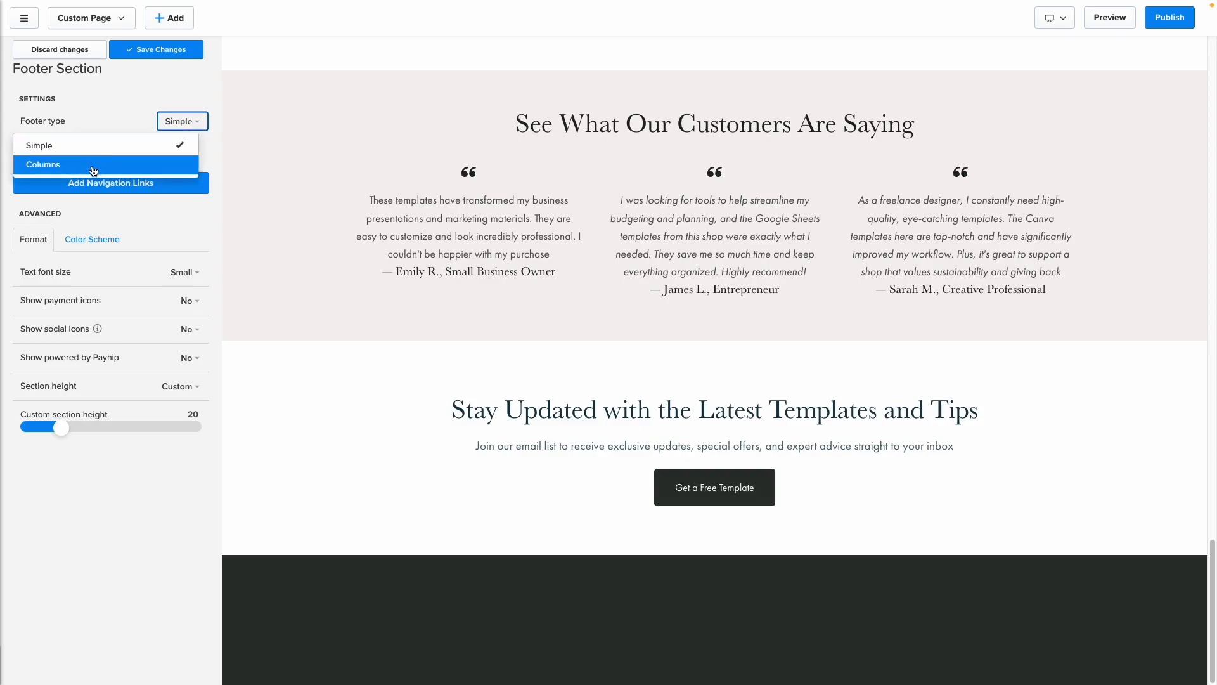
left_click(92, 163)
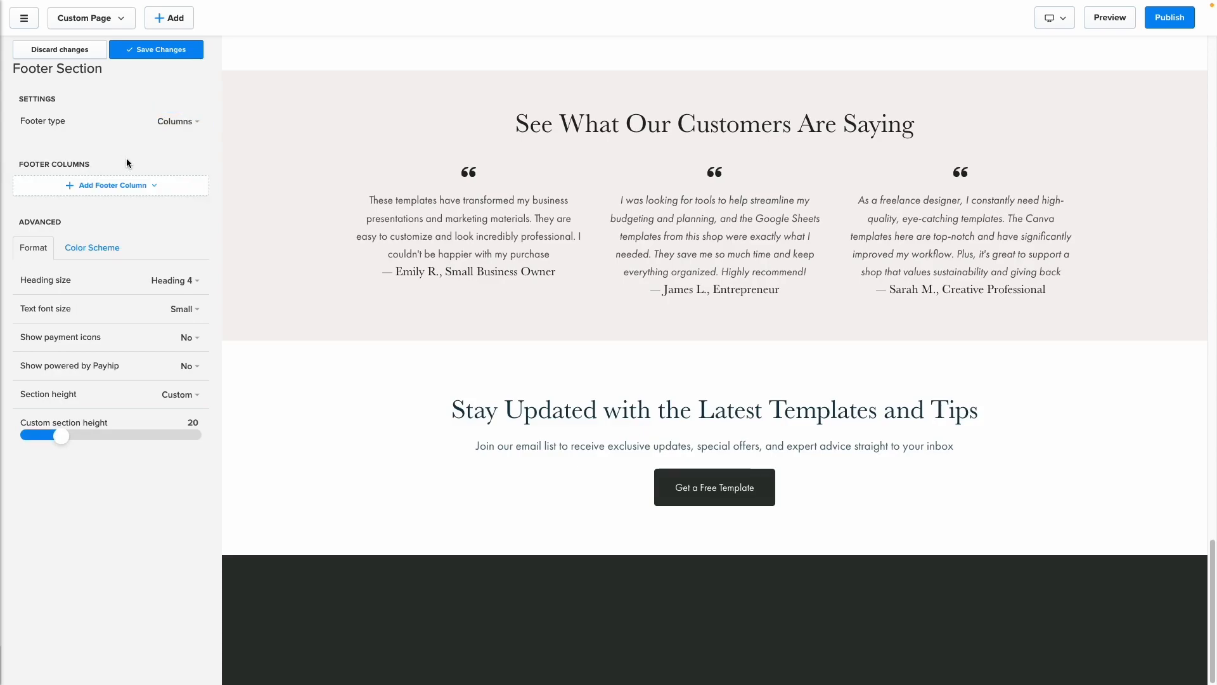
left_click(168, 120)
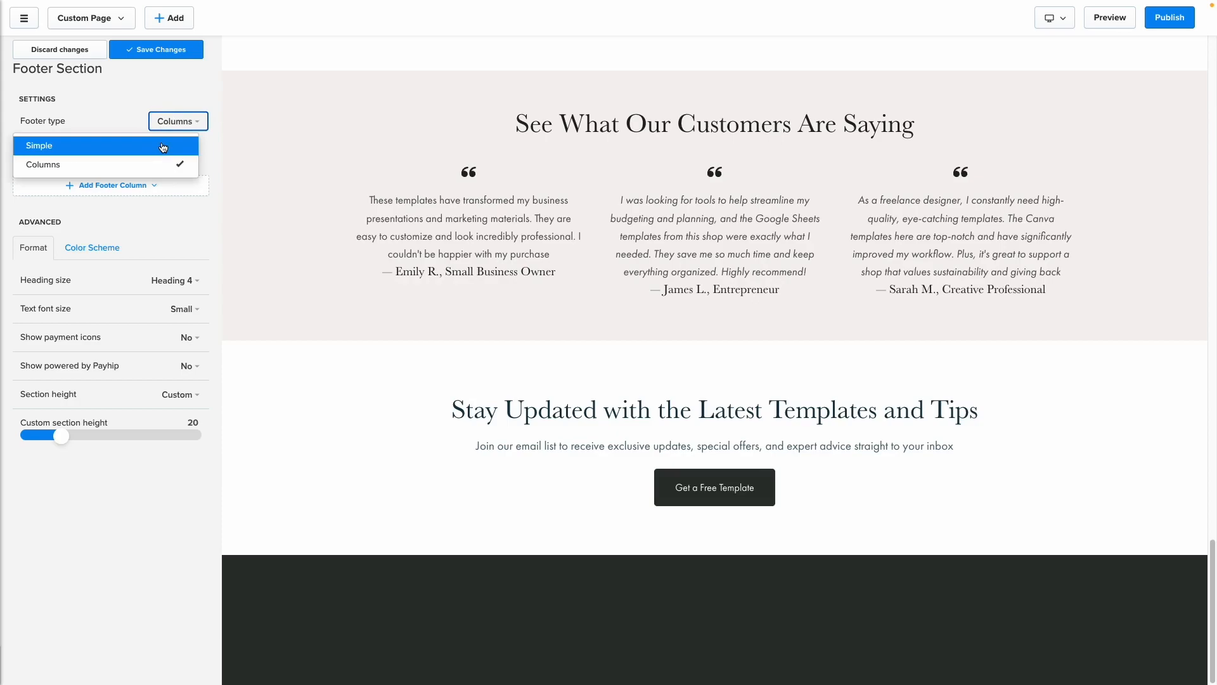
left_click(163, 147)
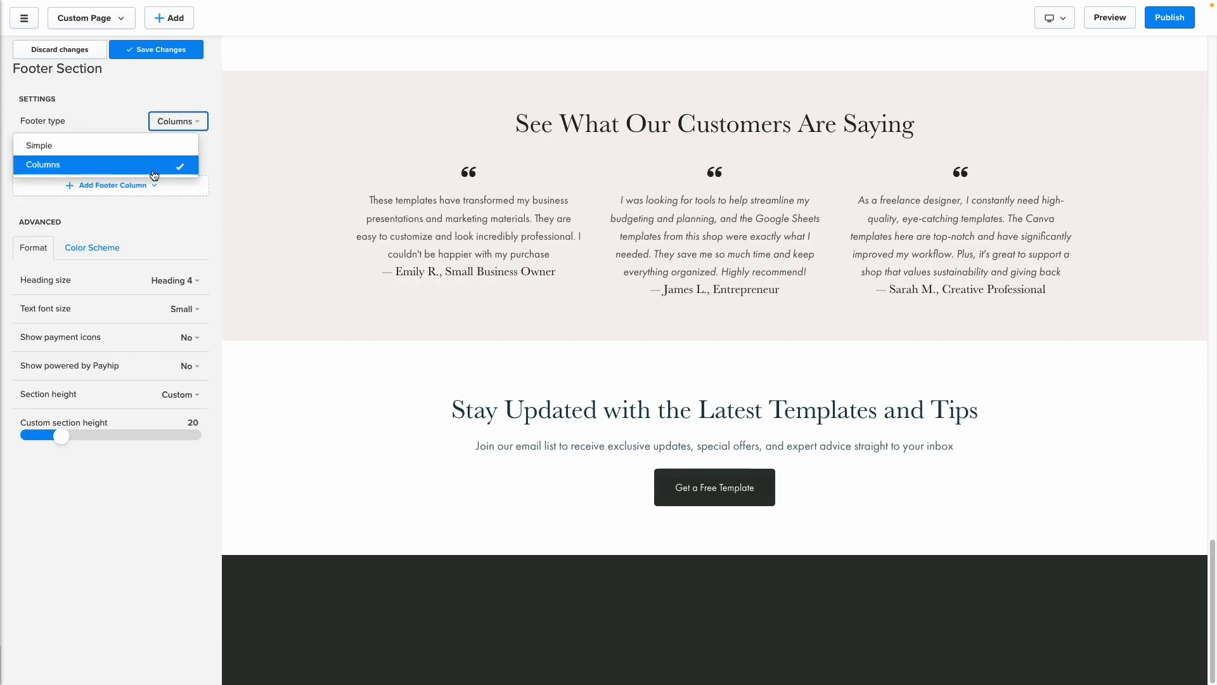
left_click(257, 166)
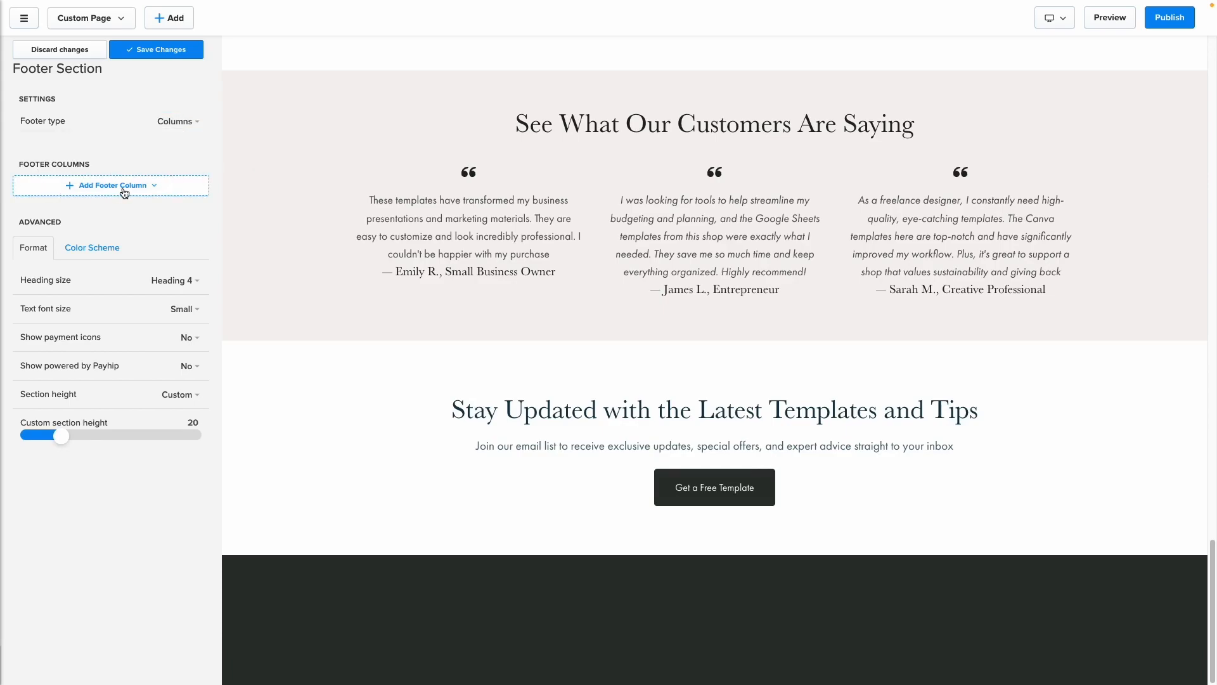
- Add a Social column to the footer and open the store settings page where the social media links are specified
left_click(70, 189)
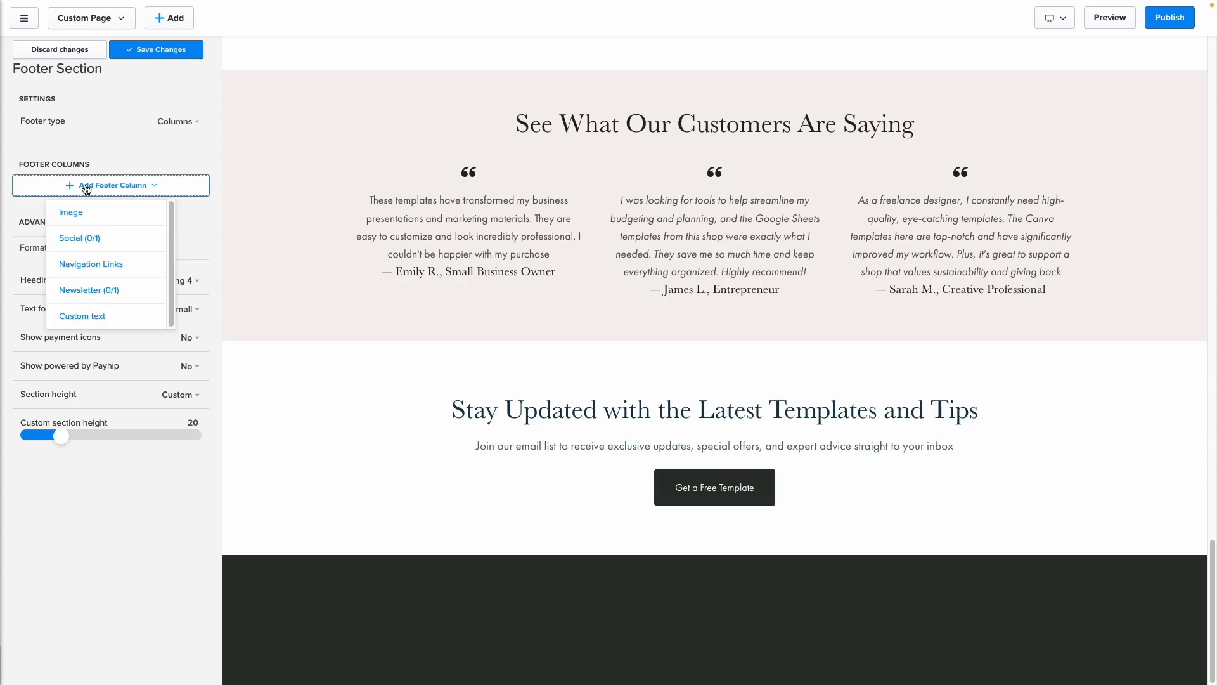
left_click(98, 234)
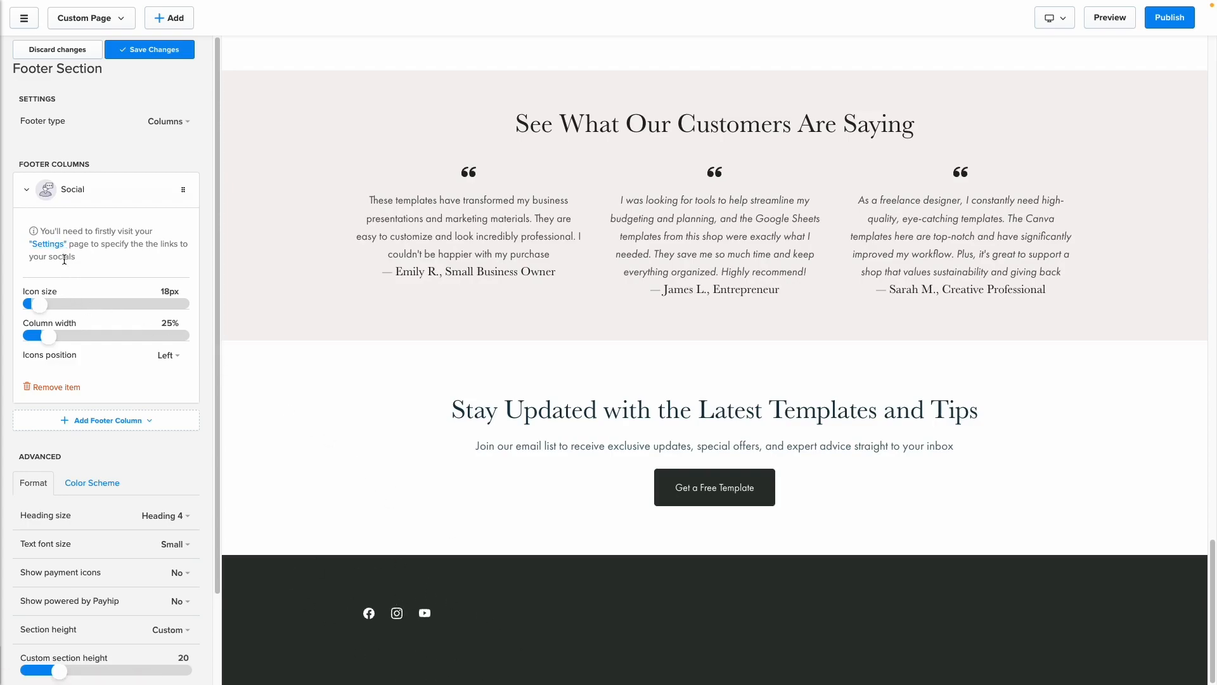
left_click(47, 244)
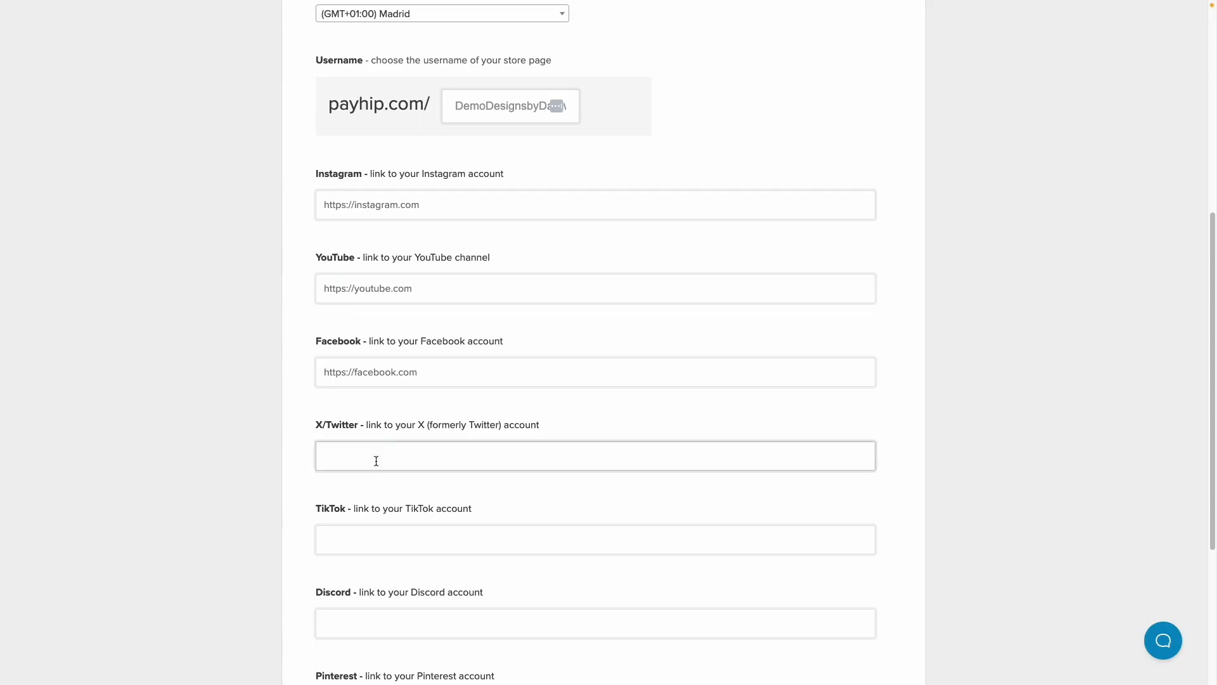
scroll(397, 562, "down", 2)
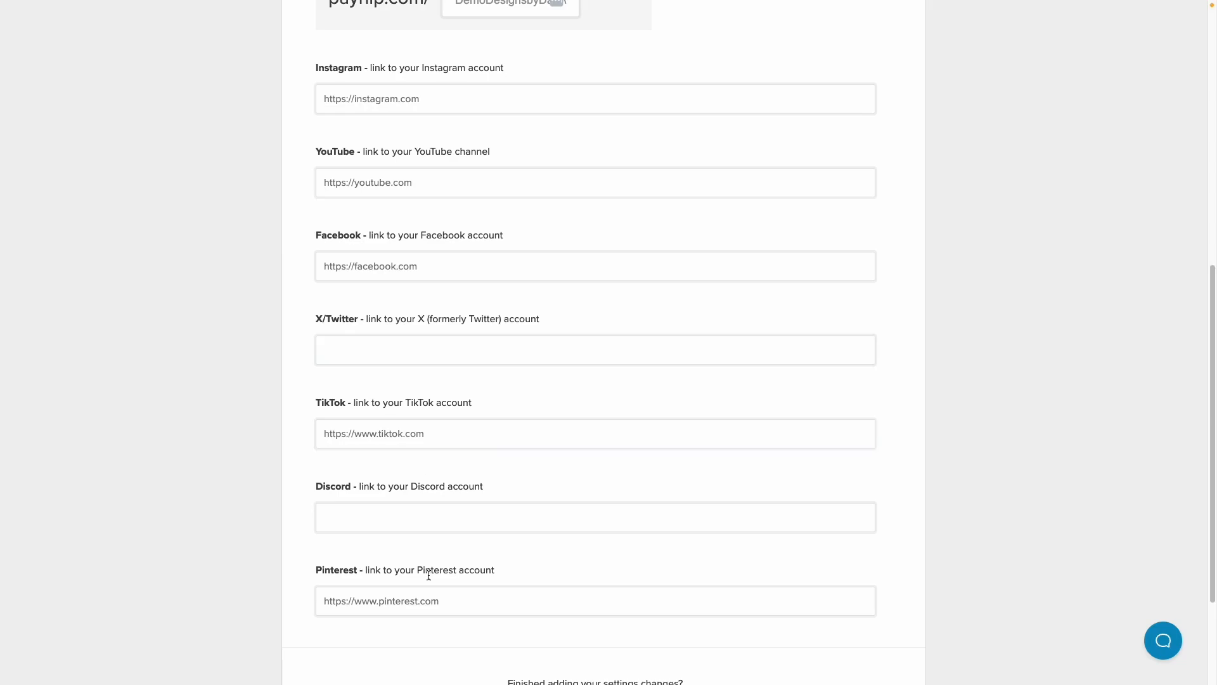
left_click_drag(527, 269, 289, 268)
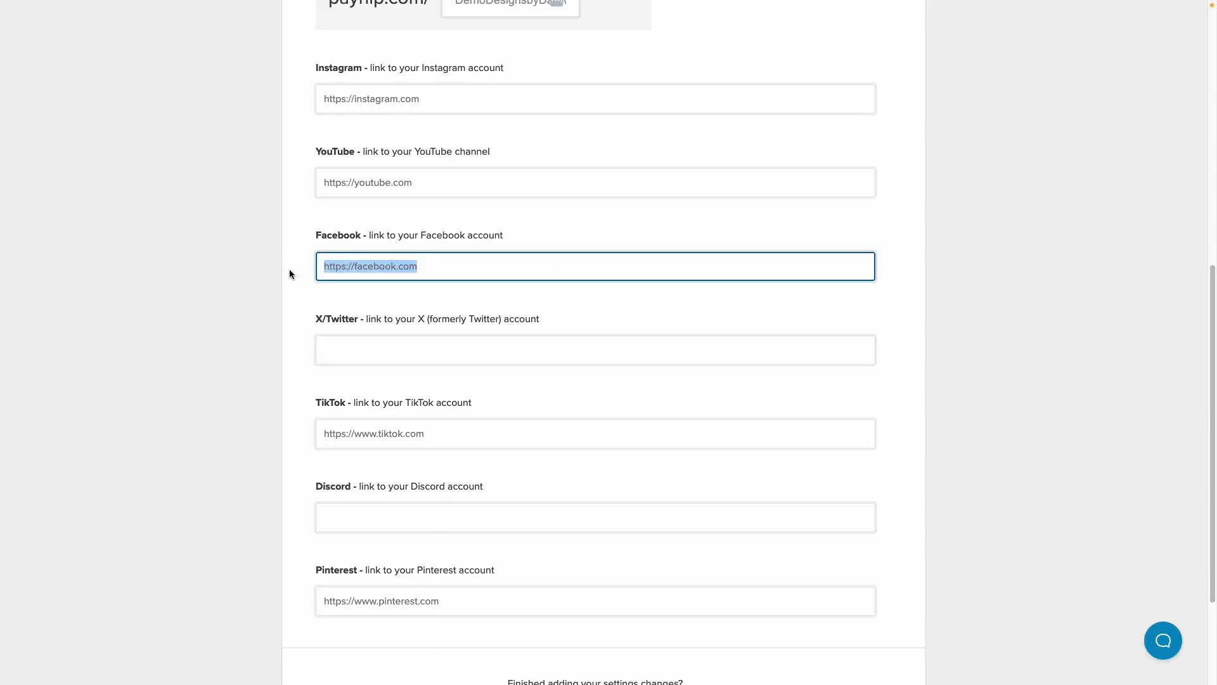
key("BackSpace")
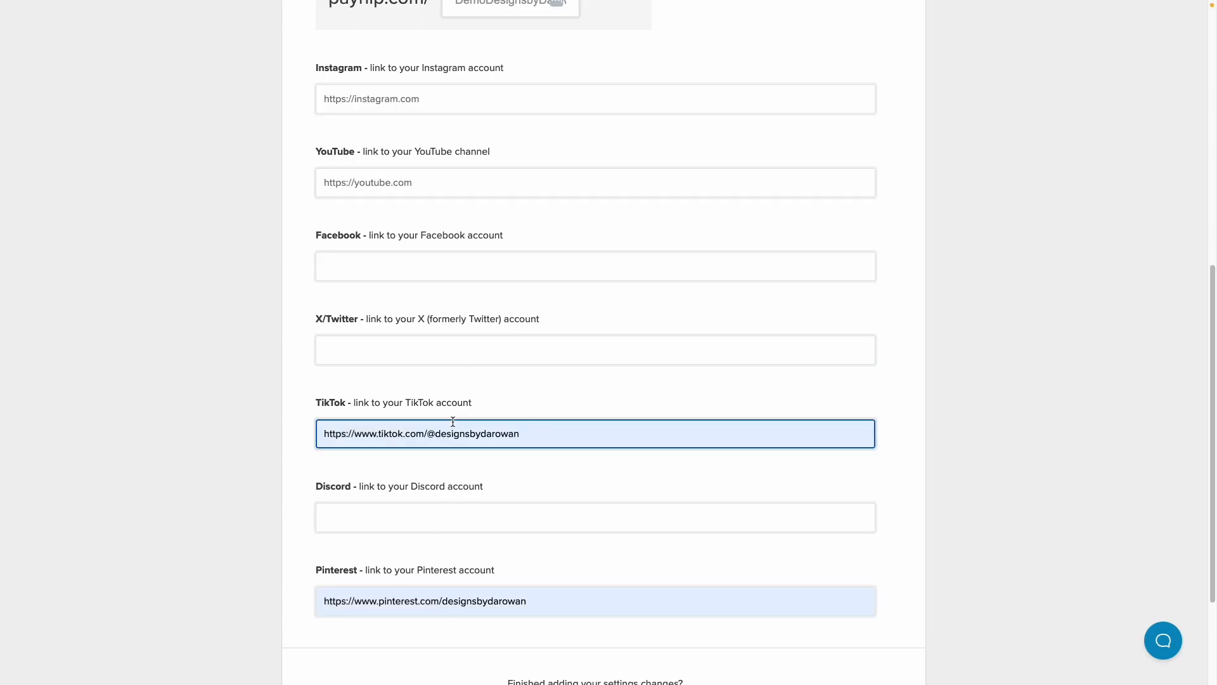
left_click_drag(520, 433, 422, 432)
key("BackSpace")
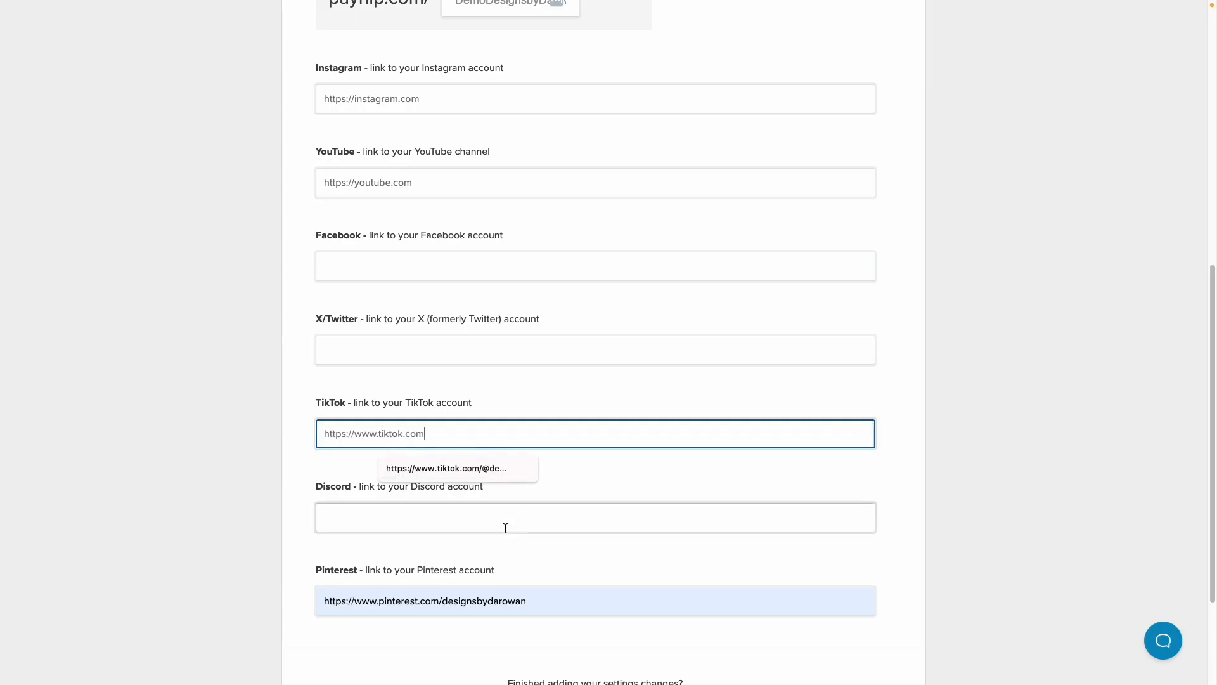
left_click_drag(526, 601, 437, 601)
key("BackSpace")
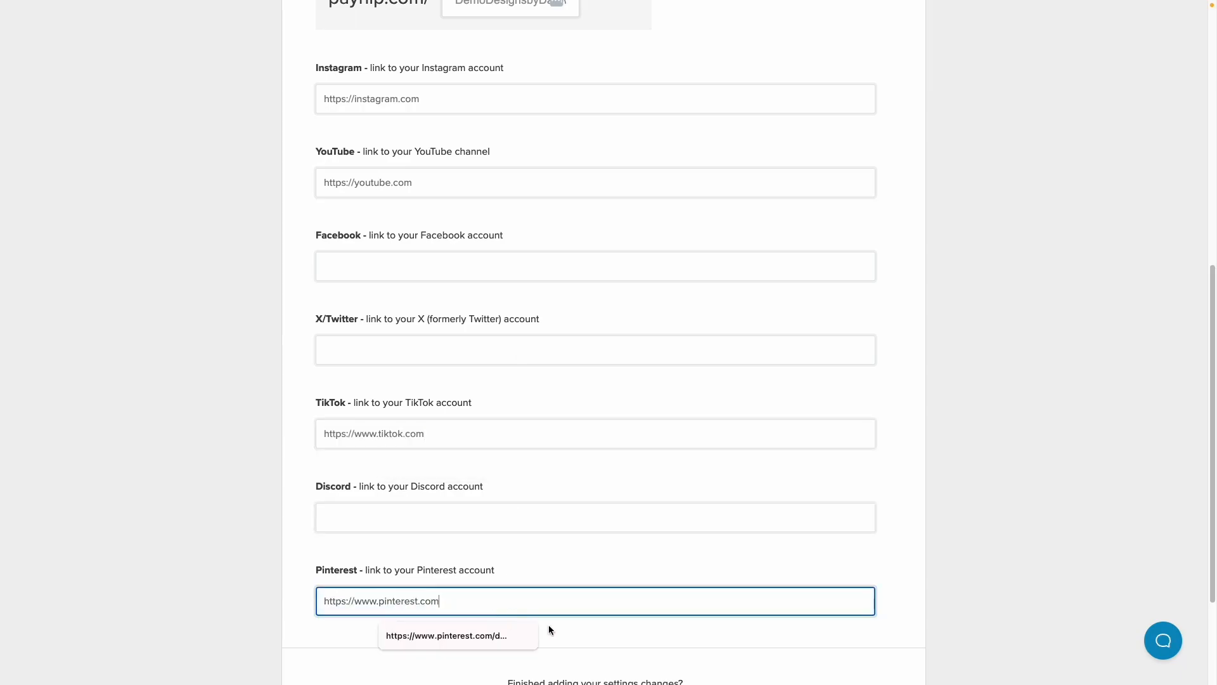
scroll(550, 626, "down", 3)
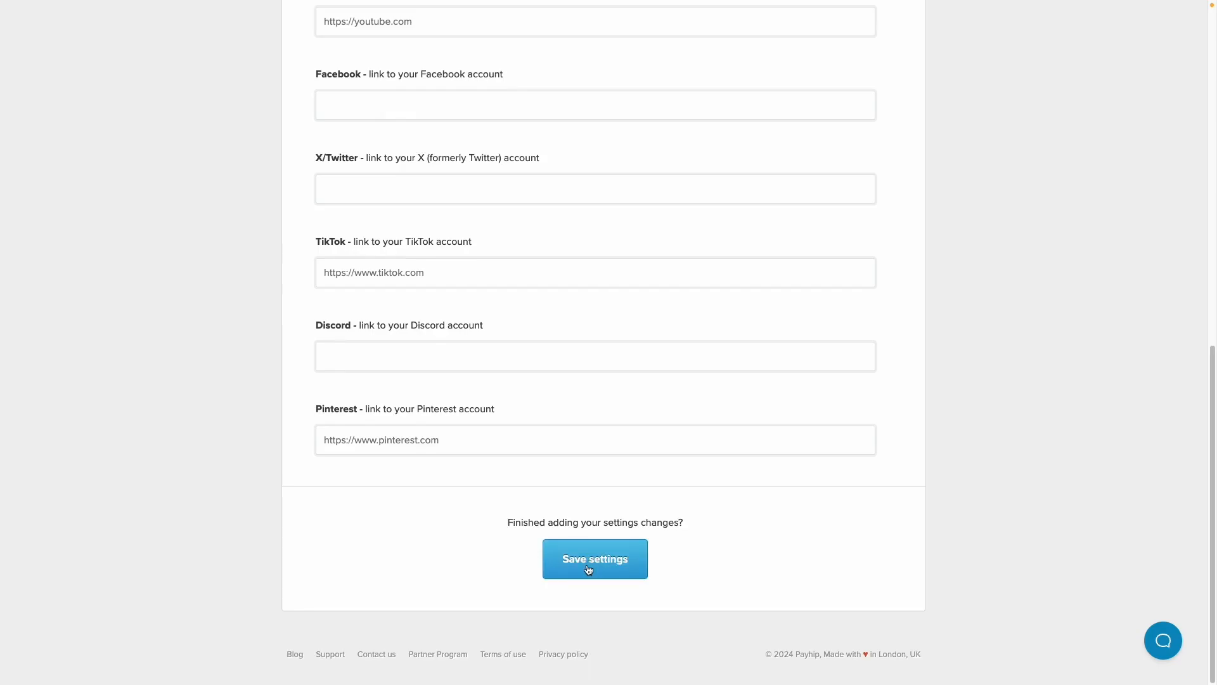
left_click(588, 570)
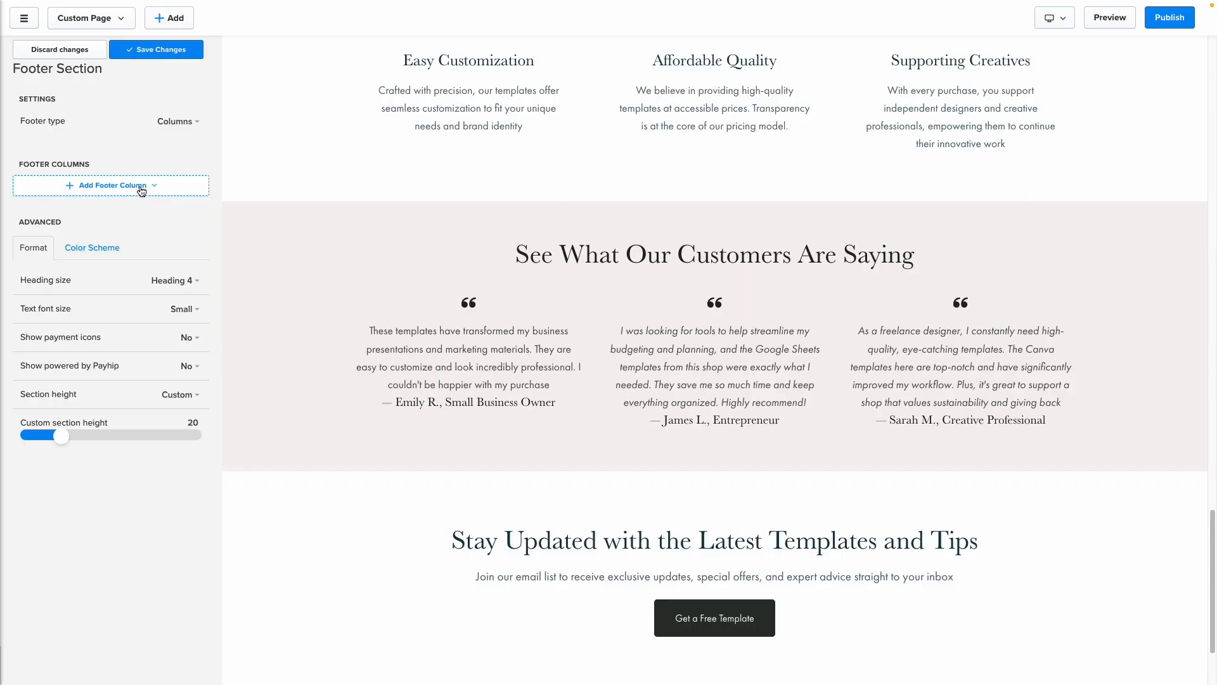
- Add the Social column to the footer in the store builder, set its icons position to Center and save the changes
left_click(142, 191)
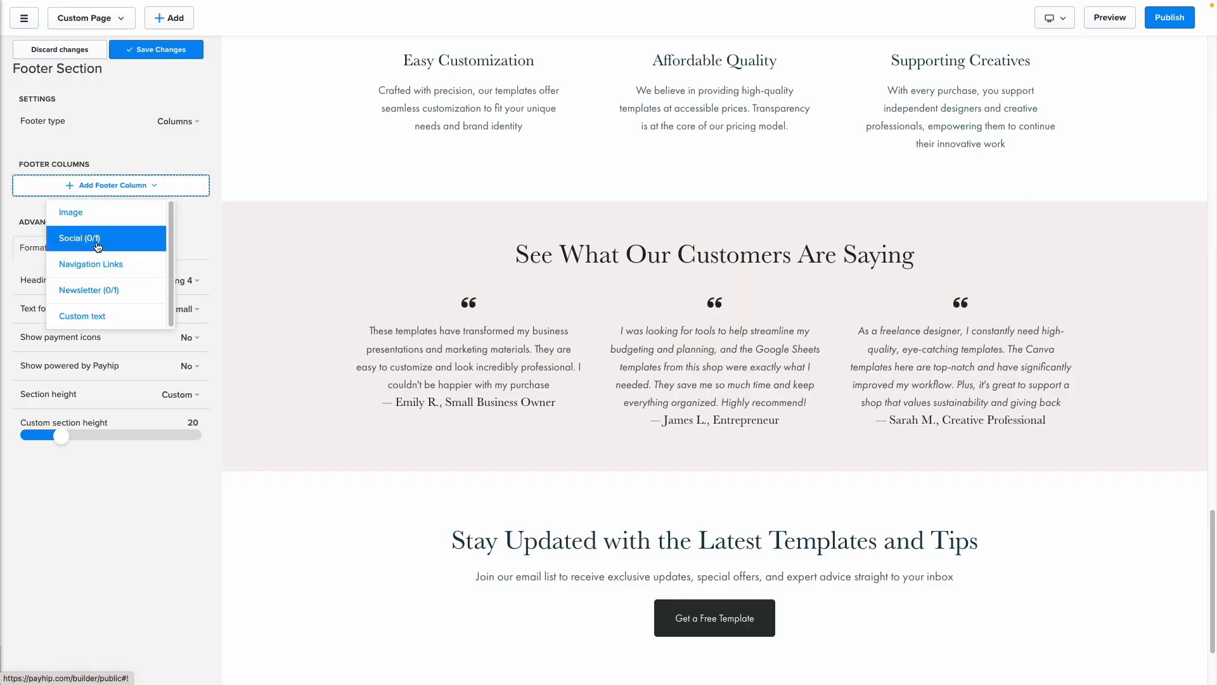
left_click(98, 239)
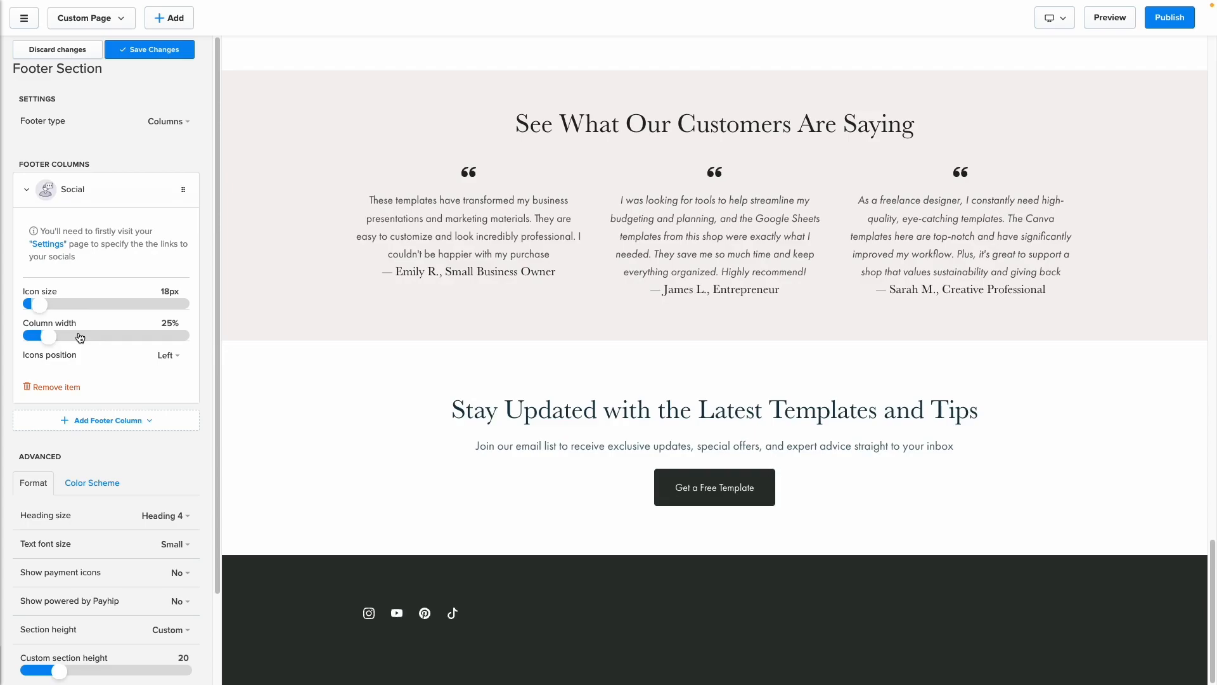
left_click(168, 355)
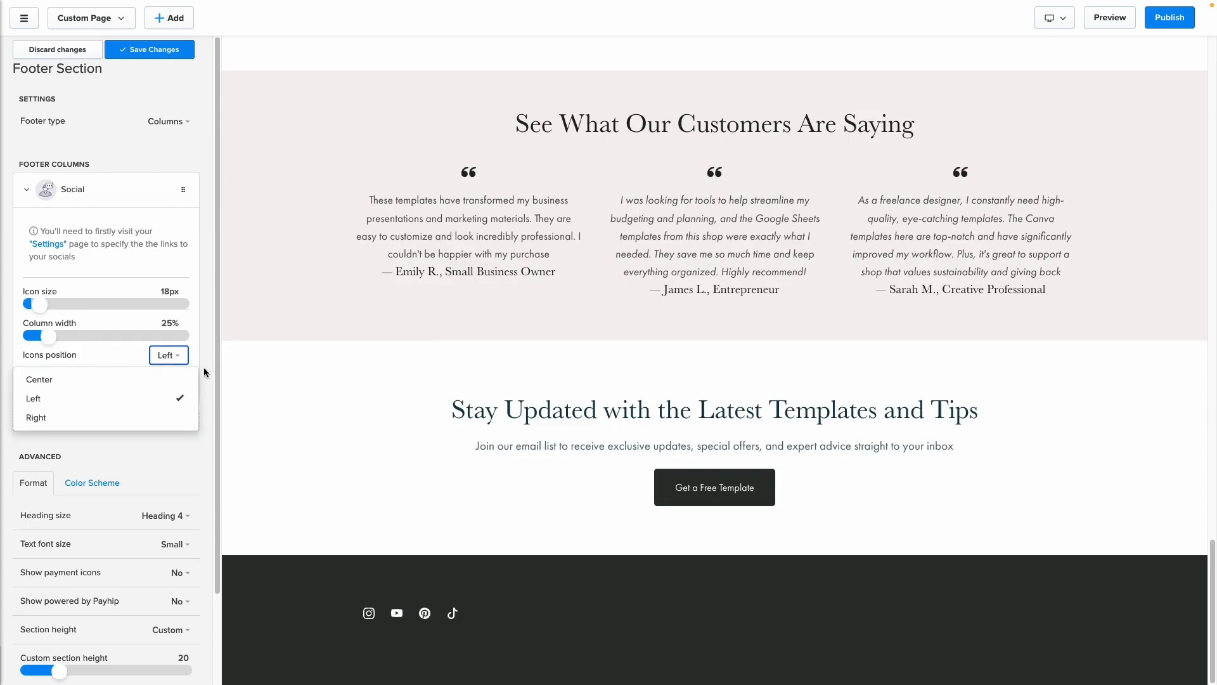
left_click(69, 381)
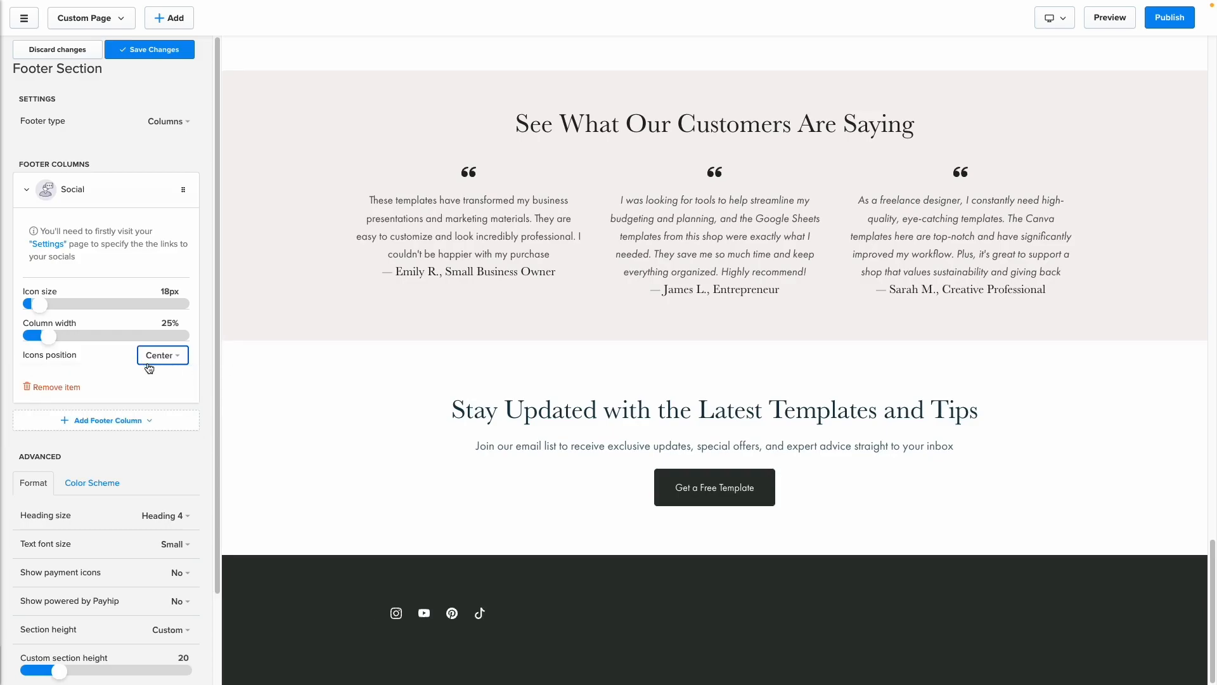
left_click(146, 189)
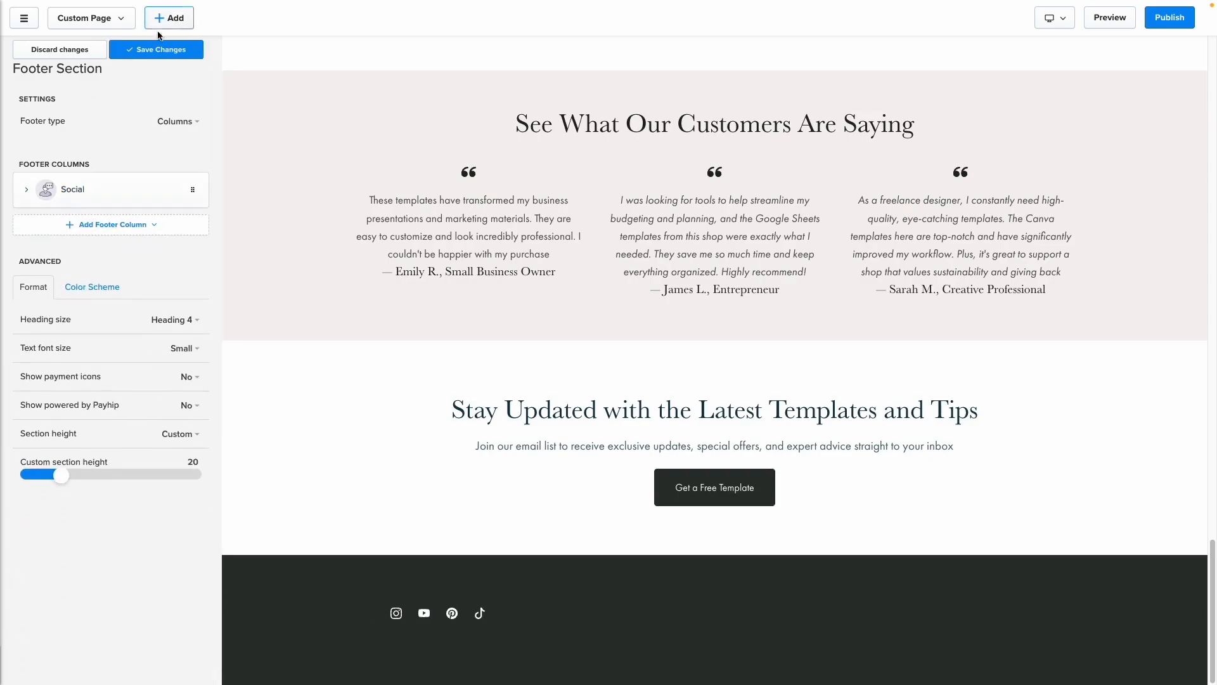
left_click(154, 50)
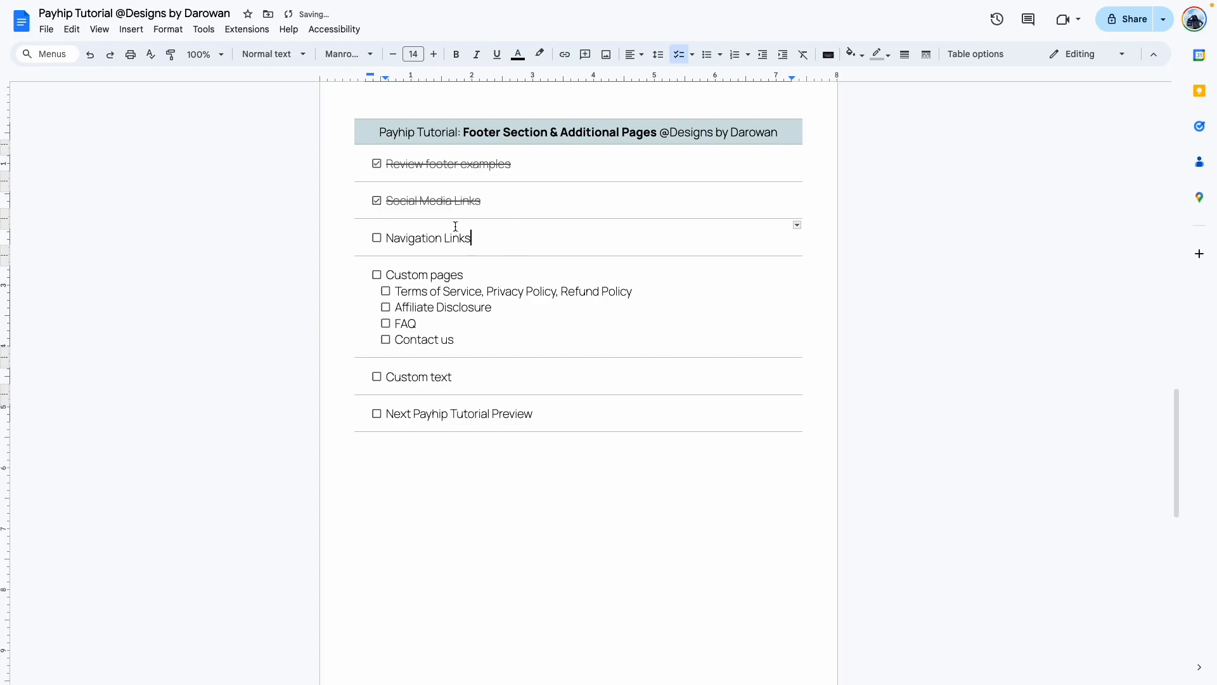
- Add a Navigation Links column to the footer, title it "Navigation Links" and set its text alignment to Center
left_click_drag(472, 238, 392, 237)
left_click(231, 248)
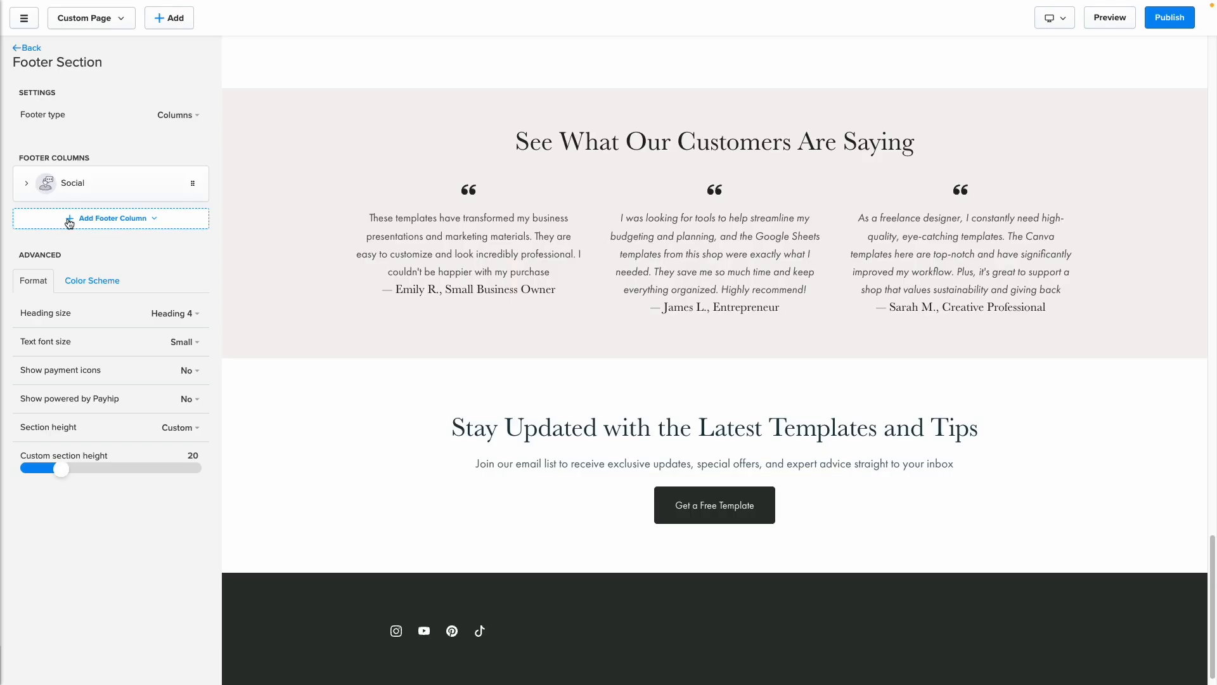
left_click(70, 219)
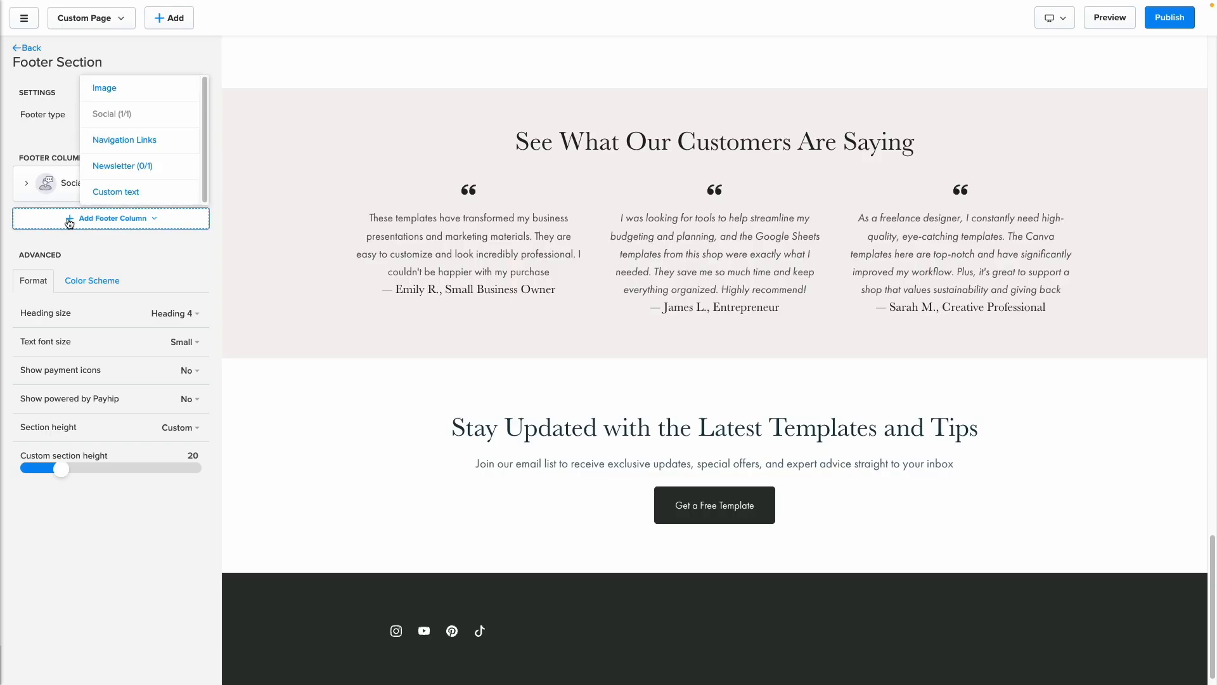
left_click(127, 141)
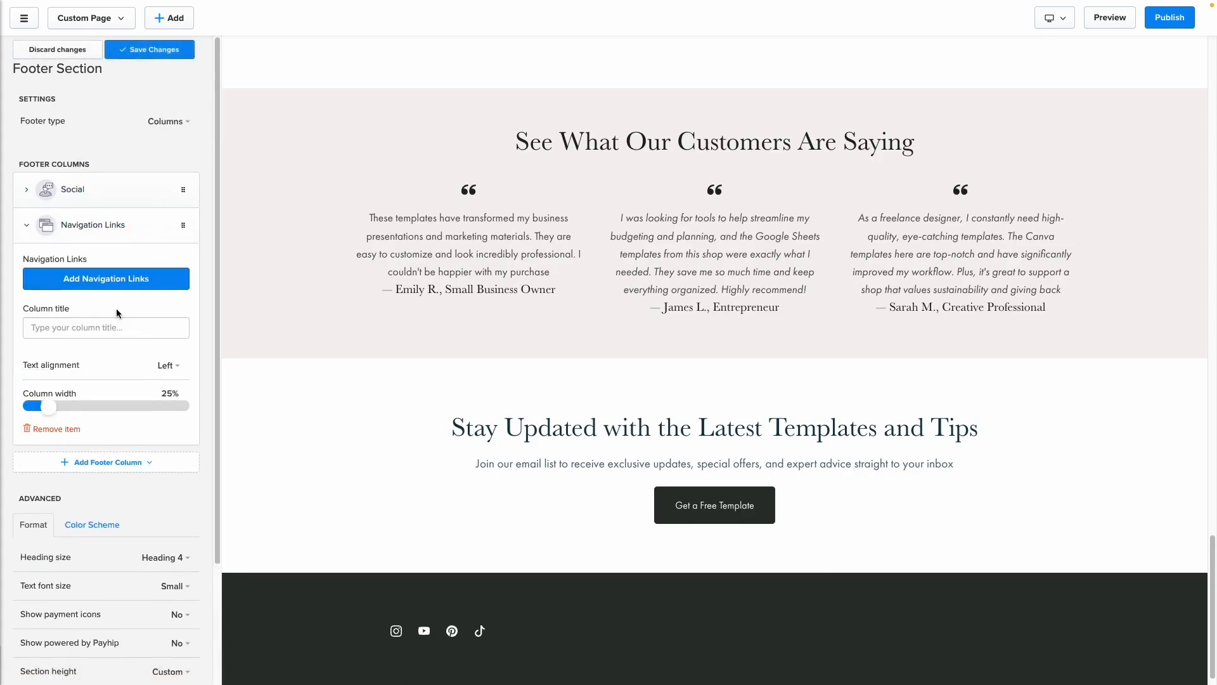
left_click(154, 326)
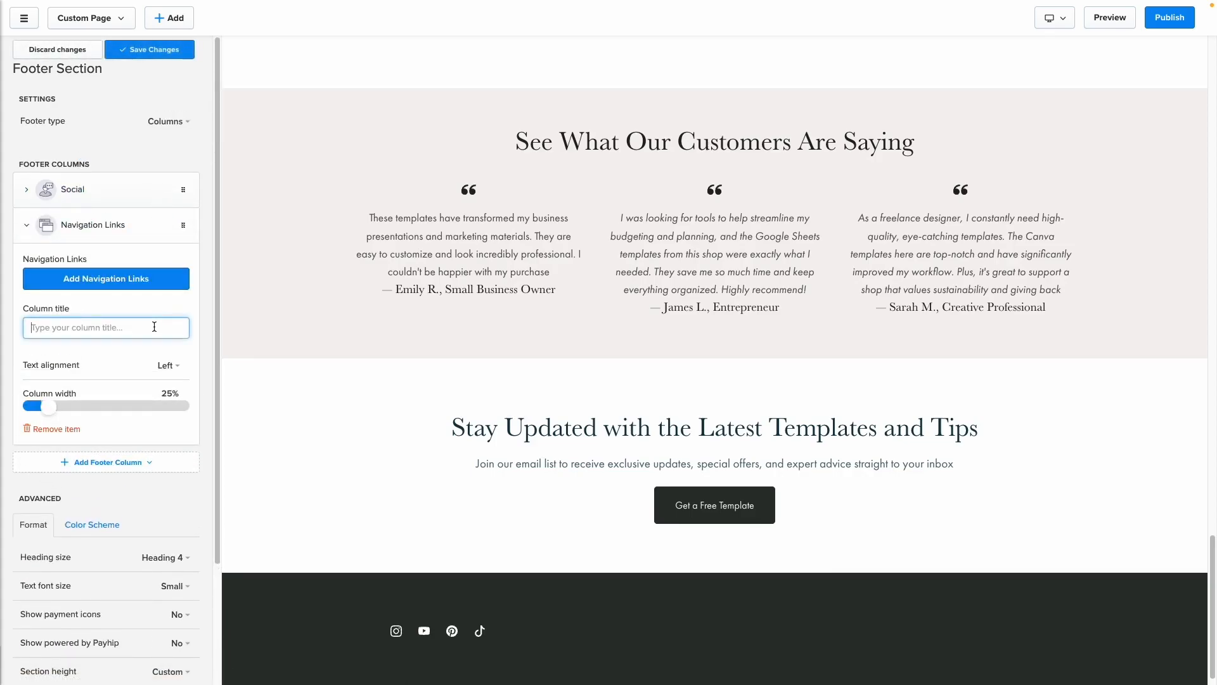
type("Navigation Links")
left_click(176, 370)
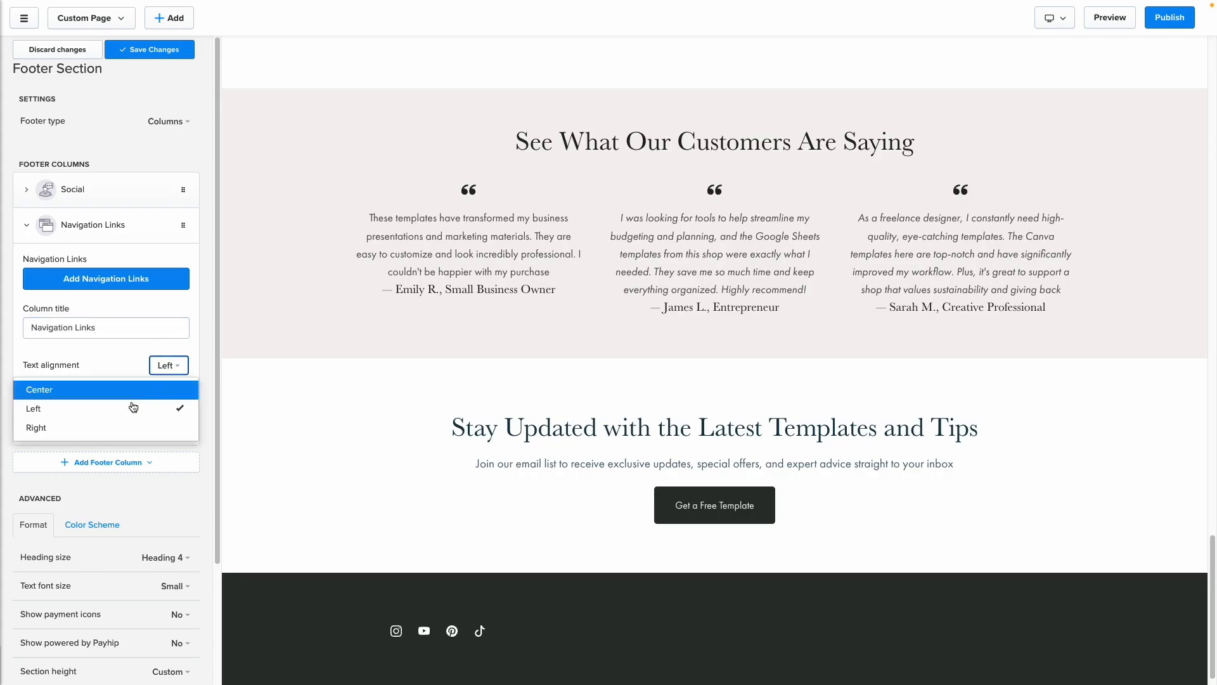
left_click(102, 390)
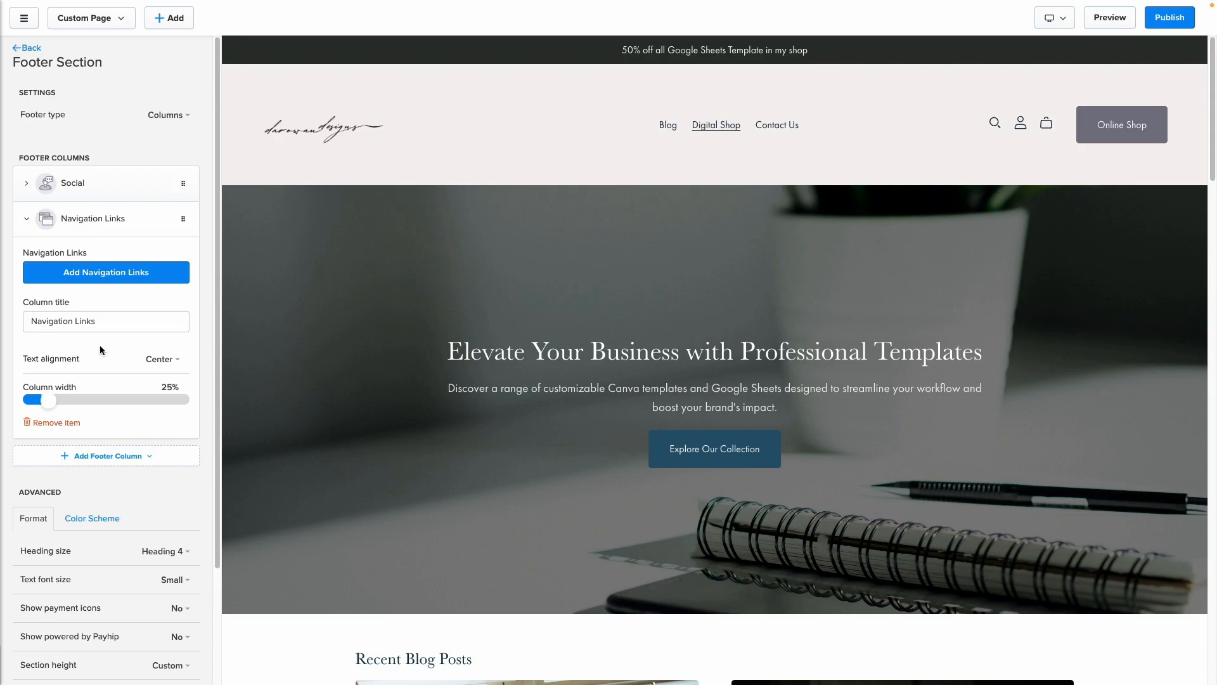
- Create a navigation link named "Blog" in the column and select the Google Sheets Templates blog as its target
left_click(96, 279)
left_click(48, 102)
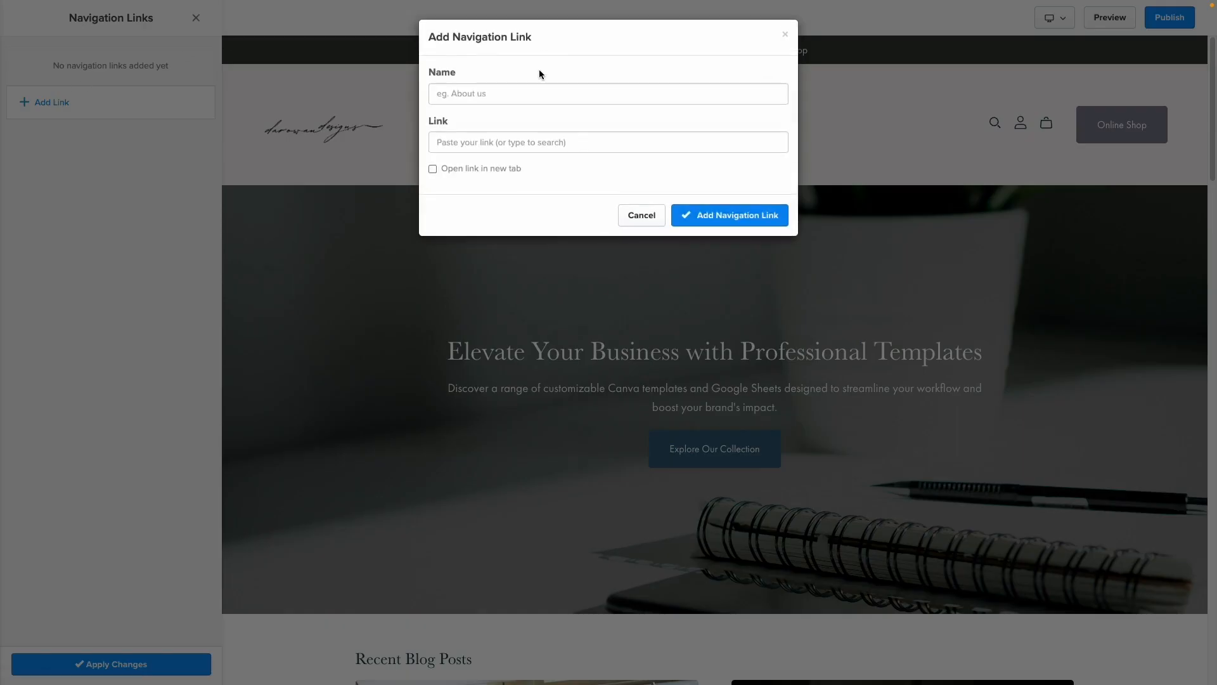
type("Blog")
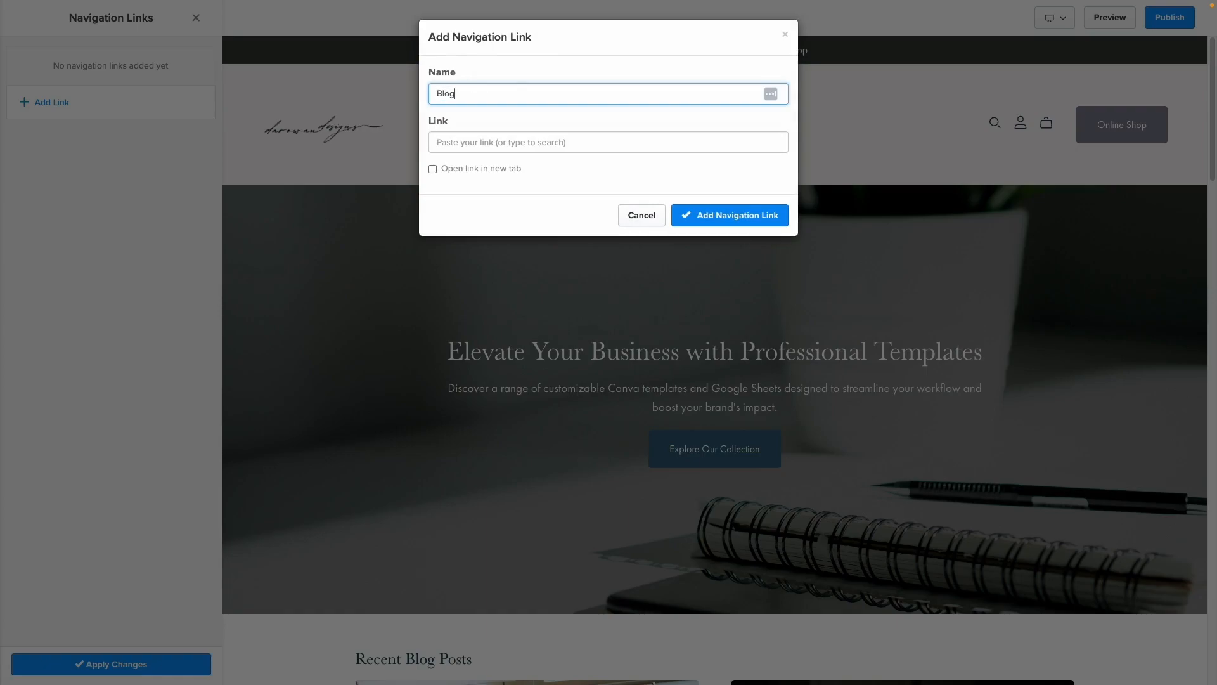
left_click(494, 147)
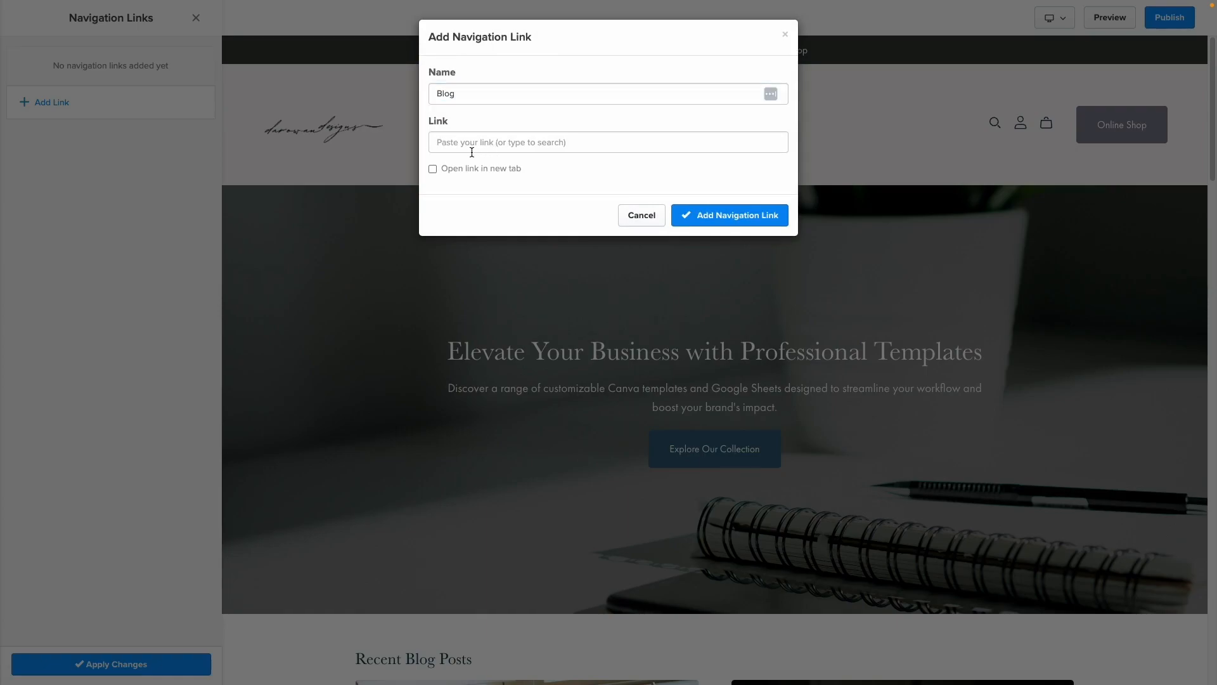
left_click(508, 146)
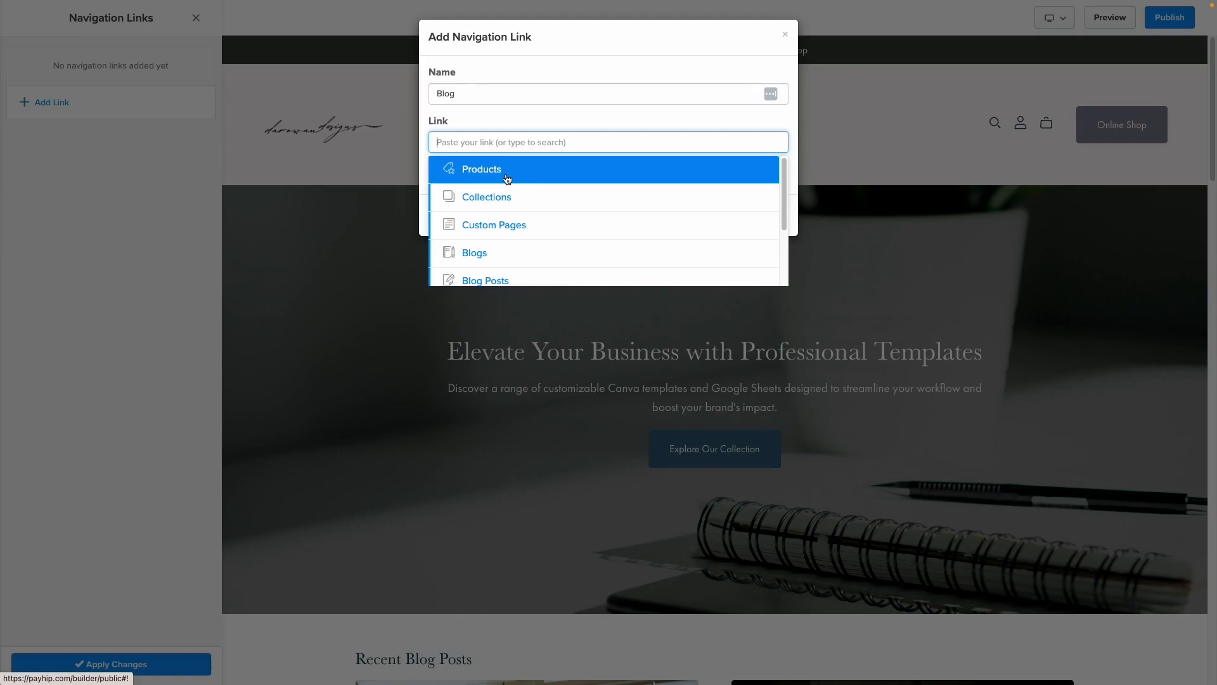
scroll(504, 196, "down", 1)
left_click(480, 239)
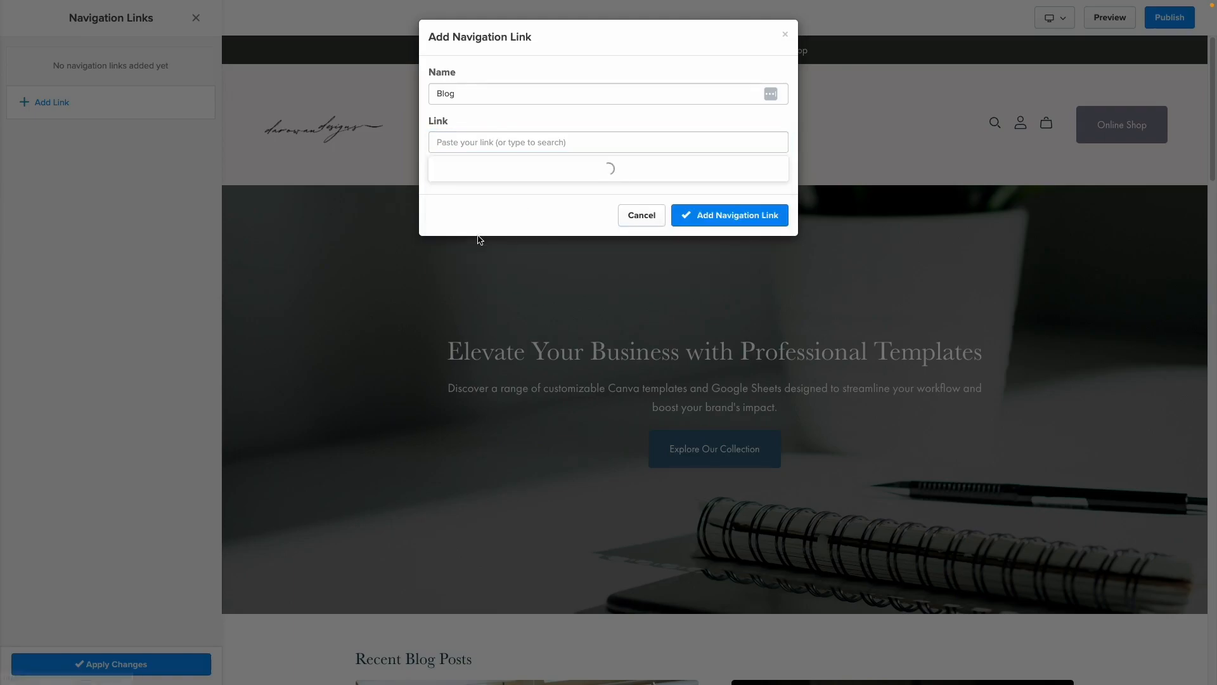
left_click(477, 206)
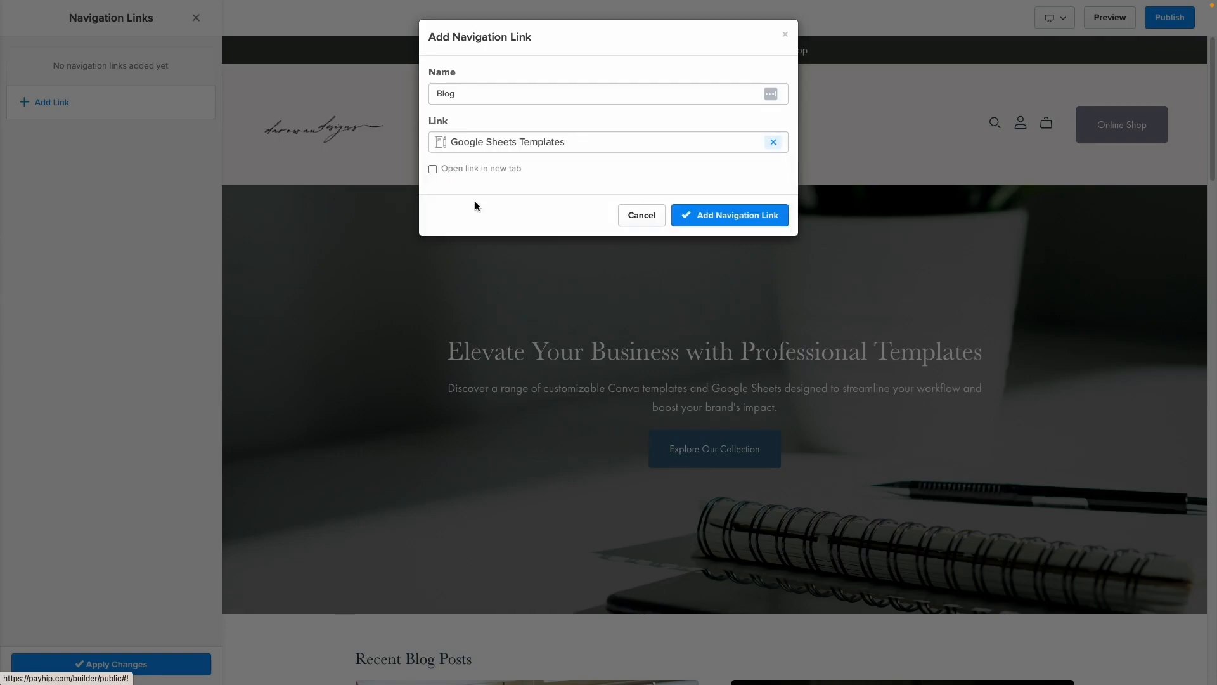
- Replace the Blog link's target with the copied payhip.com store URL, add the link and apply the navigation changes
left_click(773, 143)
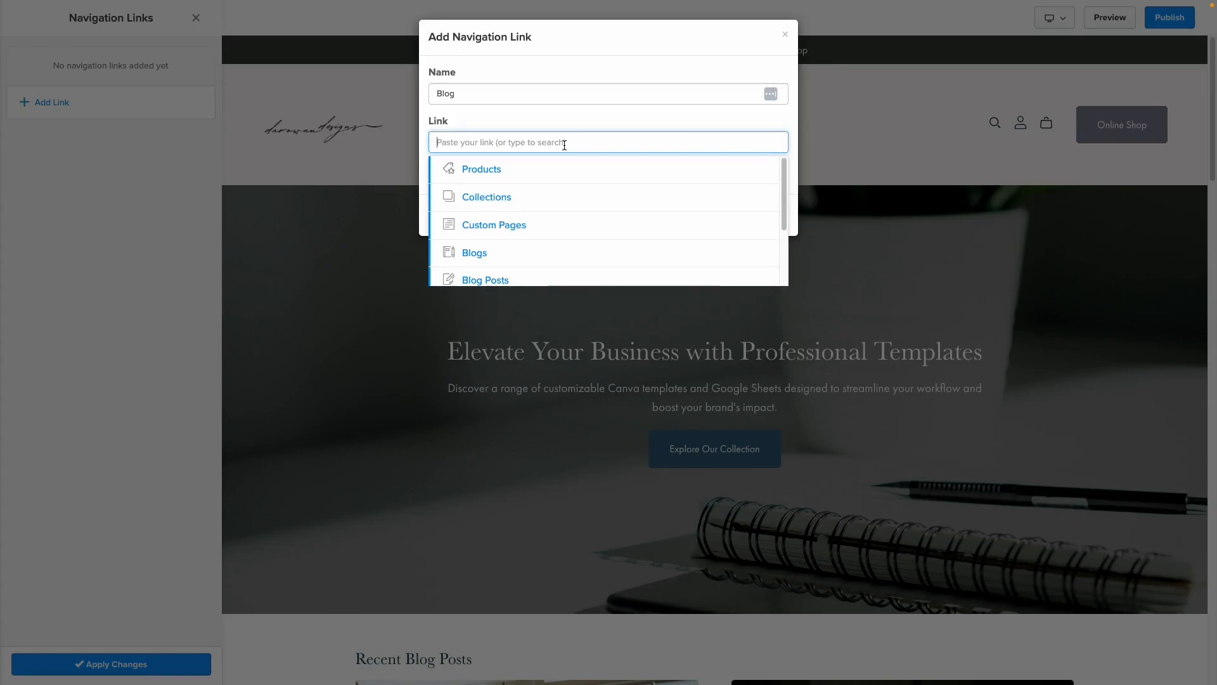
key("ctrl+v")
left_click(475, 166)
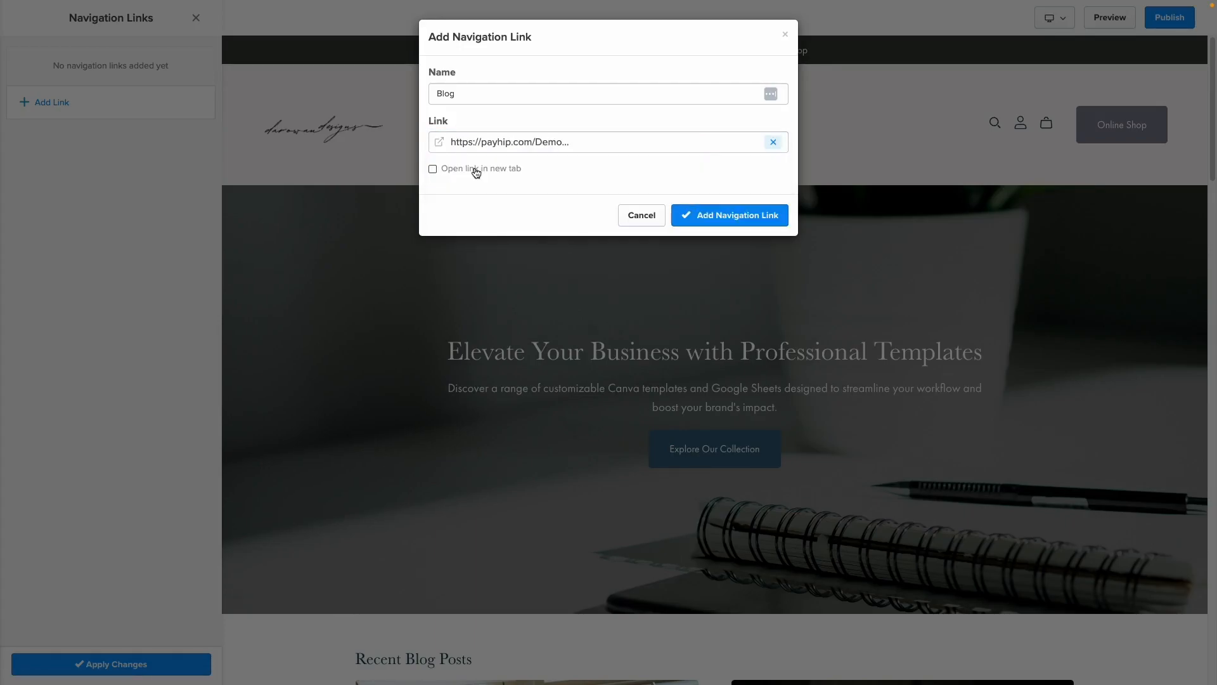
left_click(731, 216)
left_click(115, 664)
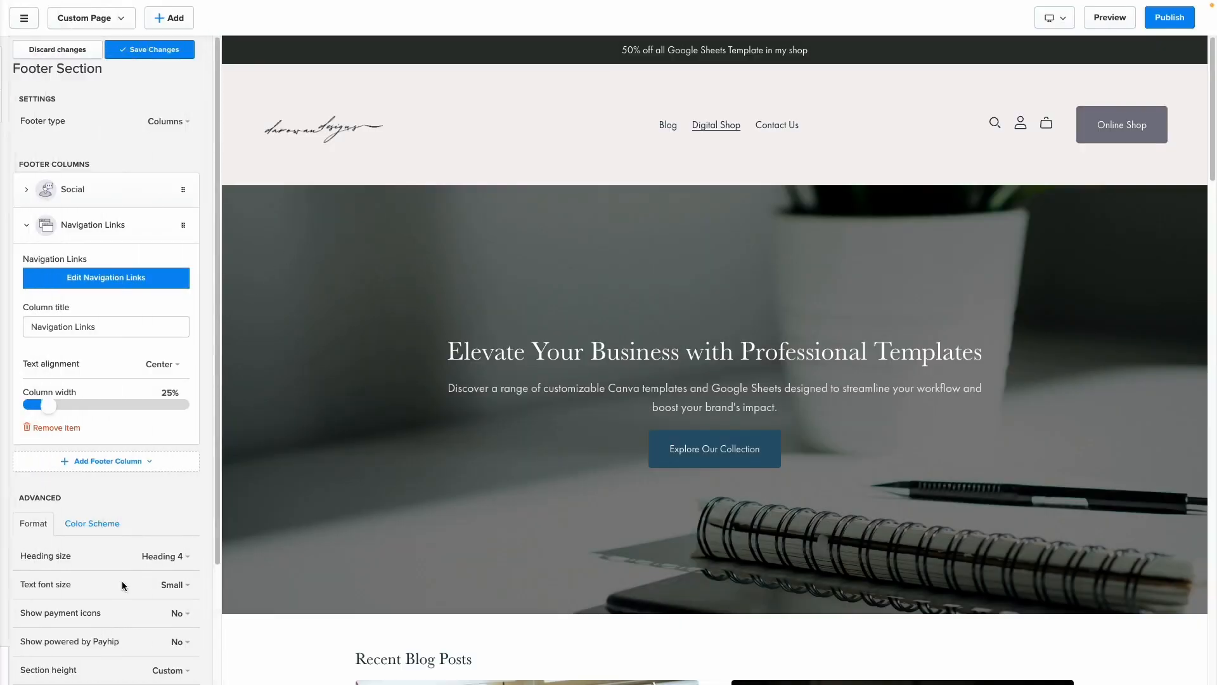
scroll(553, 469, "down", 15)
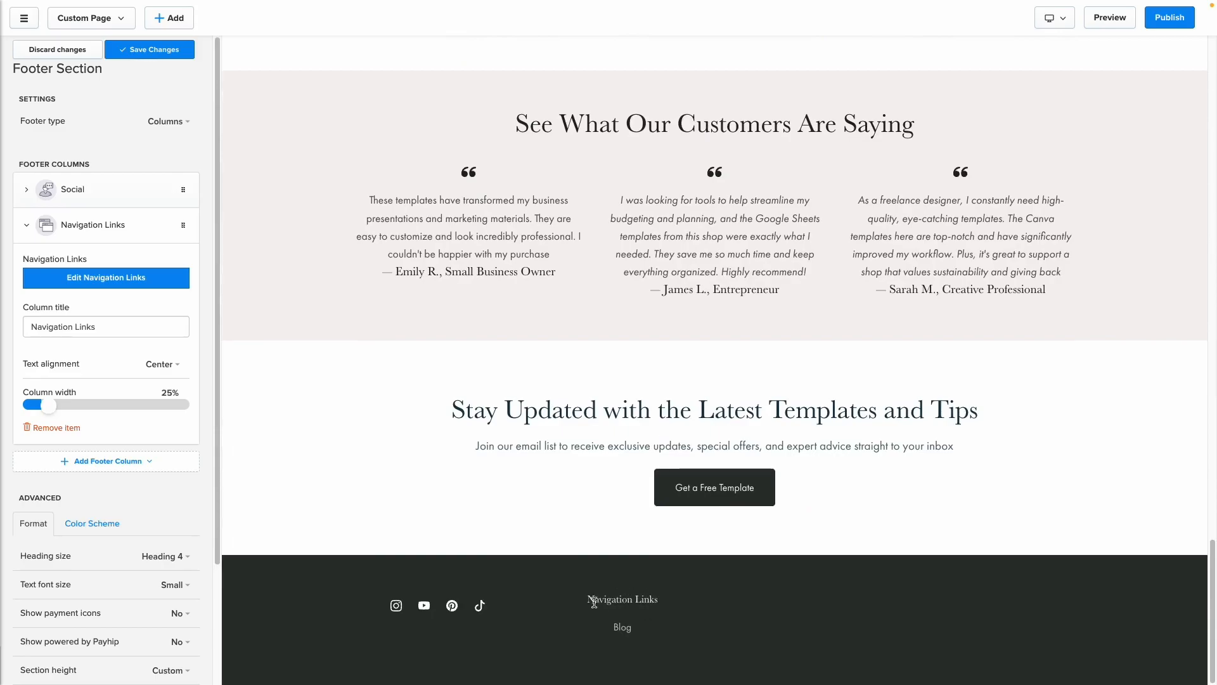
left_click_drag(589, 599, 677, 605)
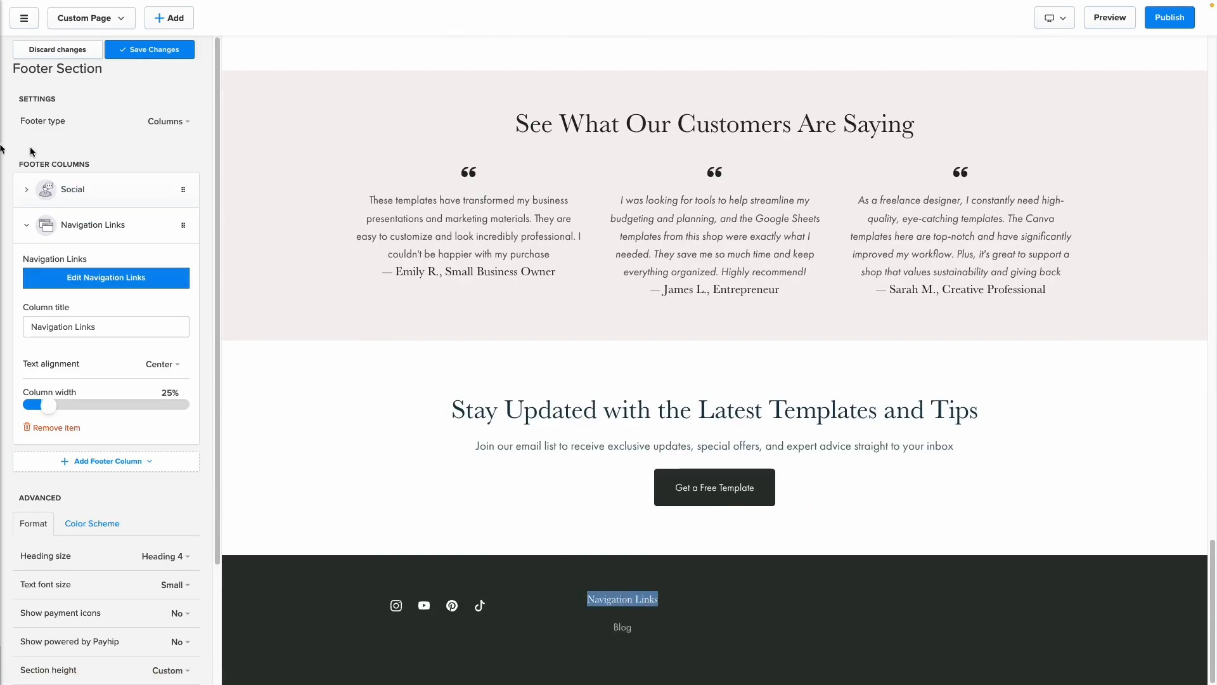
- Add a second navigation link named "Shop" that points to the All Products collection
left_click(88, 279)
type("Sh")
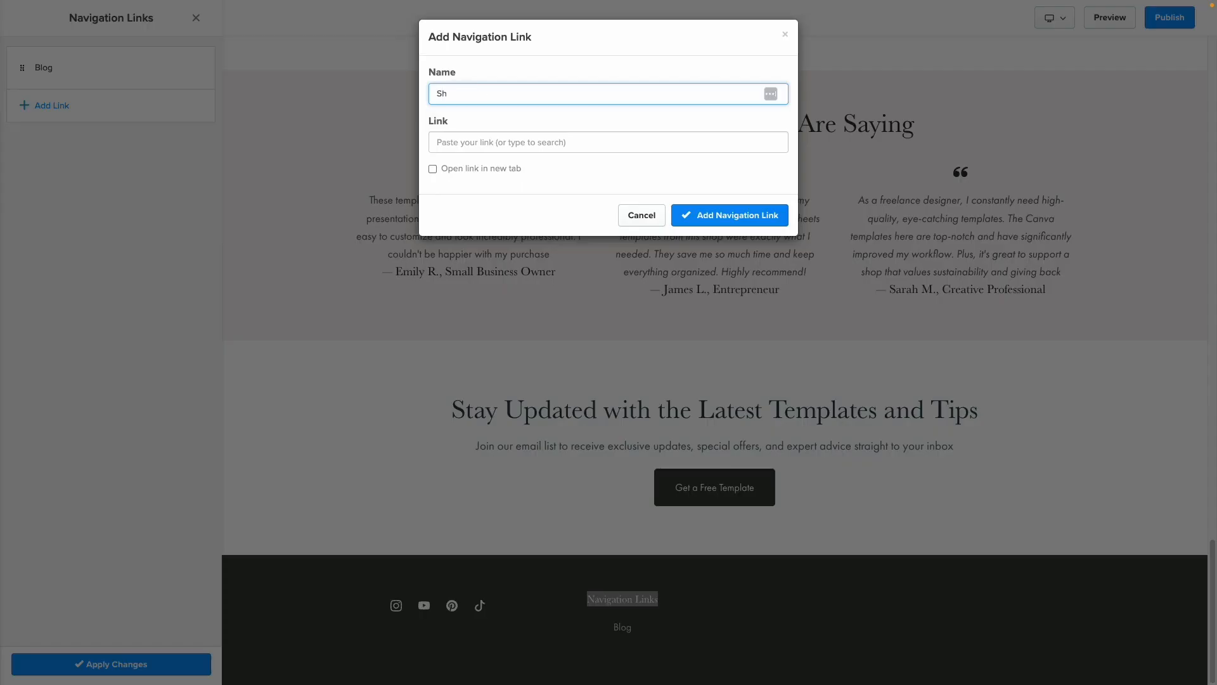
type("op")
key("Tab")
left_click(487, 199)
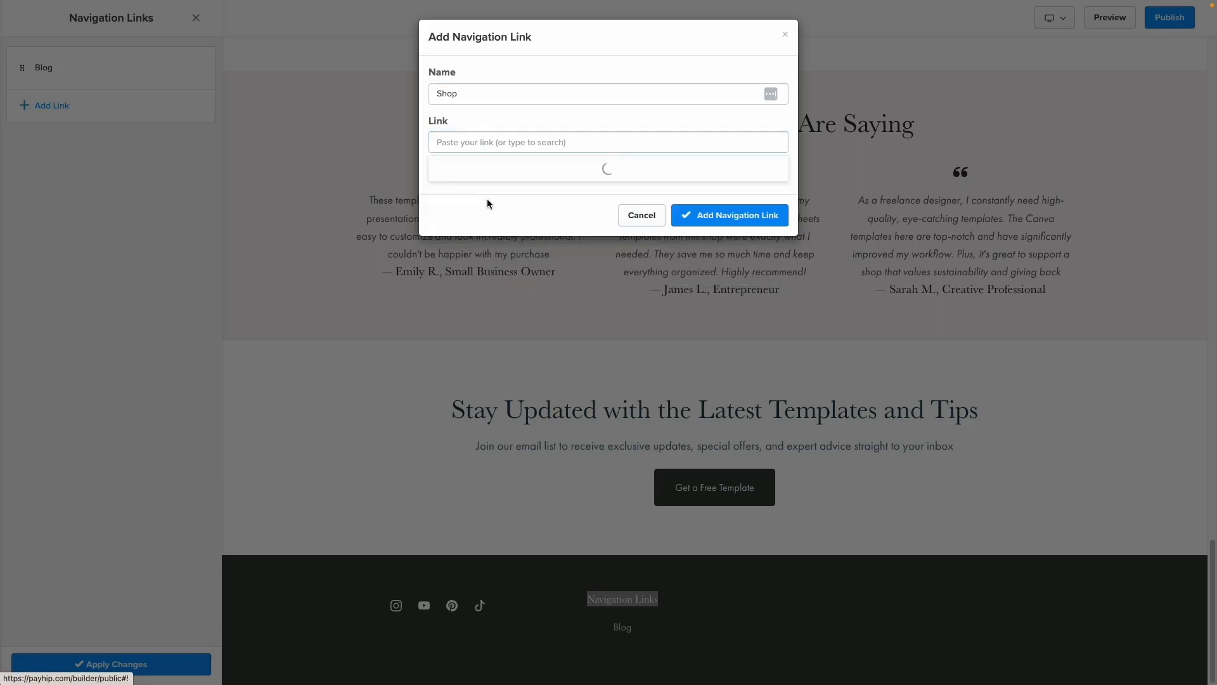
left_click(471, 253)
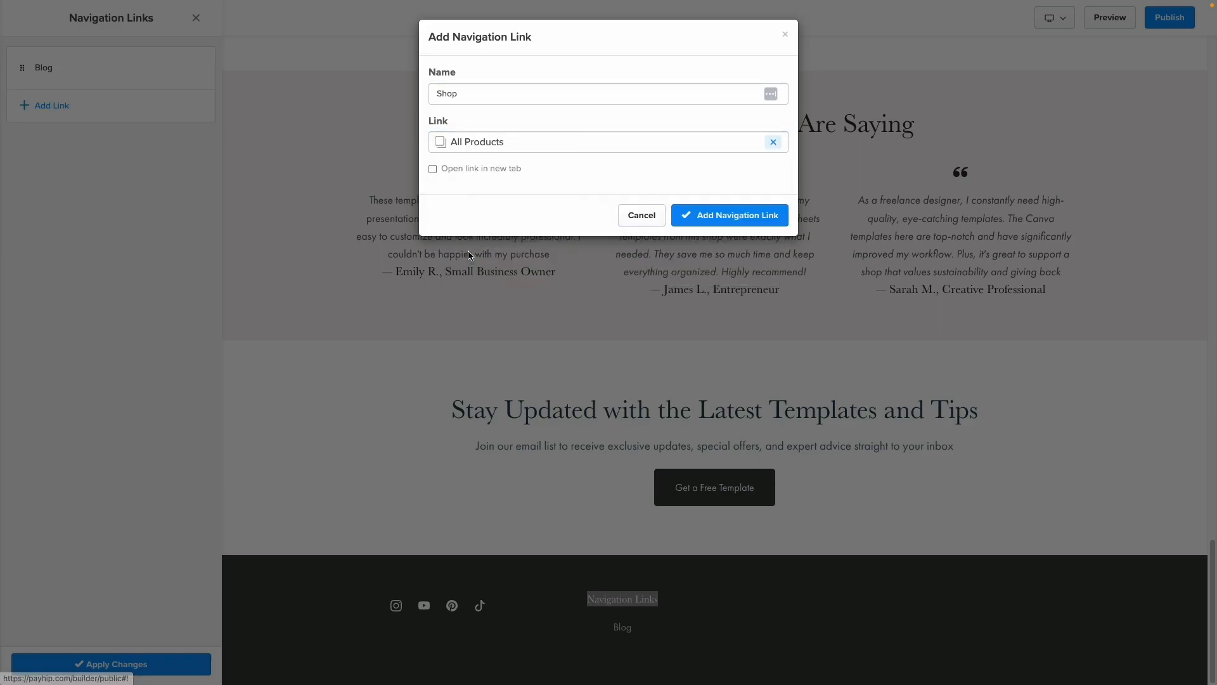
left_click(711, 216)
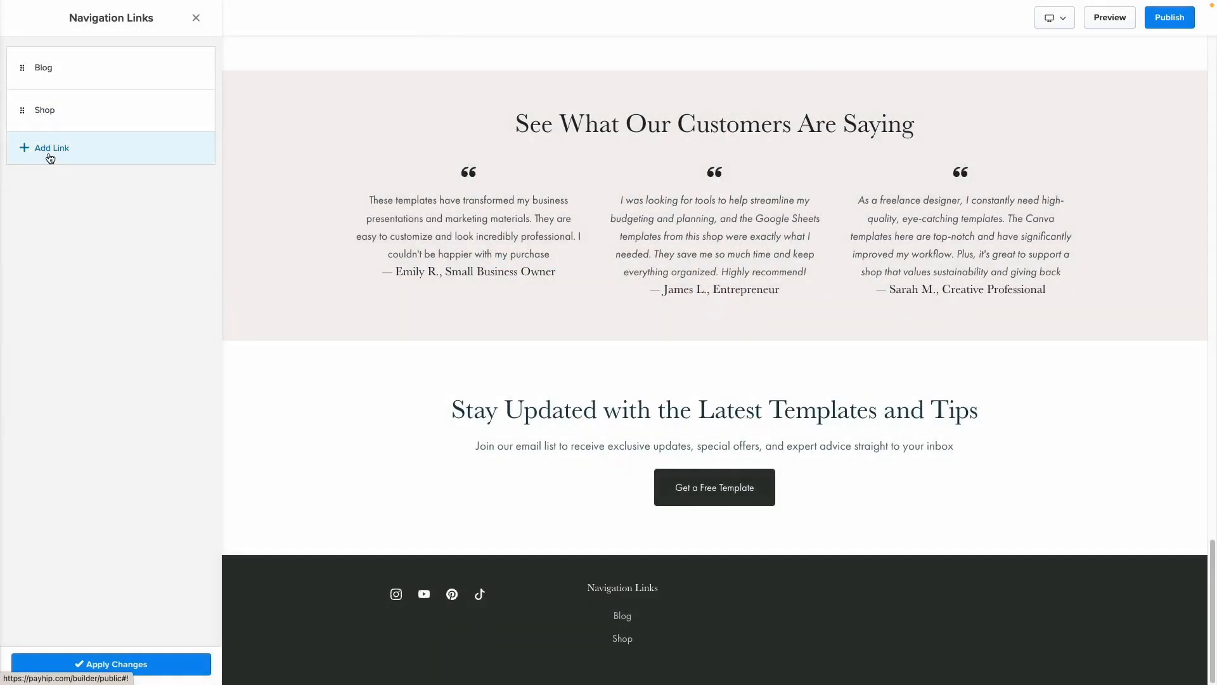
left_click(49, 152)
type("Contacts Us")
left_click(478, 142)
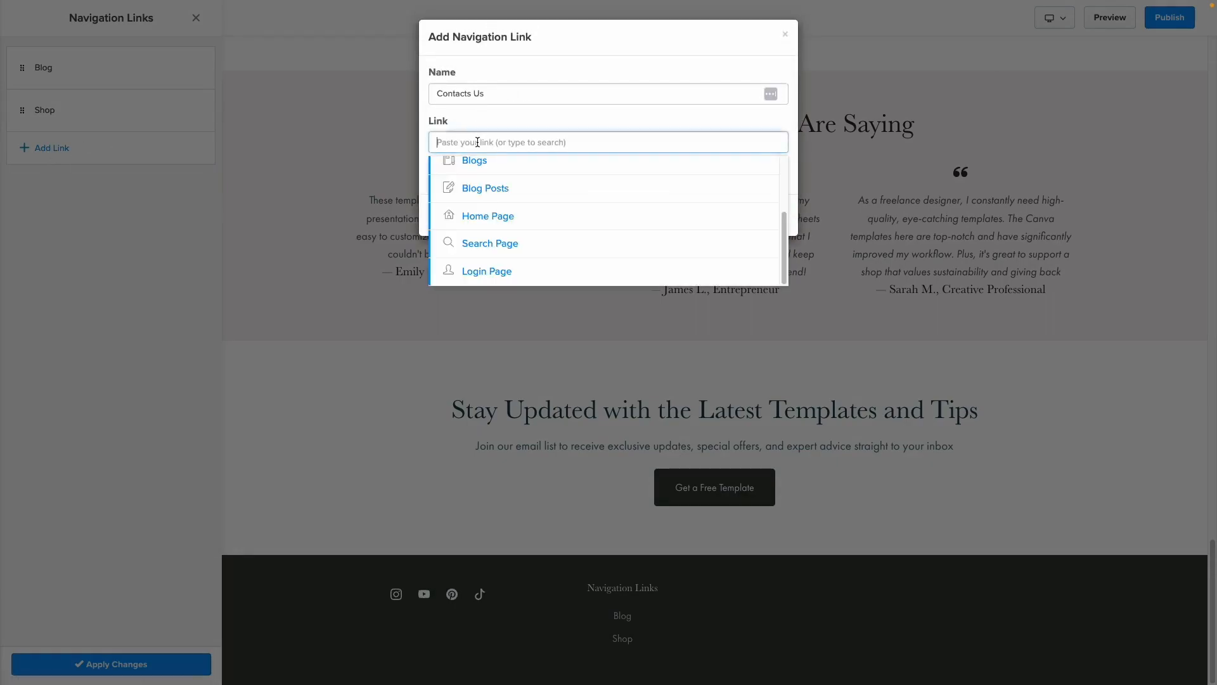
scroll(529, 219, "up", 2)
scroll(533, 222, "down", 2)
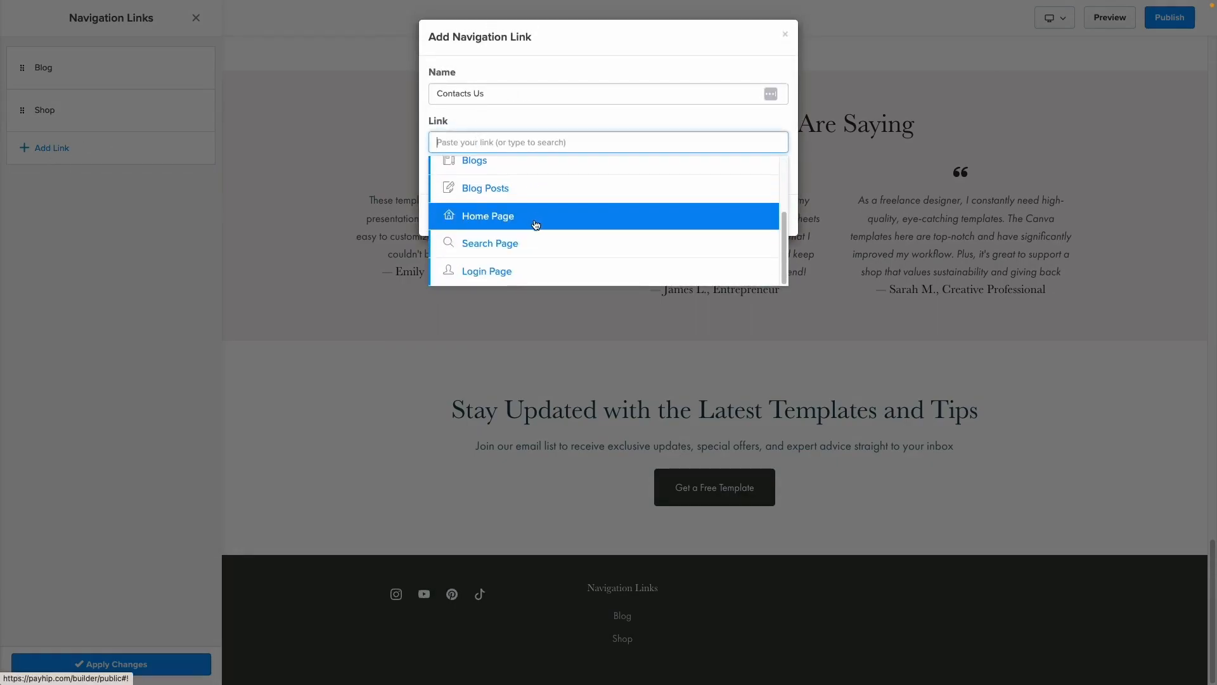
scroll(536, 225, "up", 2)
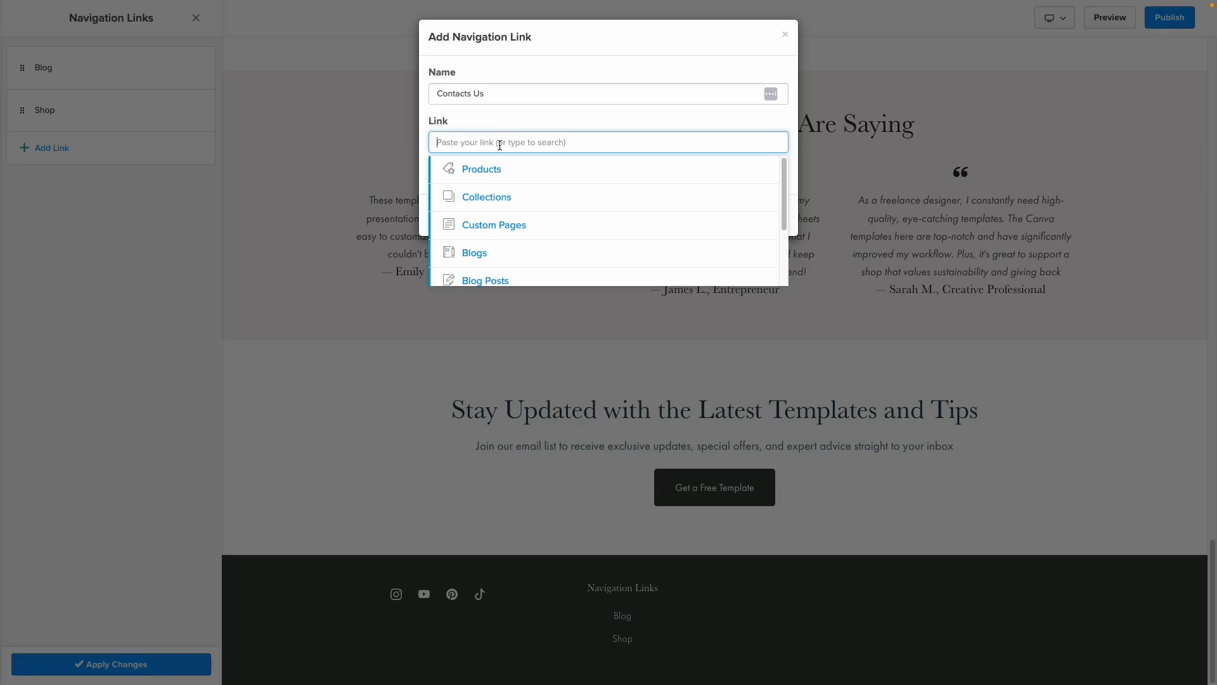
type("https://payhip.com/DemoDesignsbyDarowan/contact")
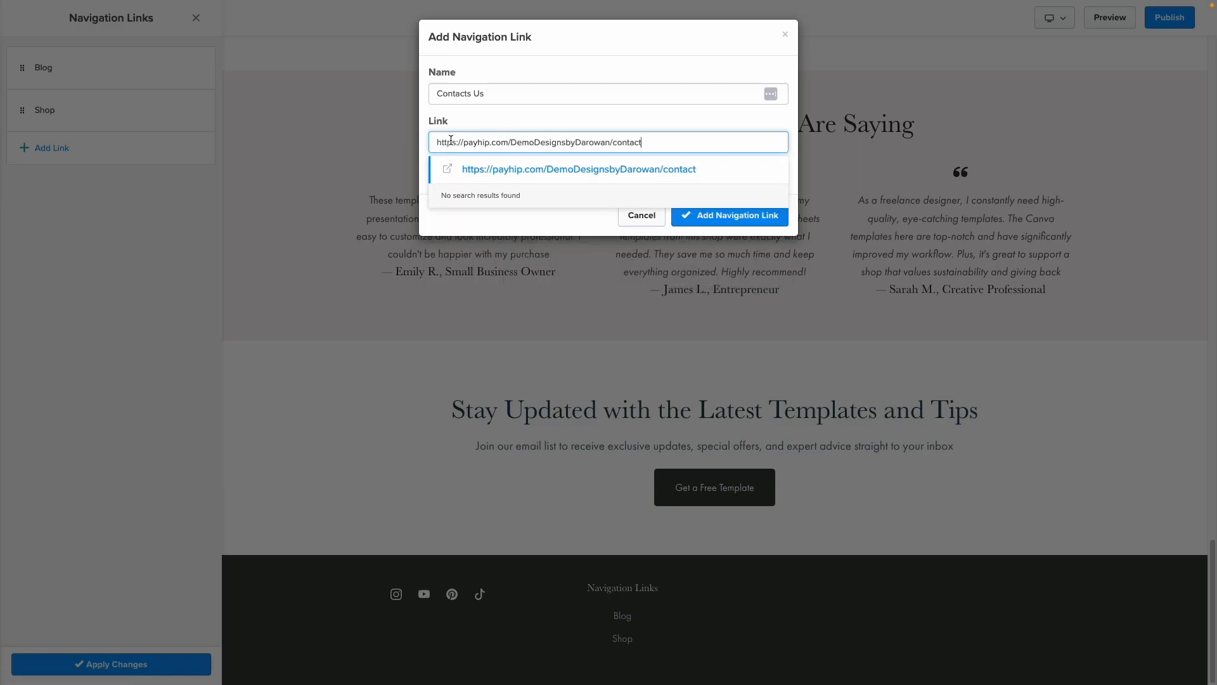
left_click(506, 176)
left_click(724, 216)
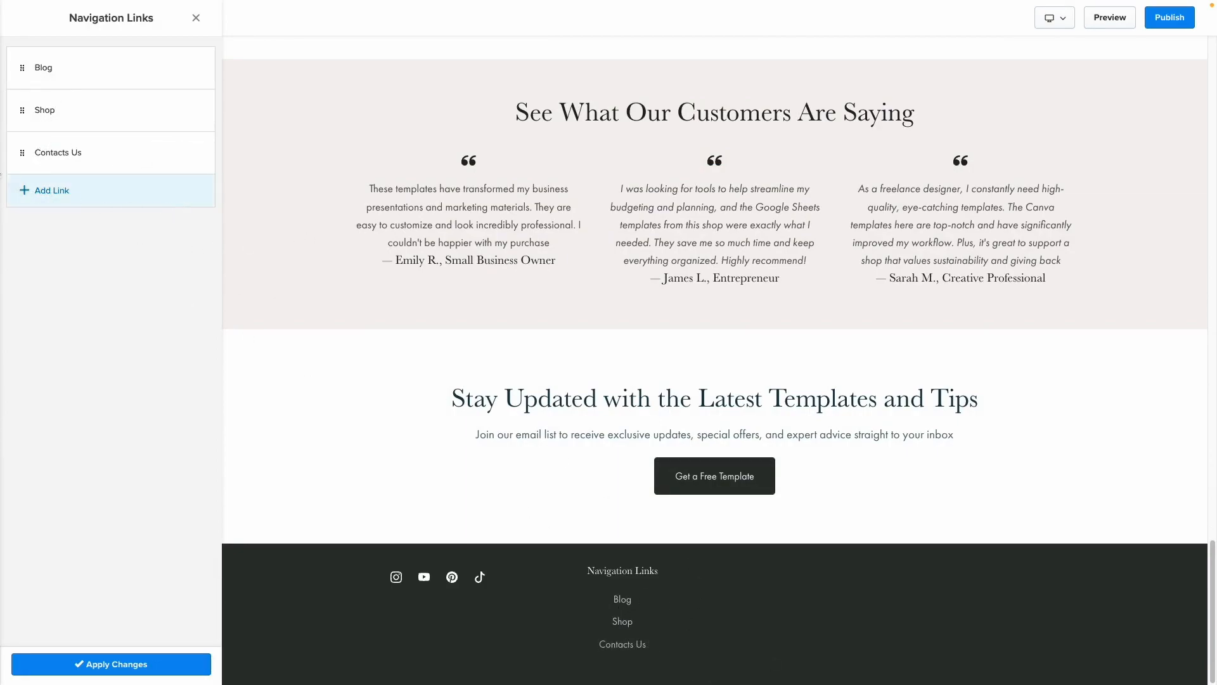
- Move the Shop link above Blog in the navigation list, apply the order and save the footer changes
left_click_drag(23, 110, 76, 65)
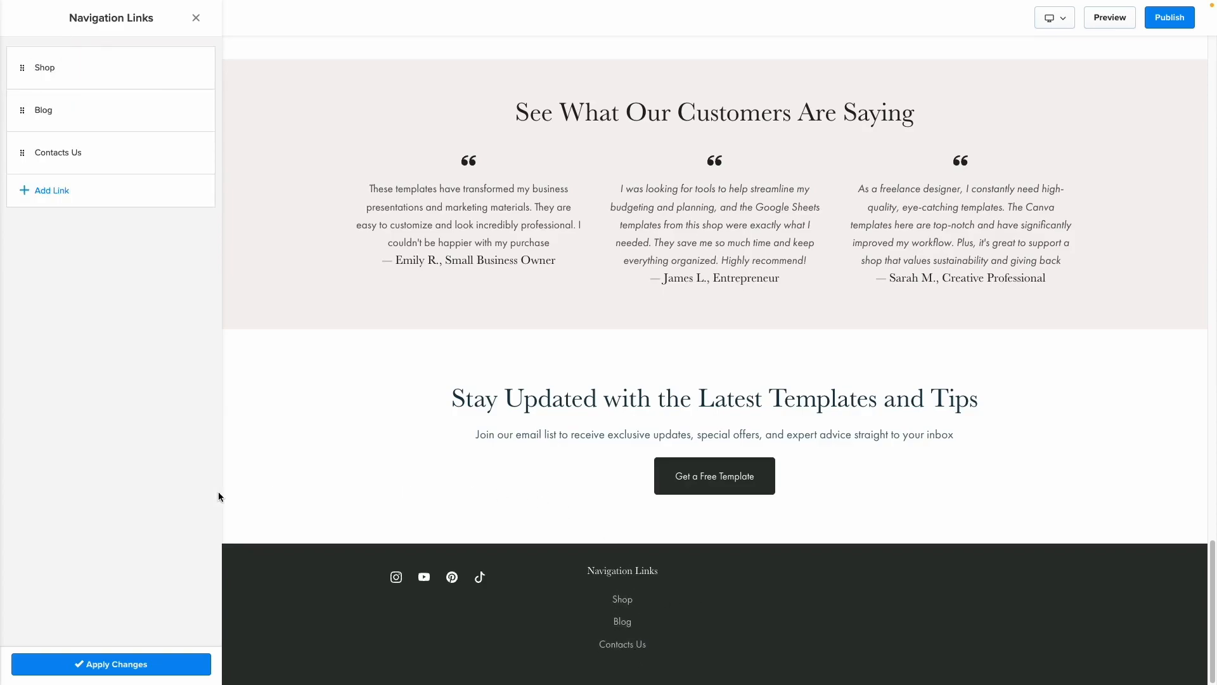
left_click(100, 664)
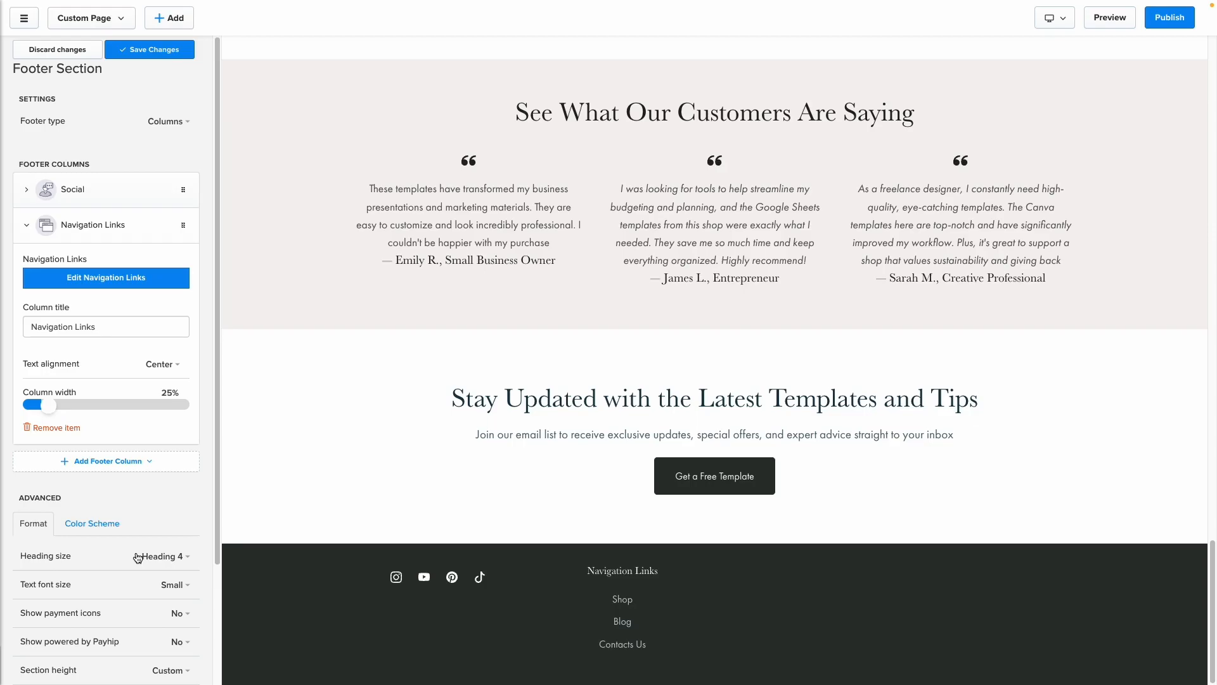
left_click(147, 49)
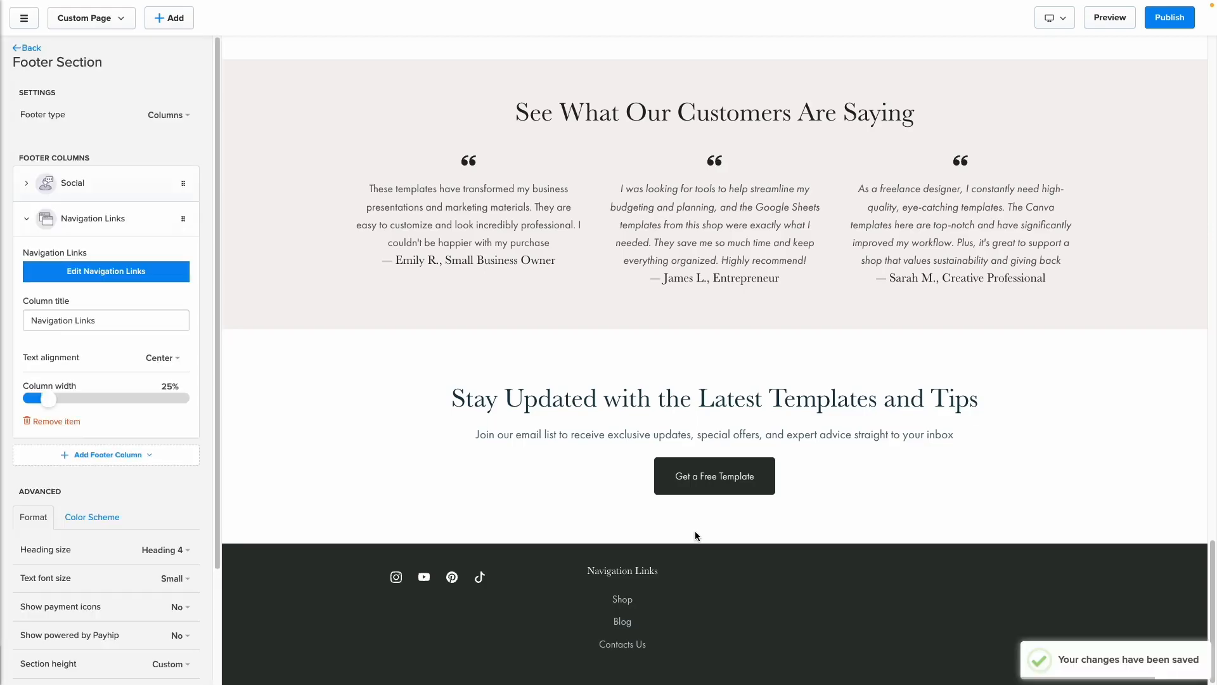
- Test the footer's Shop and Blog links in the page preview and check the footer on the collection page
left_click(628, 604)
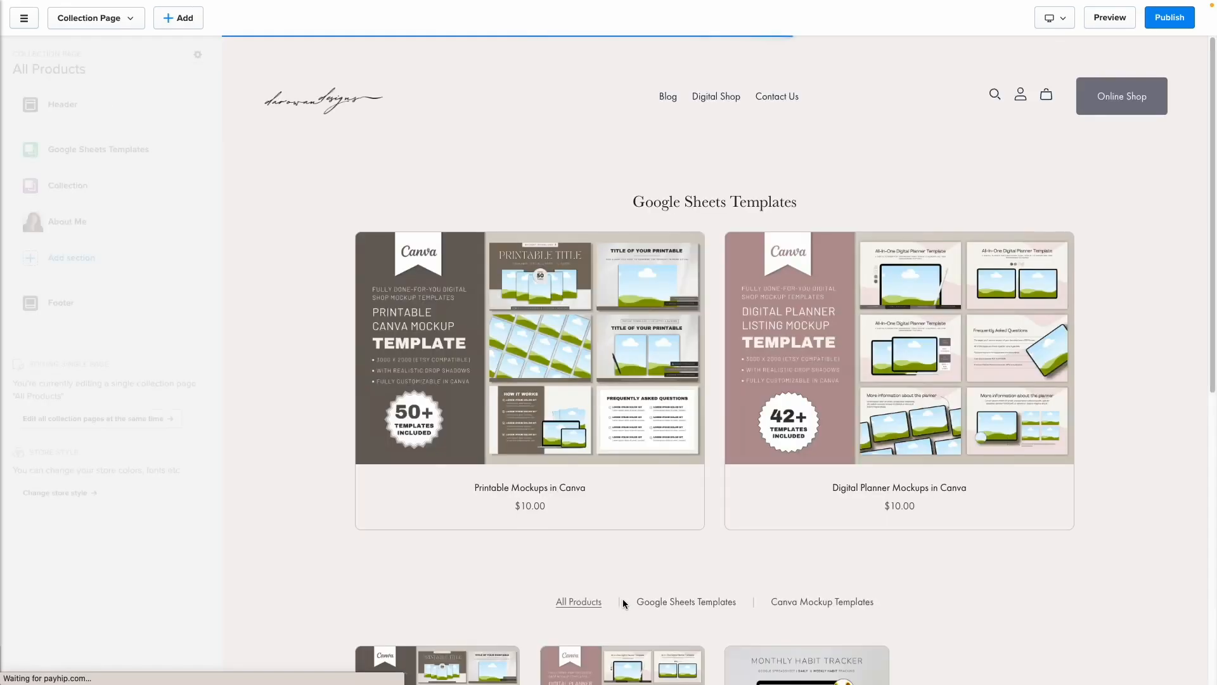
scroll(605, 404, "down", 3)
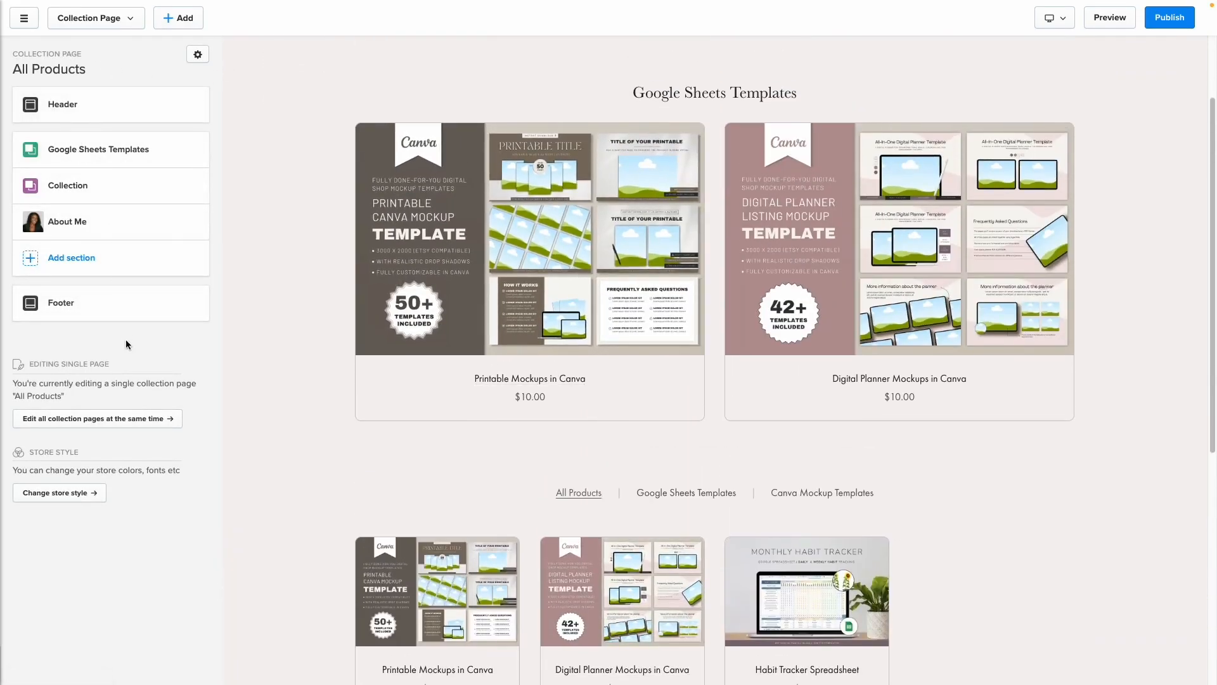
left_click(118, 306)
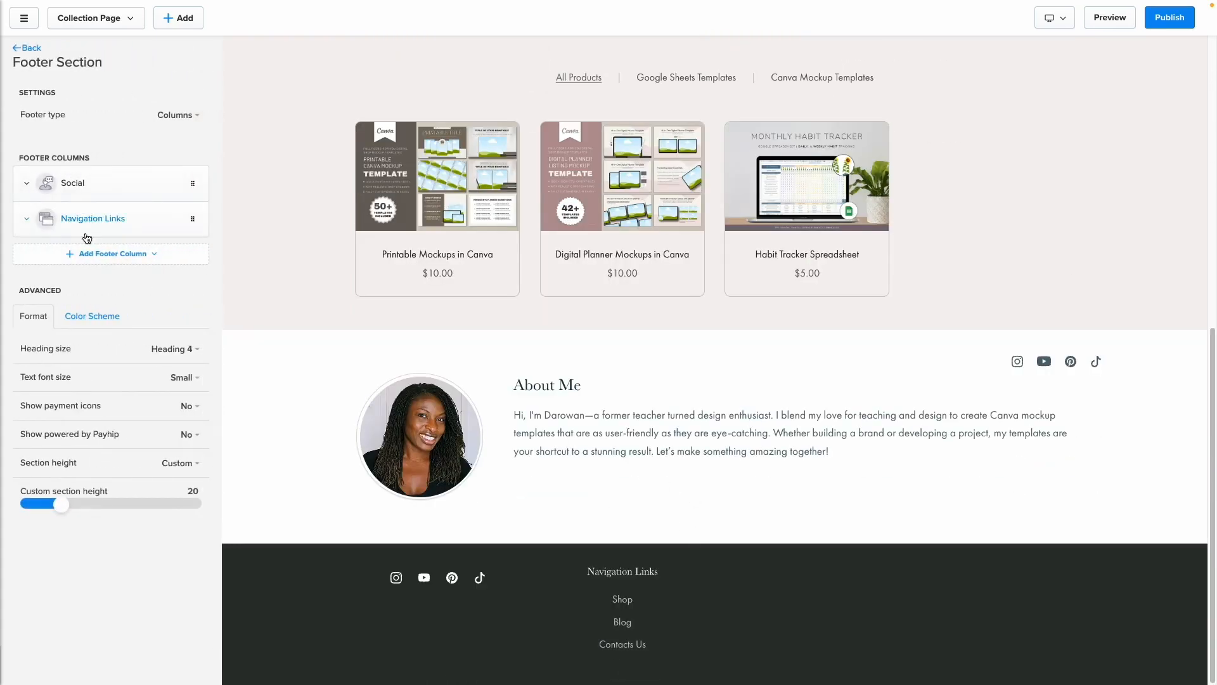
left_click(627, 625)
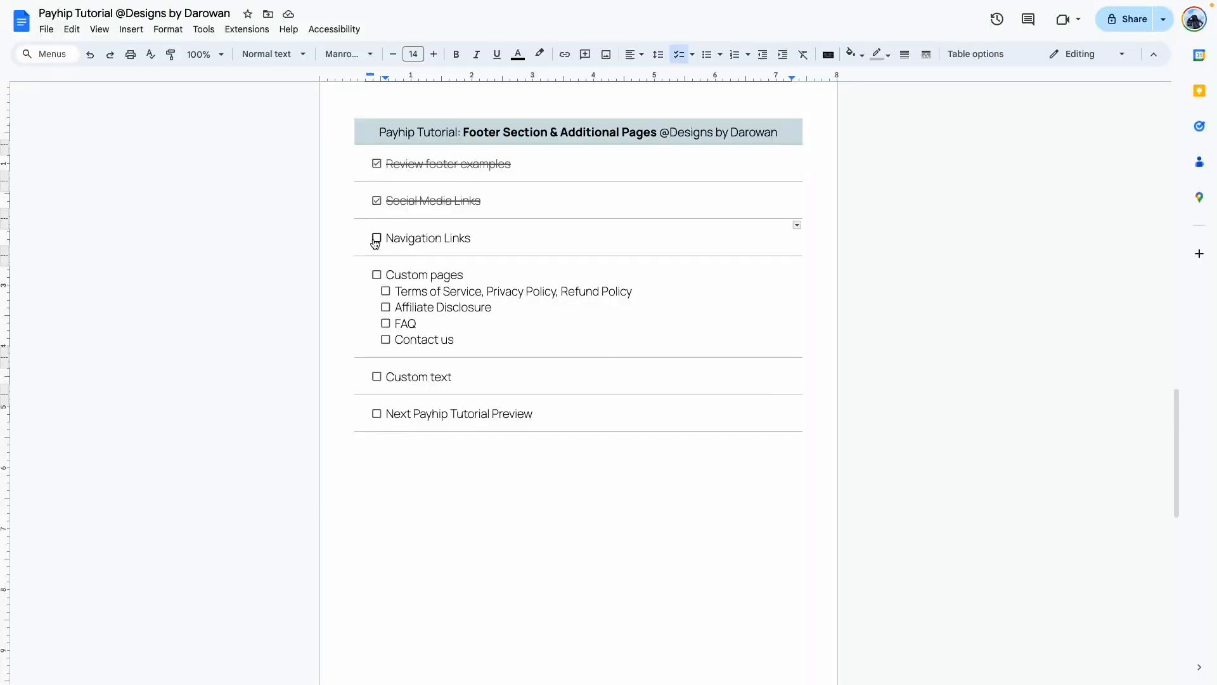
- Mark Navigation Links as done in the Google Docs tutorial checklist and go to the Custom pages items
left_click(376, 239)
left_click(405, 289)
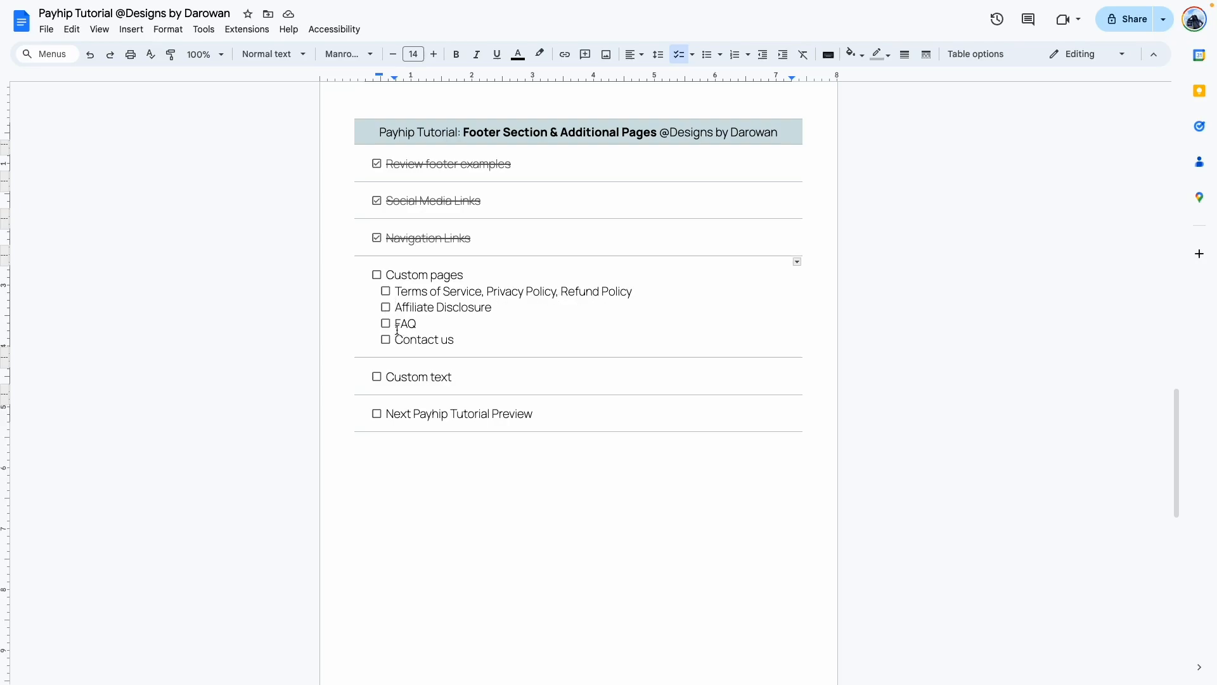
key("End")
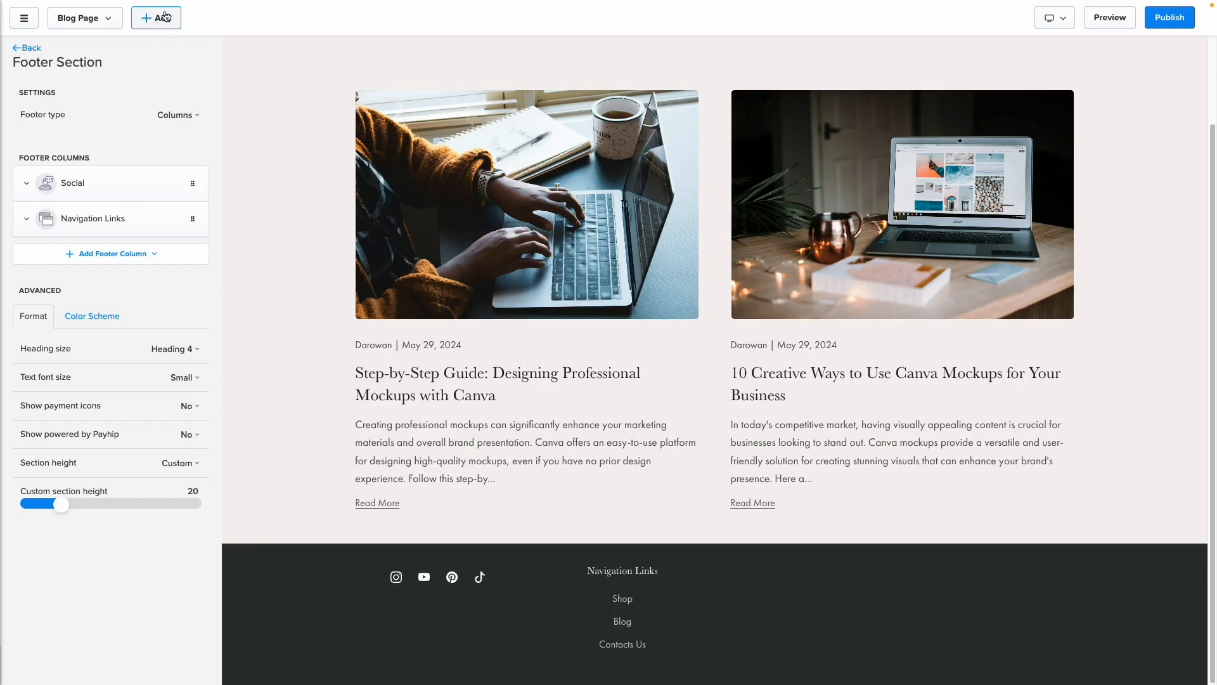
- Create a new custom page titled "Terms of Service"
left_click(153, 20)
left_click(181, 63)
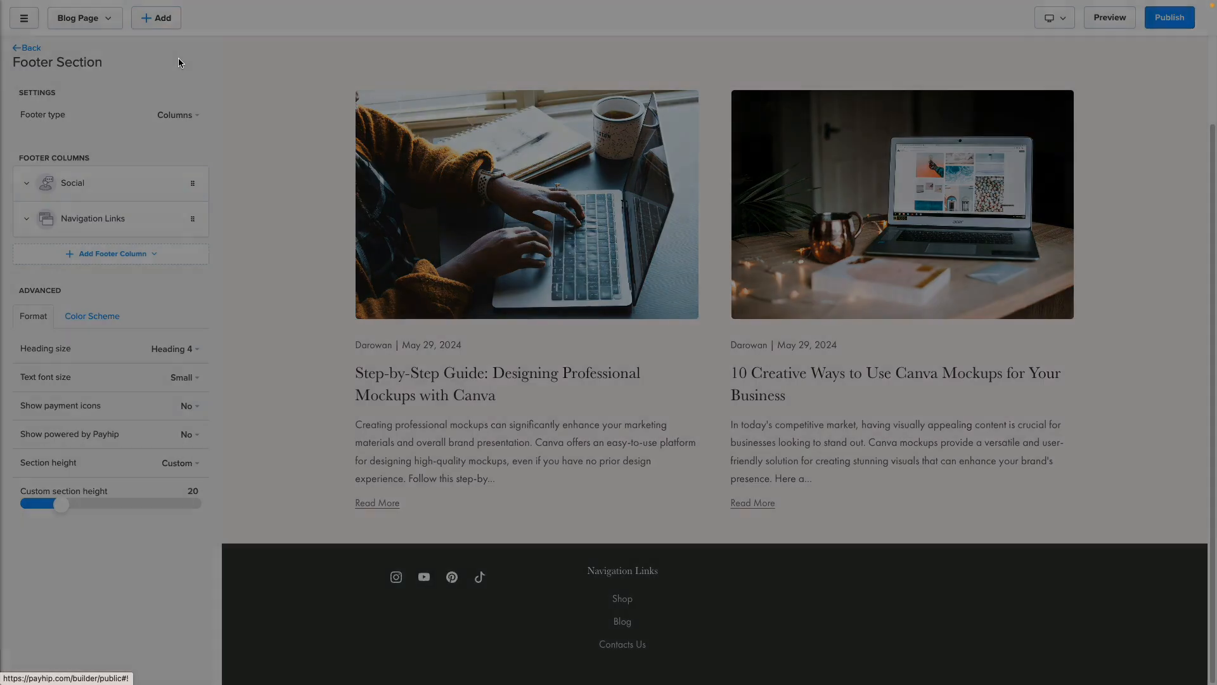
type("Terms of Service")
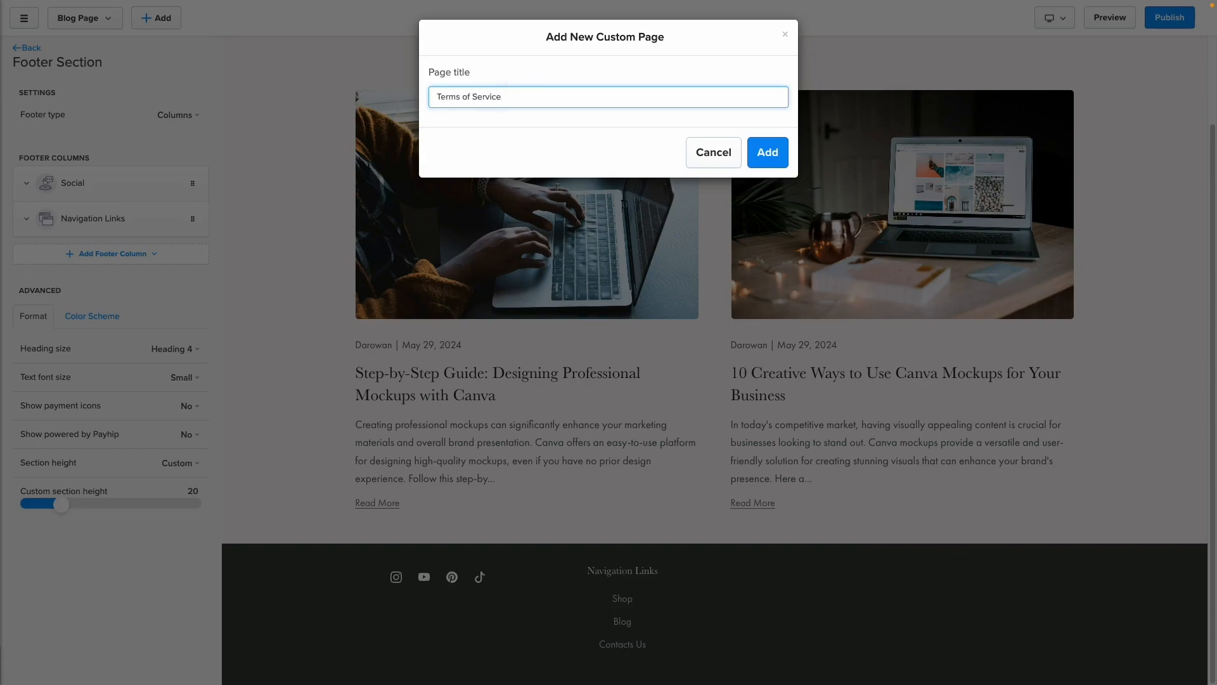
left_click(772, 153)
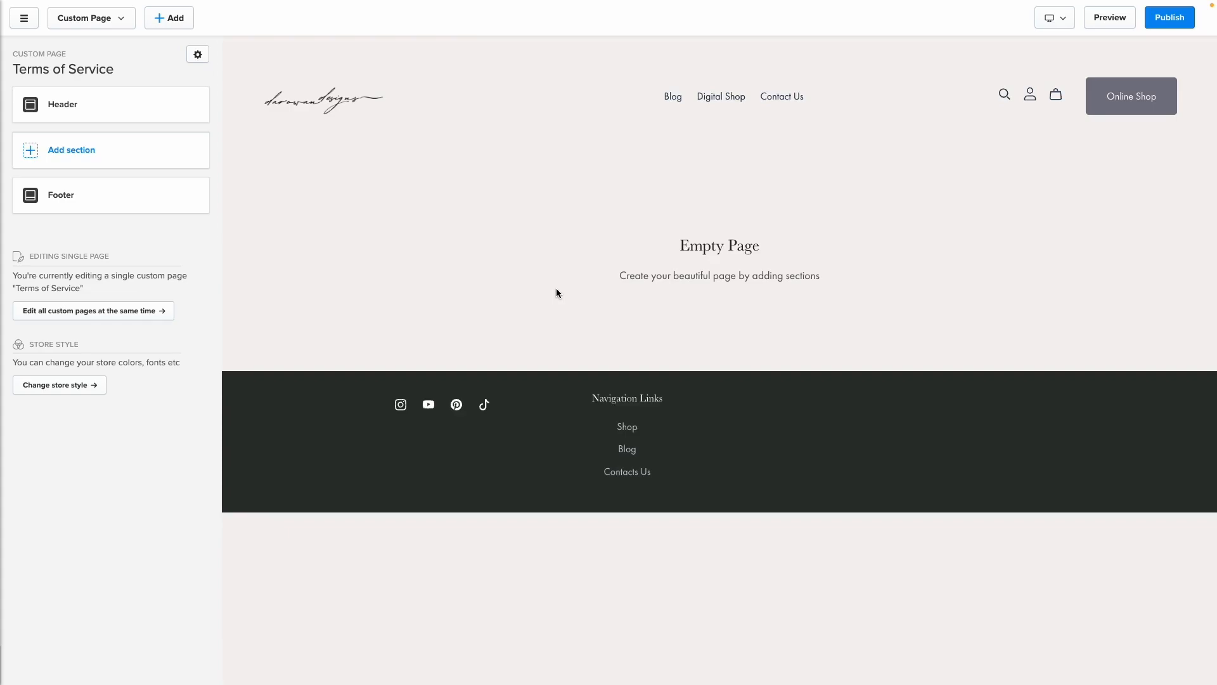
- Add a centred Text section to the page, head it "Terms of Service" and replace its placeholder body with the prepared terms text
left_click(92, 155)
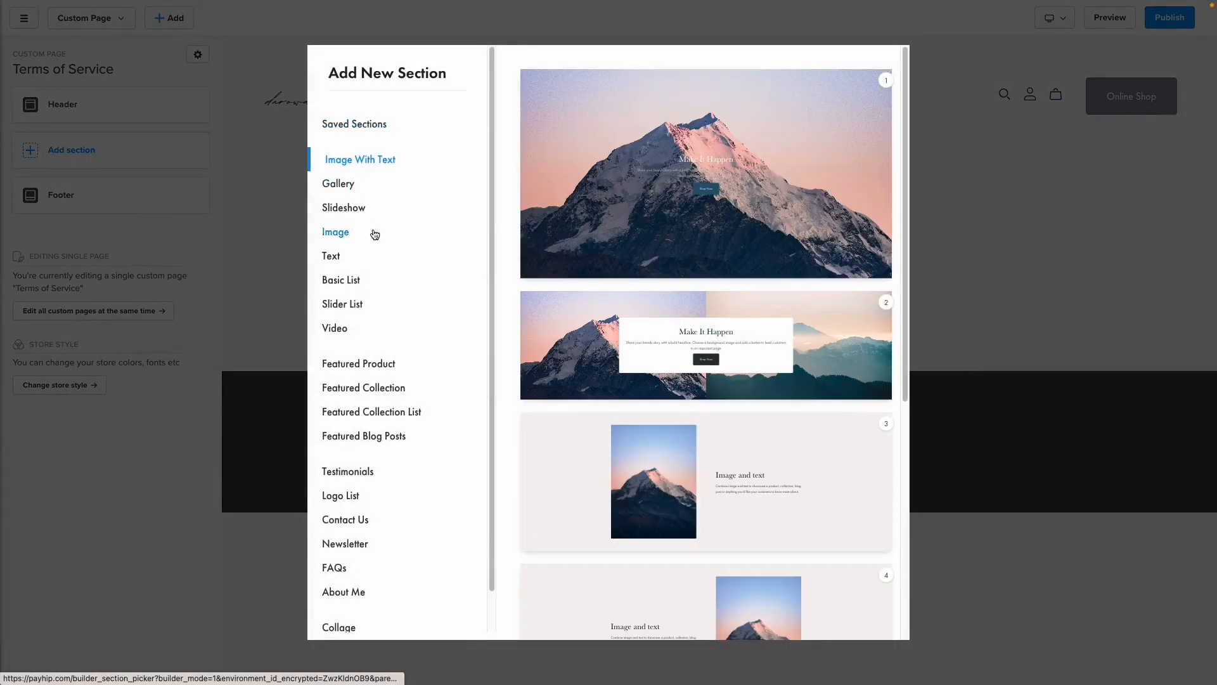
left_click(338, 258)
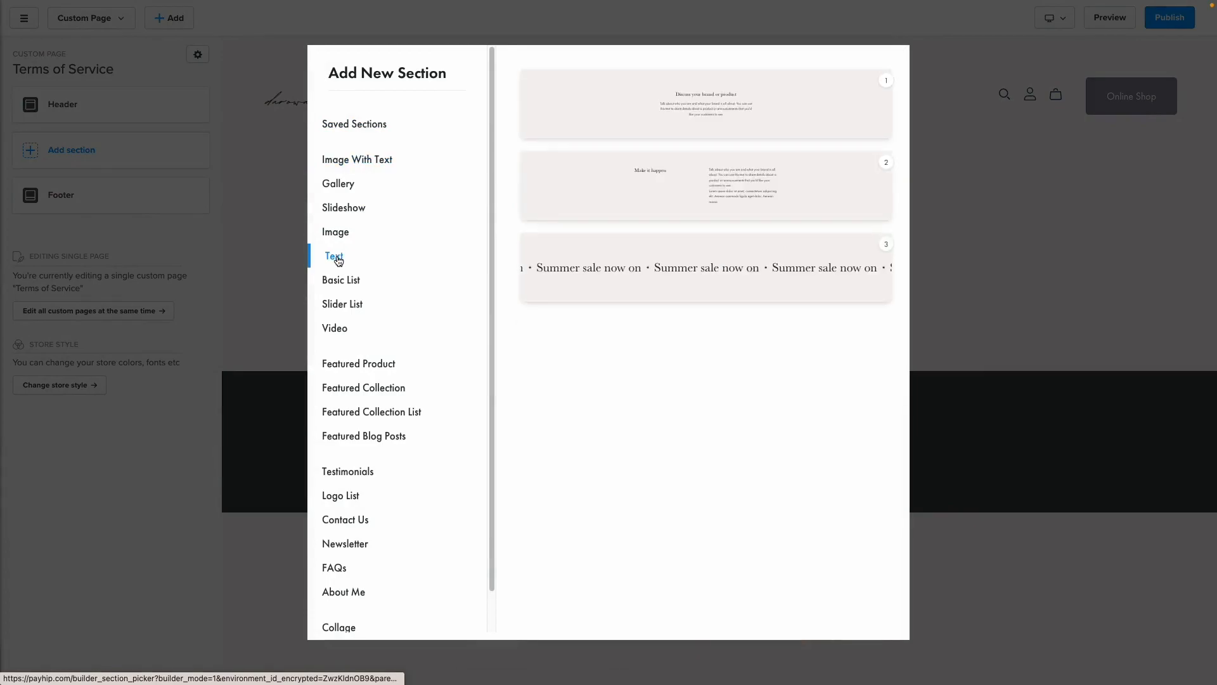
left_click(698, 111)
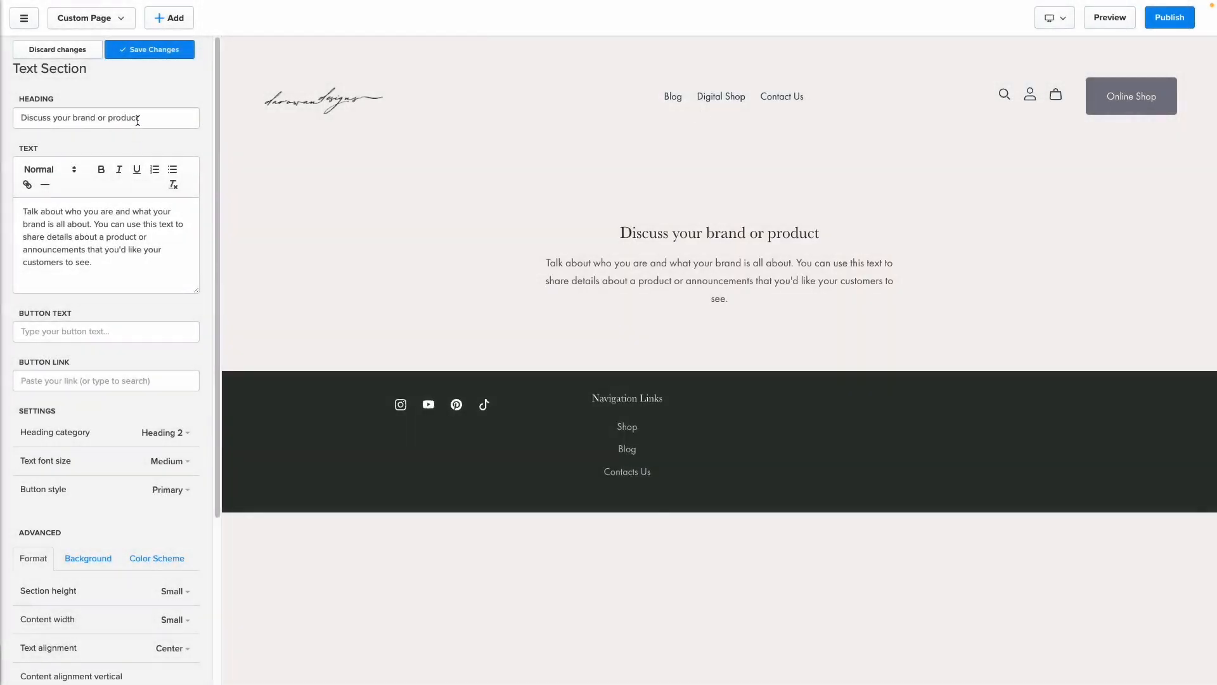
triple_click(139, 119)
type("Terms of Service")
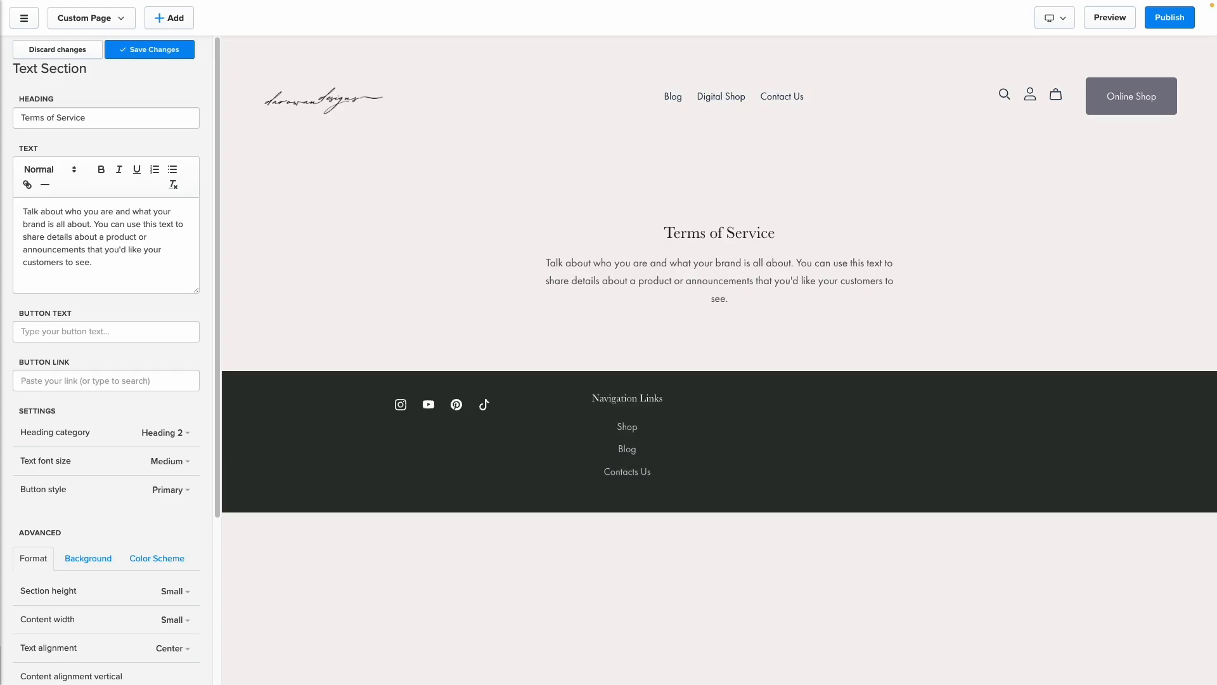
left_click_drag(103, 266, 22, 209)
key("ctrl+v")
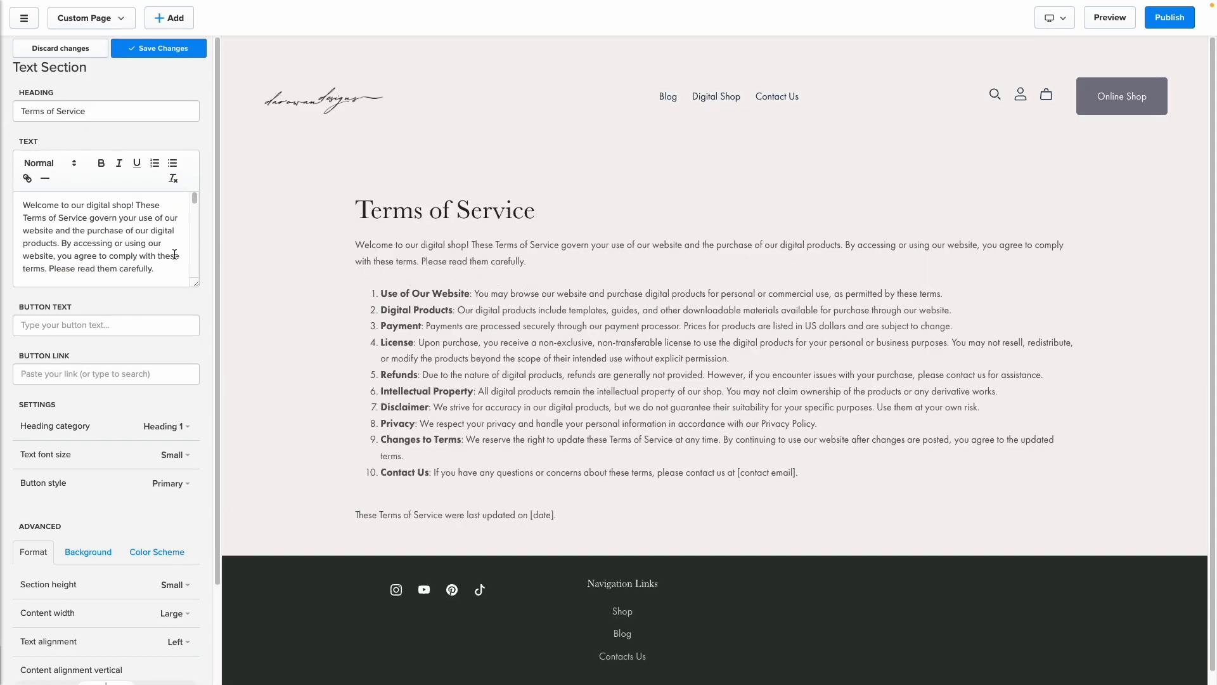
- Format the Terms of Service text section with Medium text font size, Large content width and Left text alignment, and save it
scroll(171, 250, "down", 3)
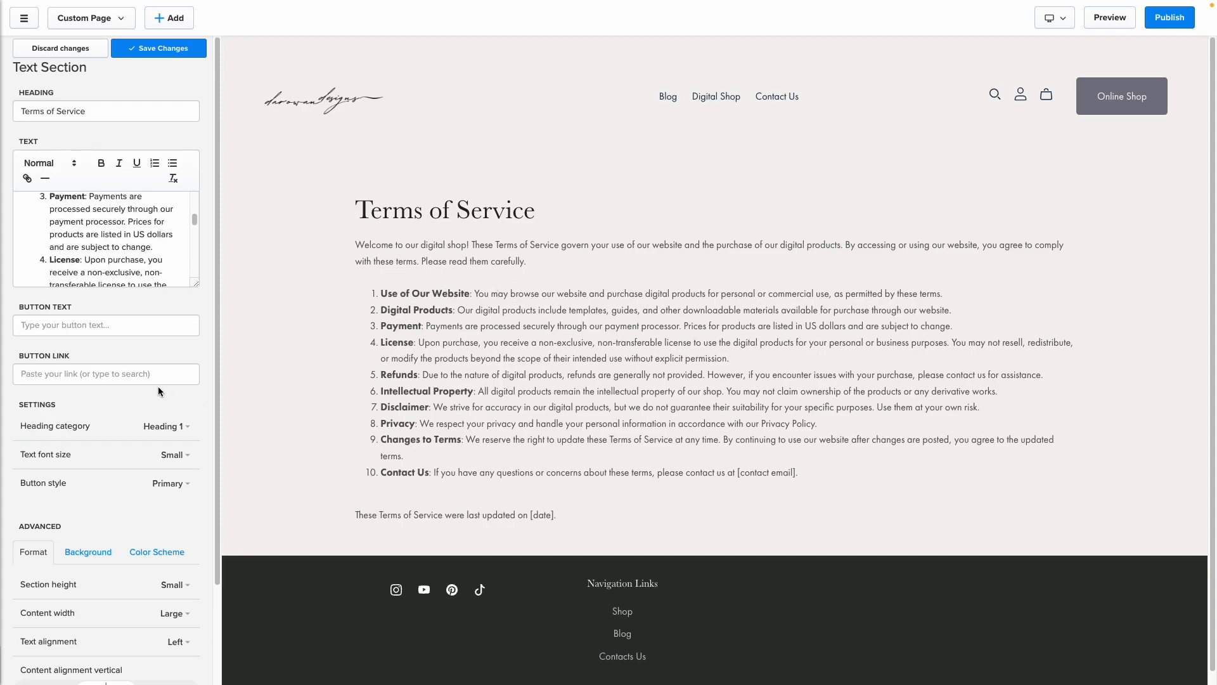
scroll(161, 394, "down", 2)
left_click_drag(389, 211, 462, 227)
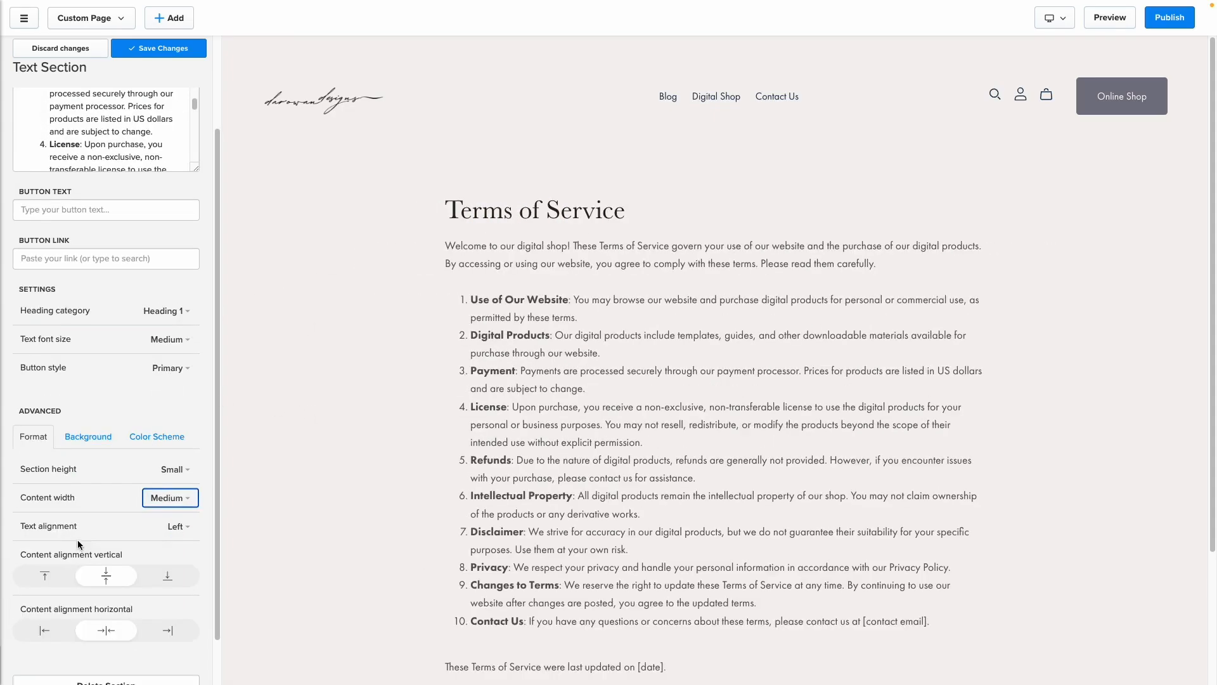
scroll(715, 511, "down", 3)
scroll(714, 511, "up", 3)
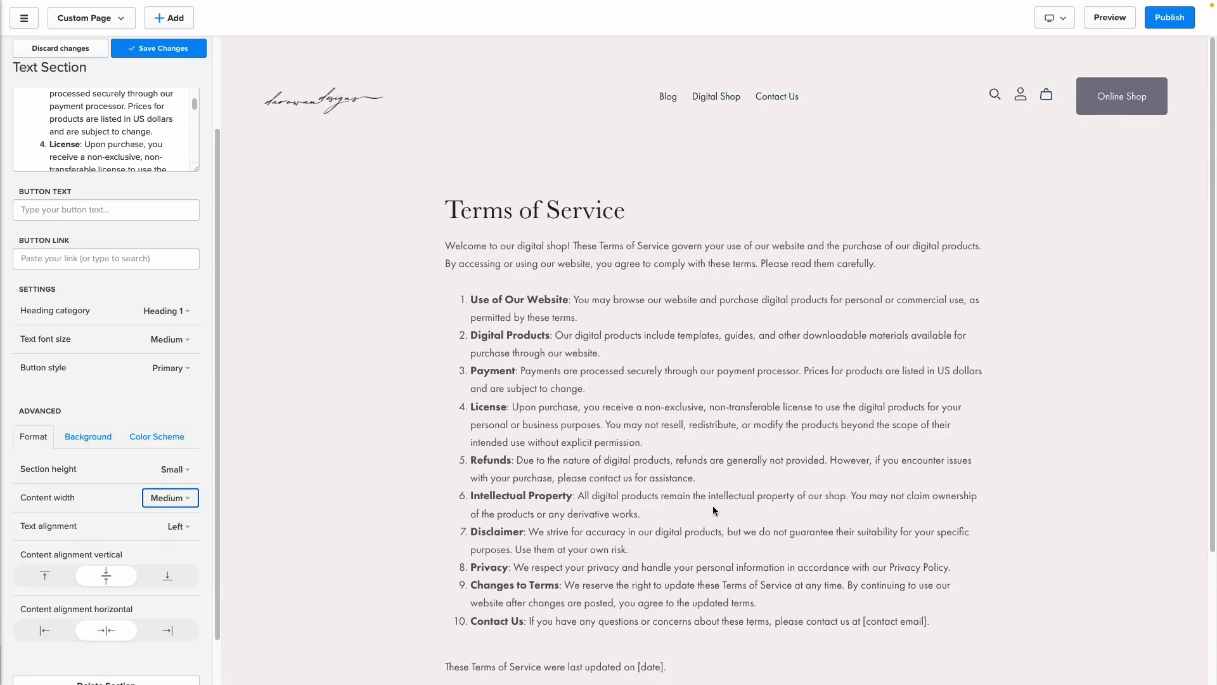
left_click(182, 510)
left_click(59, 560)
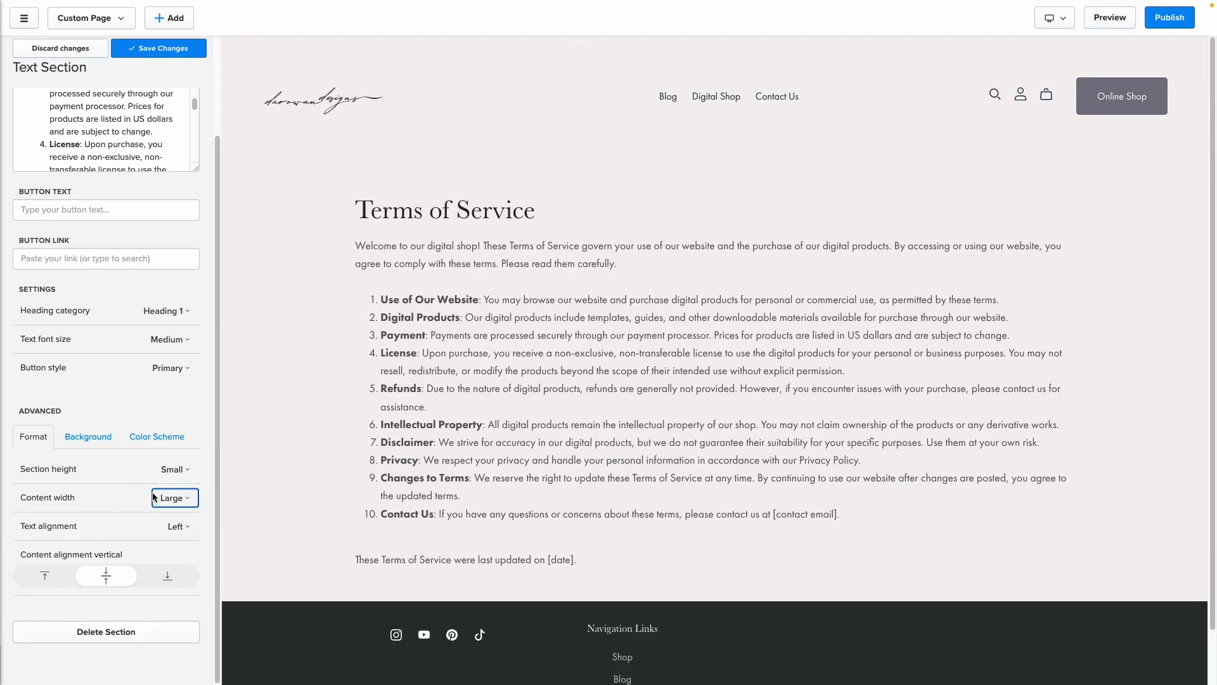
left_click(185, 529)
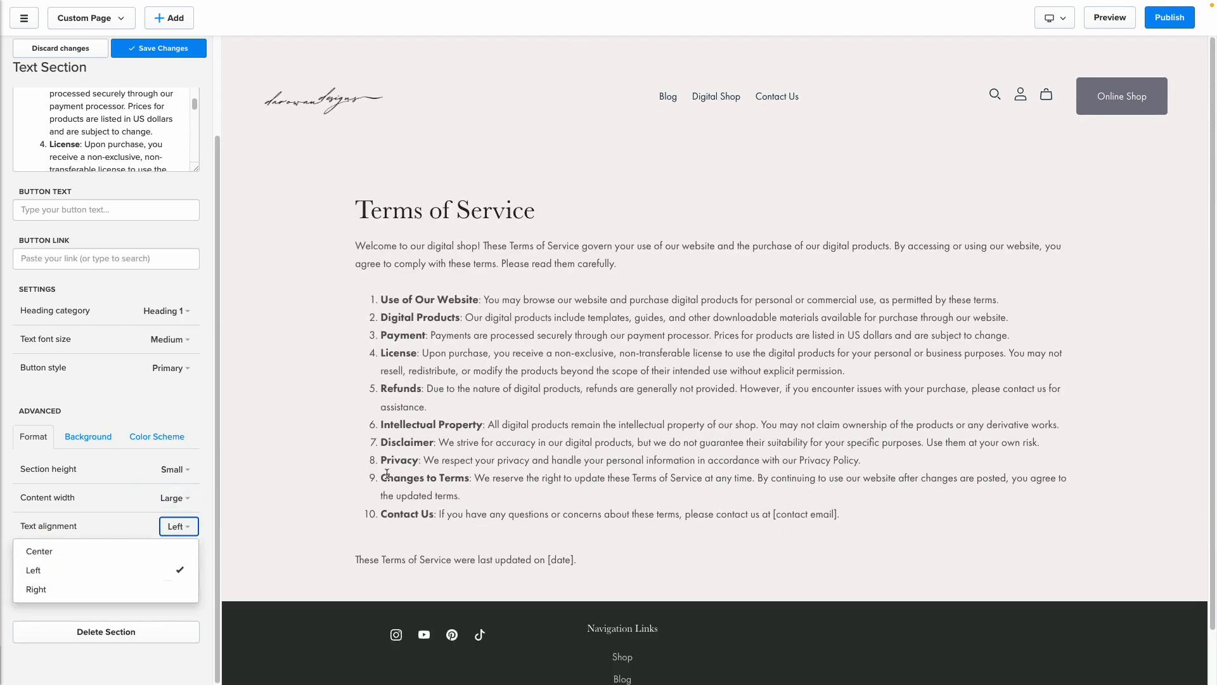
left_click(406, 412)
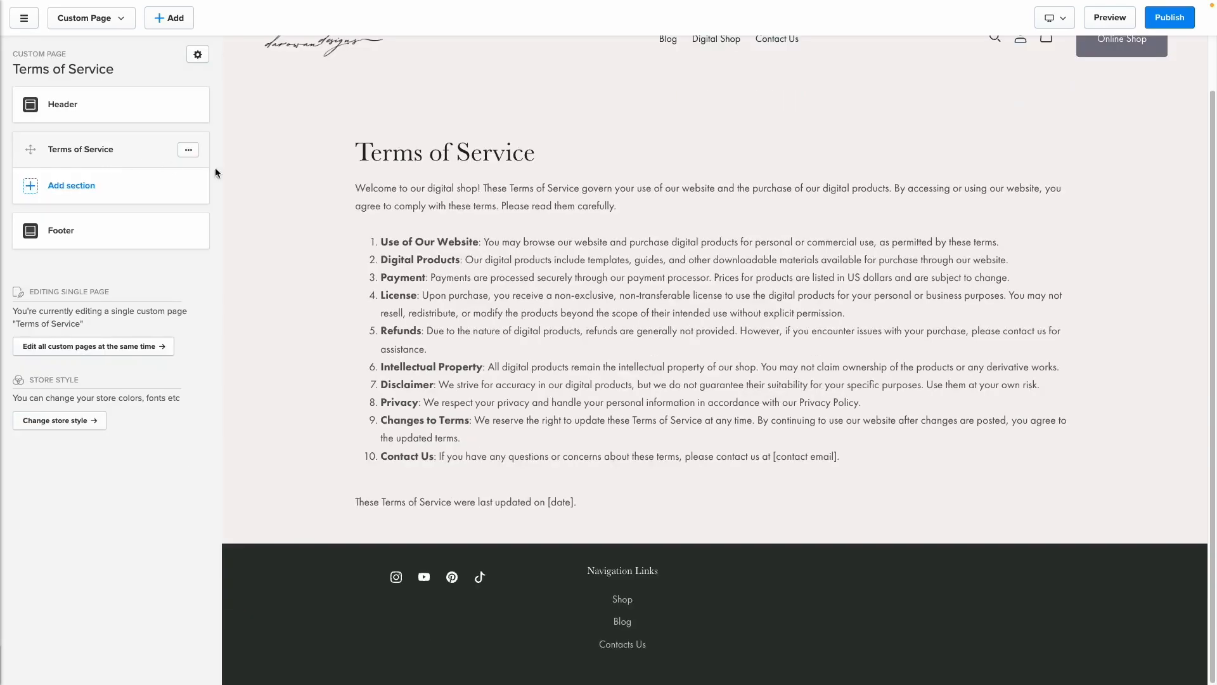
- Change the Terms of Service text section to the White color scheme and save the changes
left_click(102, 149)
left_click(147, 435)
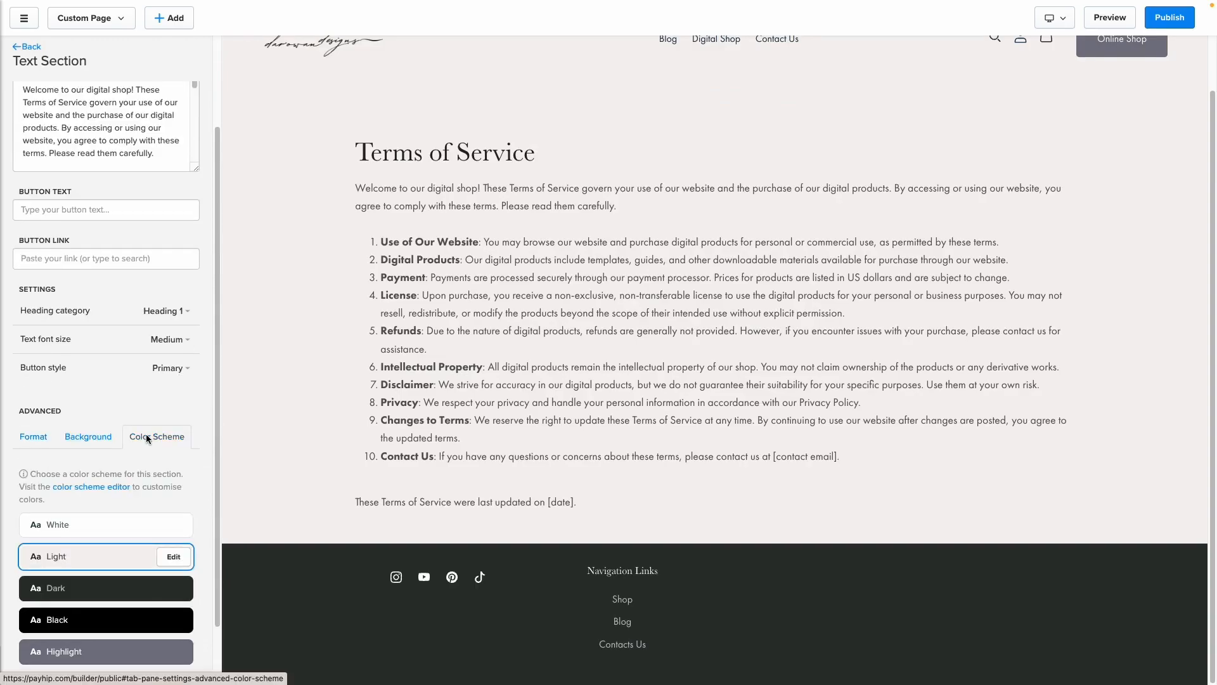
left_click(104, 525)
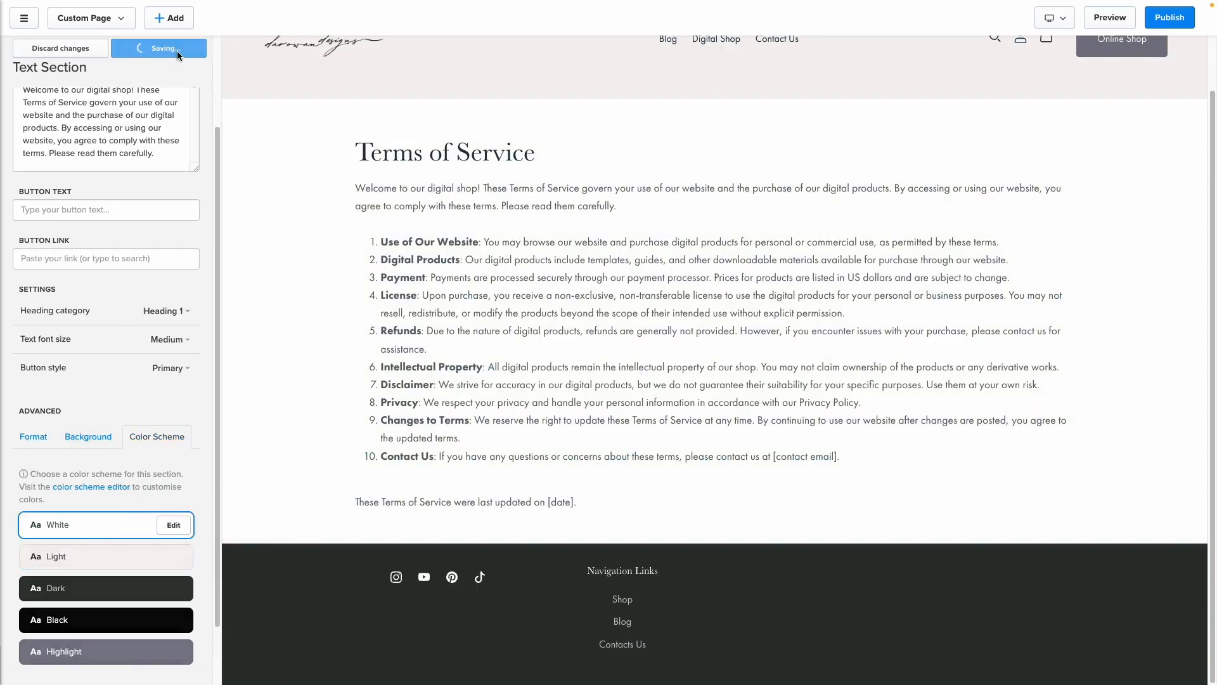
left_click(170, 49)
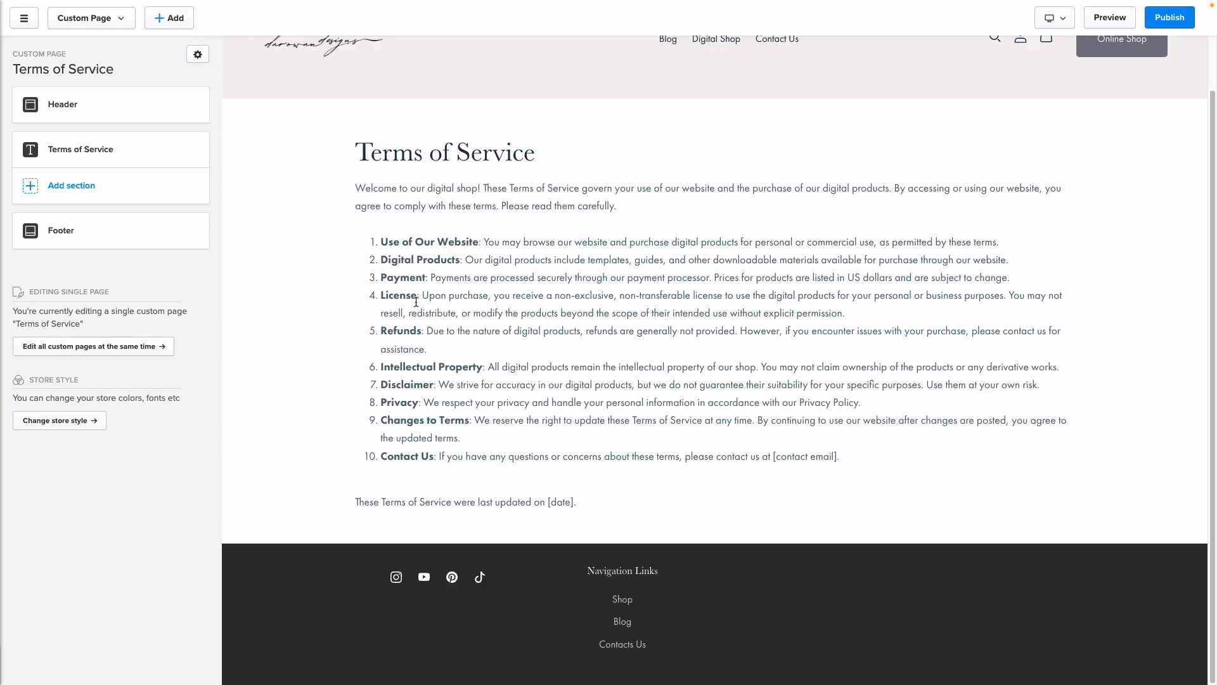
- Shorten the Terms of Service page's URL ending to "terms" in the page settings and save, leaving the page visible
left_click(199, 60)
left_click(170, 77)
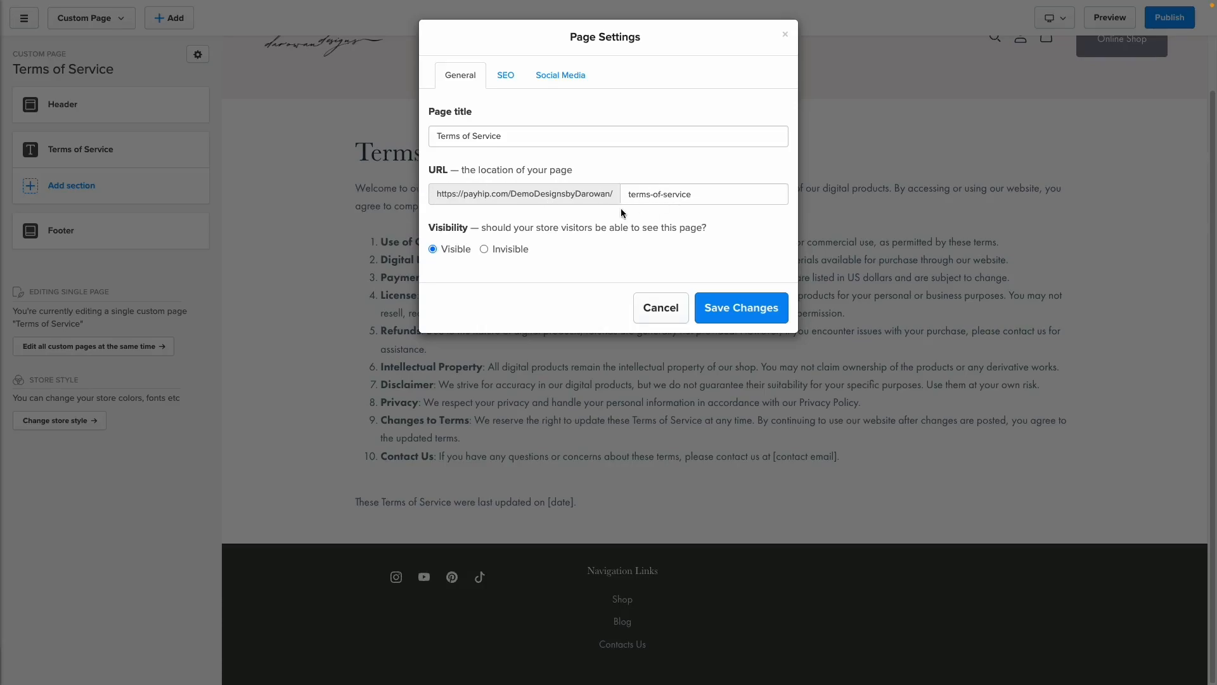
left_click_drag(433, 194, 619, 201)
left_click_drag(721, 193, 653, 192)
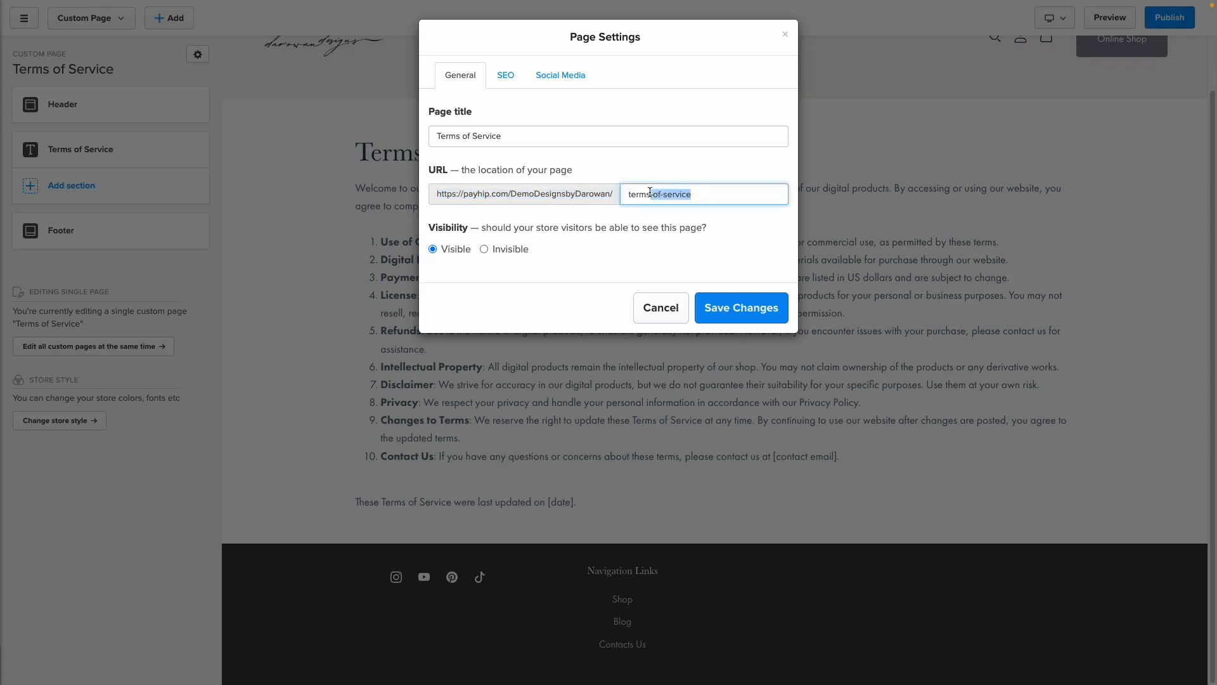
key("BackSpace")
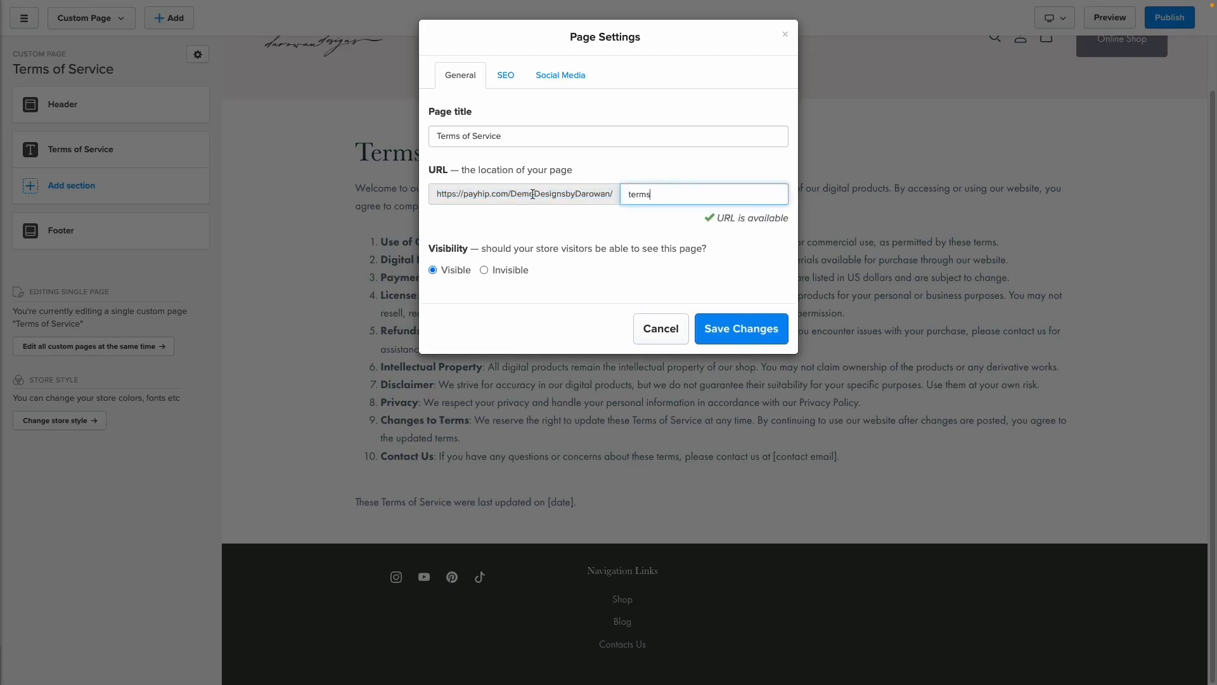
left_click(473, 283)
left_click(752, 332)
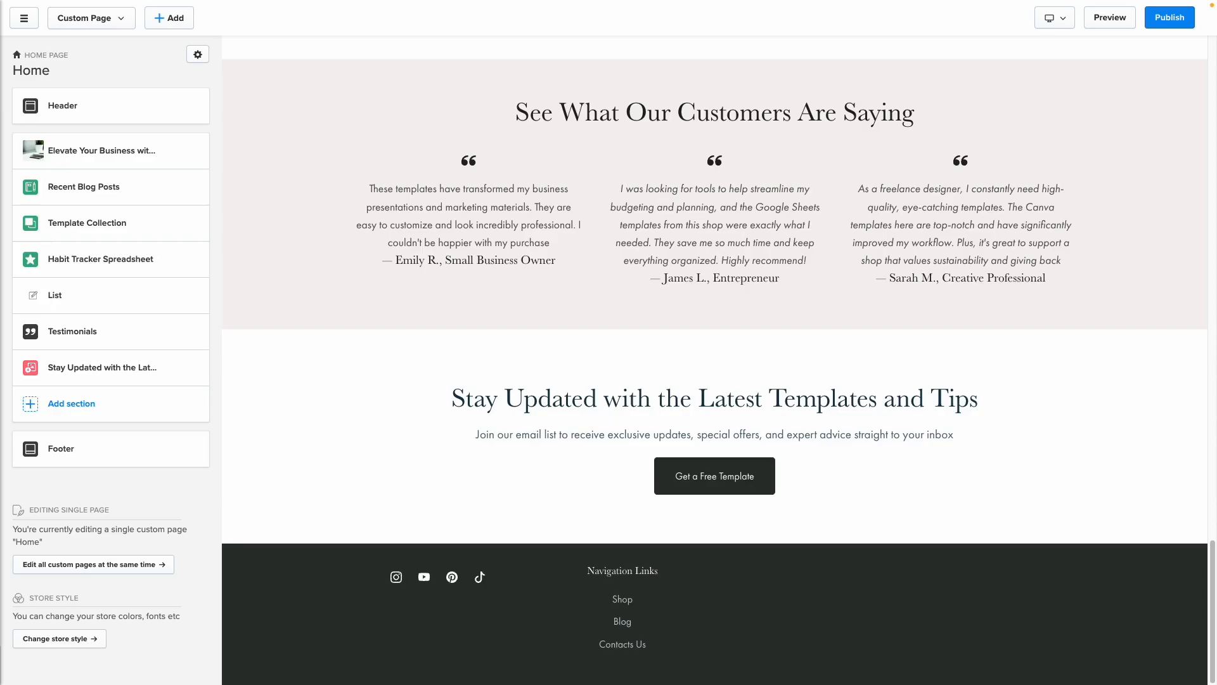
- Add a second Navigation Links column to the footer, titled "Customer Support" with Center text alignment
left_click(75, 449)
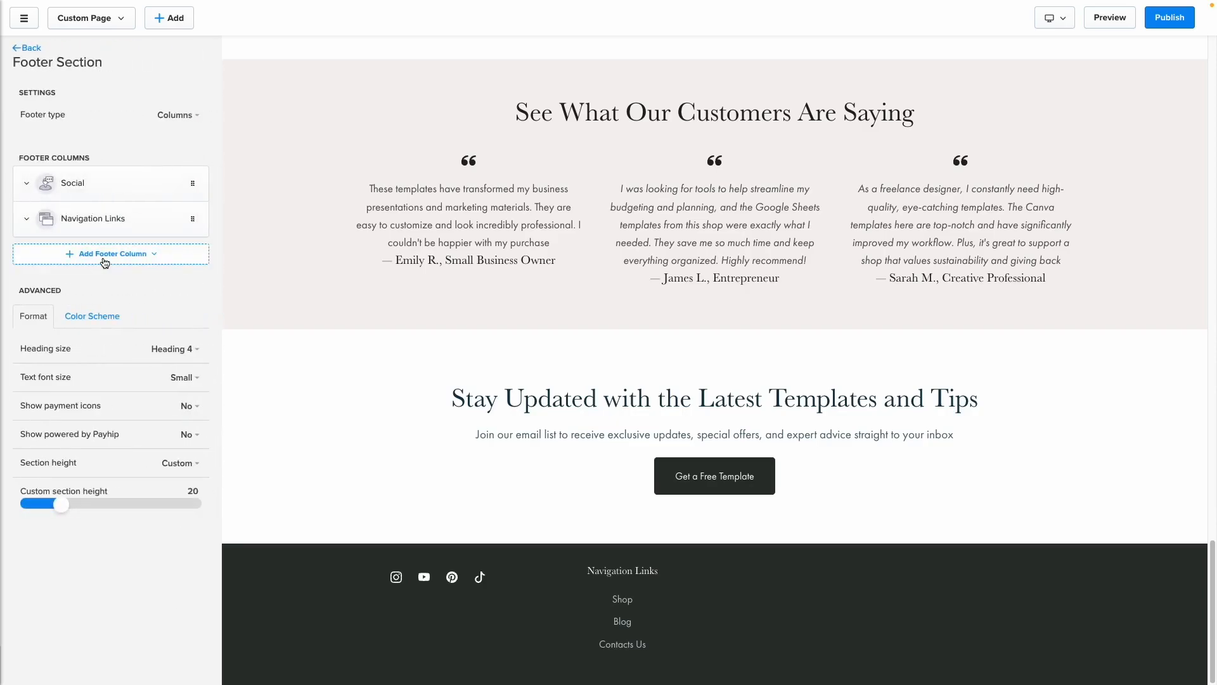
left_click(105, 254)
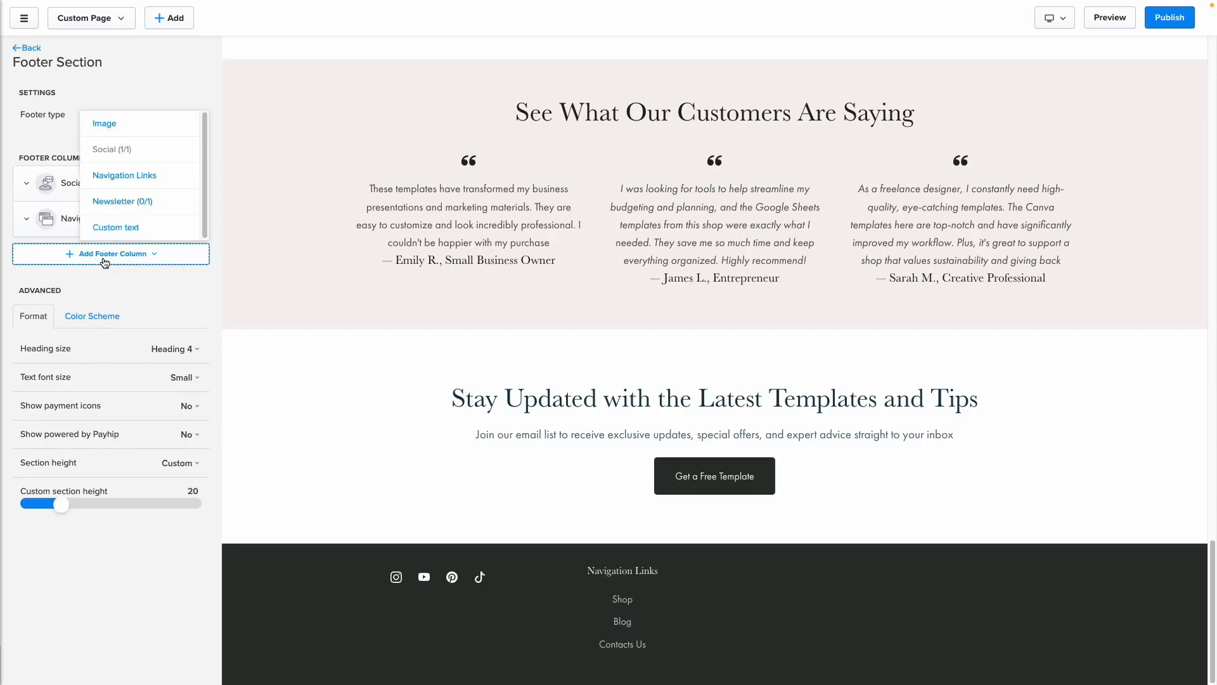
left_click(102, 173)
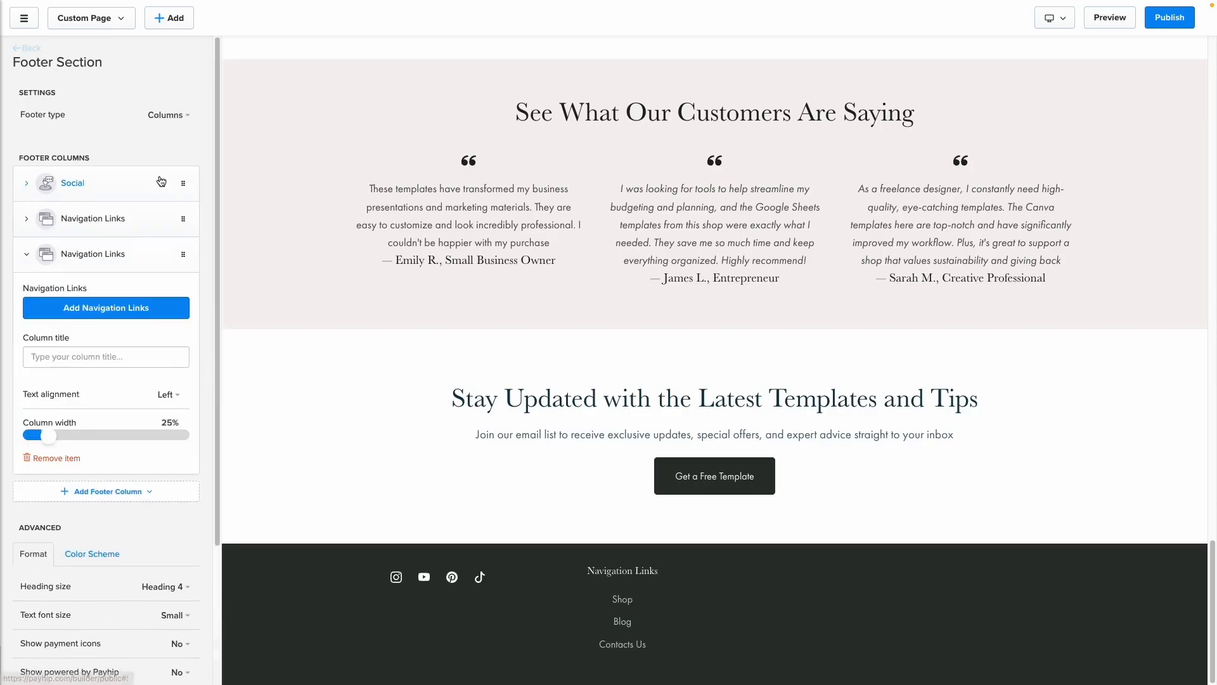
left_click(65, 364)
type("Customer Su")
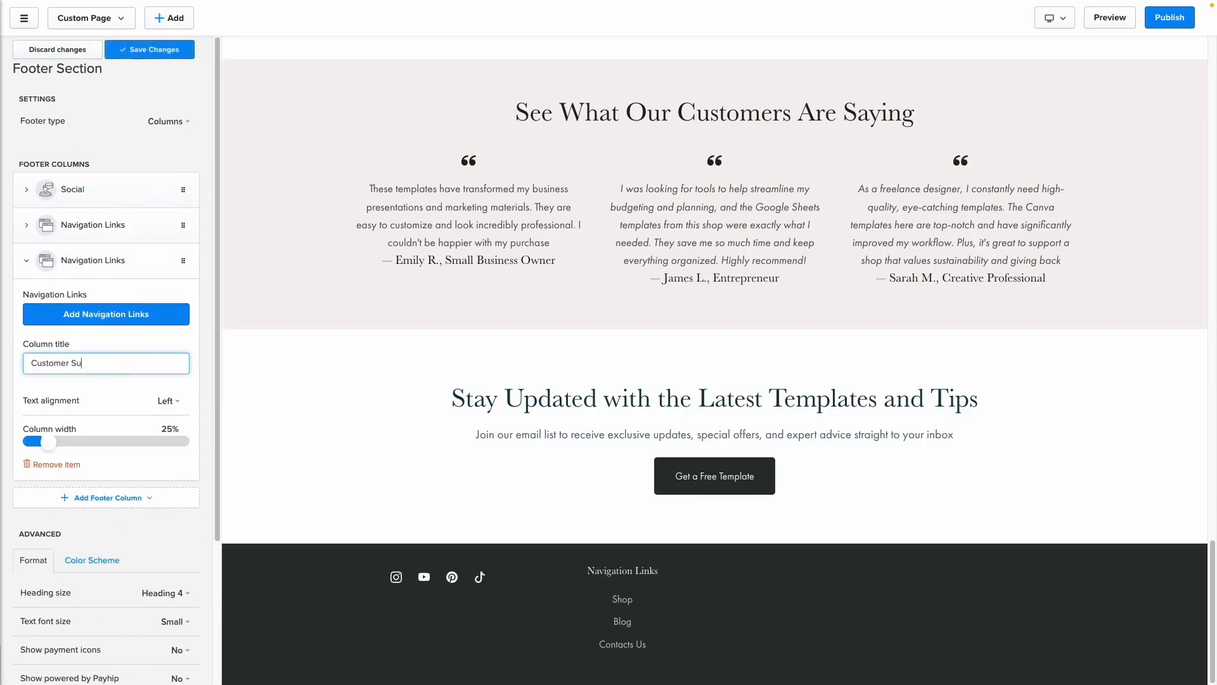
type("pport")
left_click(111, 324)
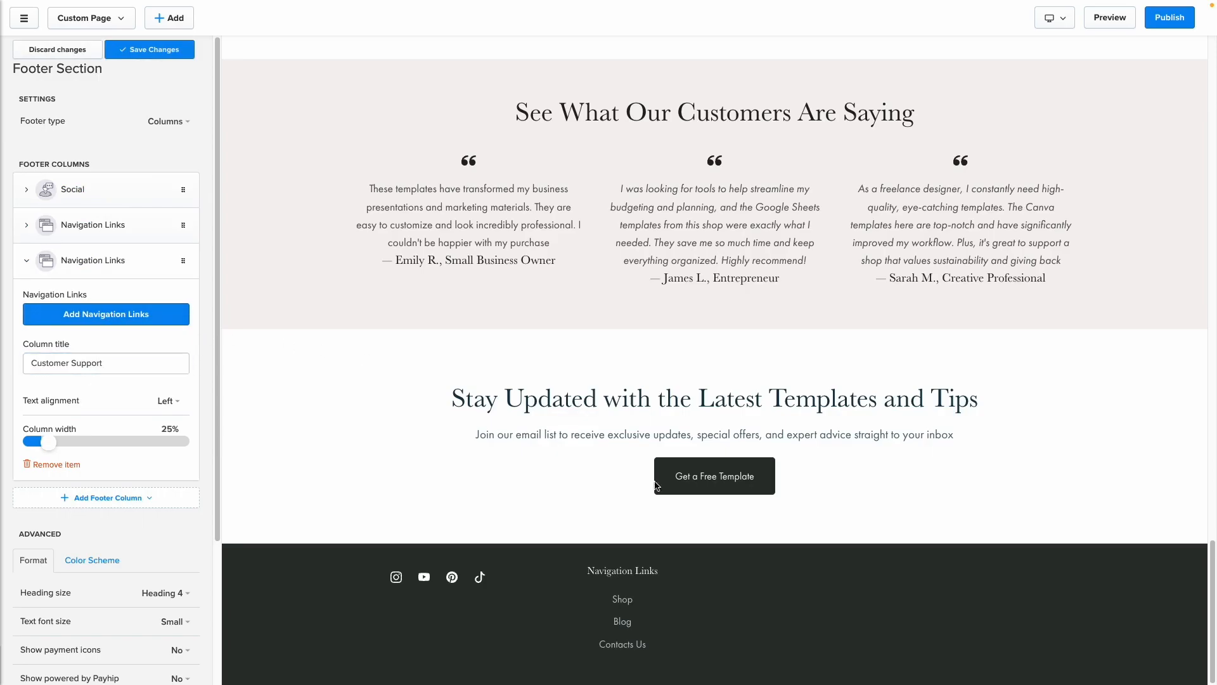
left_click(168, 402)
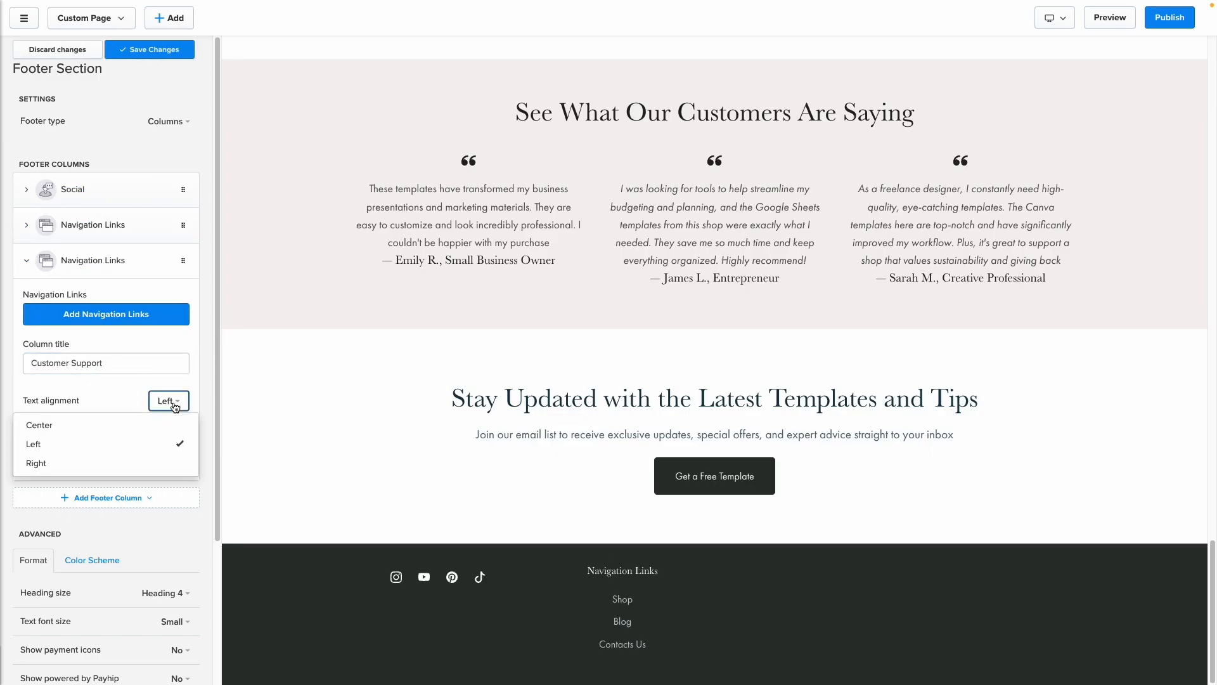
left_click(84, 431)
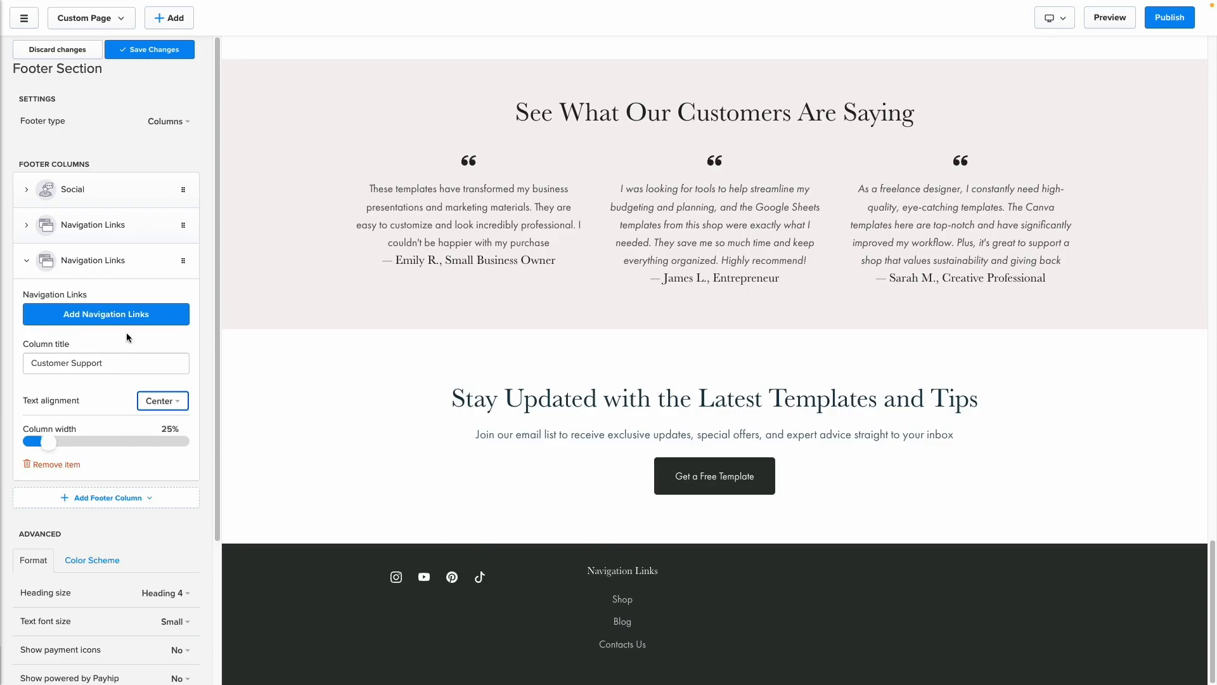
- Add a navigation link named "Terms of Service" to the Customer Support column, pointing to the Terms of Service custom page
left_click(105, 323)
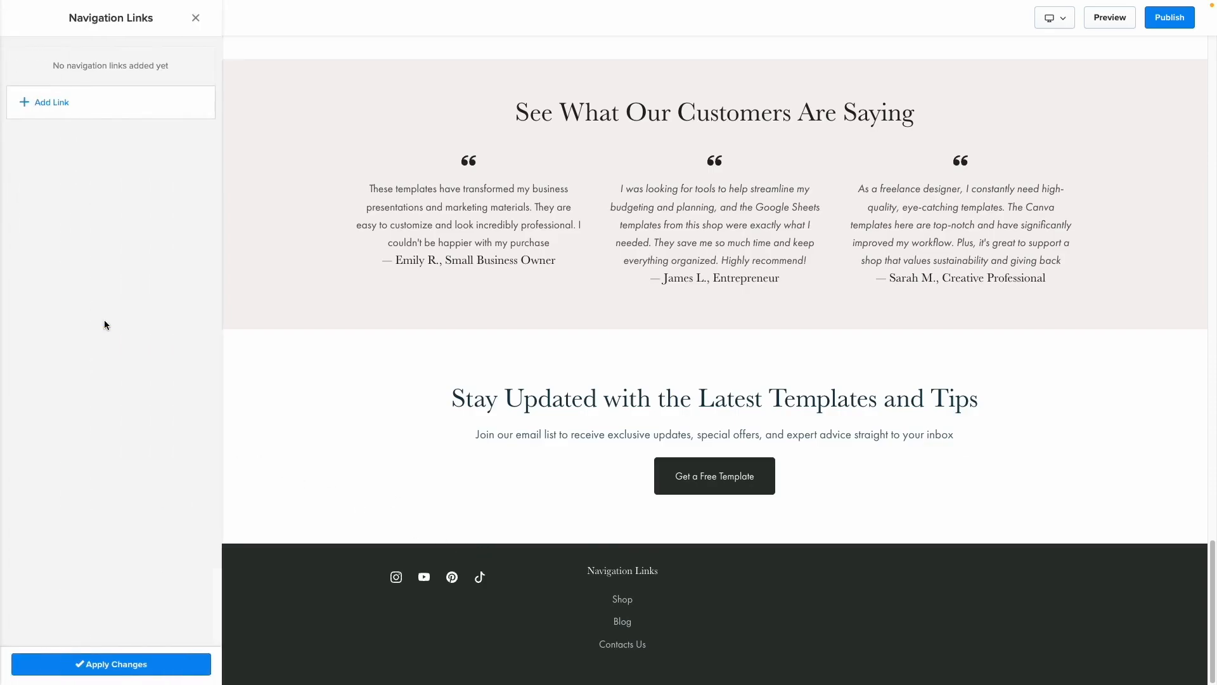
left_click(74, 101)
left_click(503, 98)
type("Terms o")
key("BackSpace")
type("ms of Service")
left_click(495, 142)
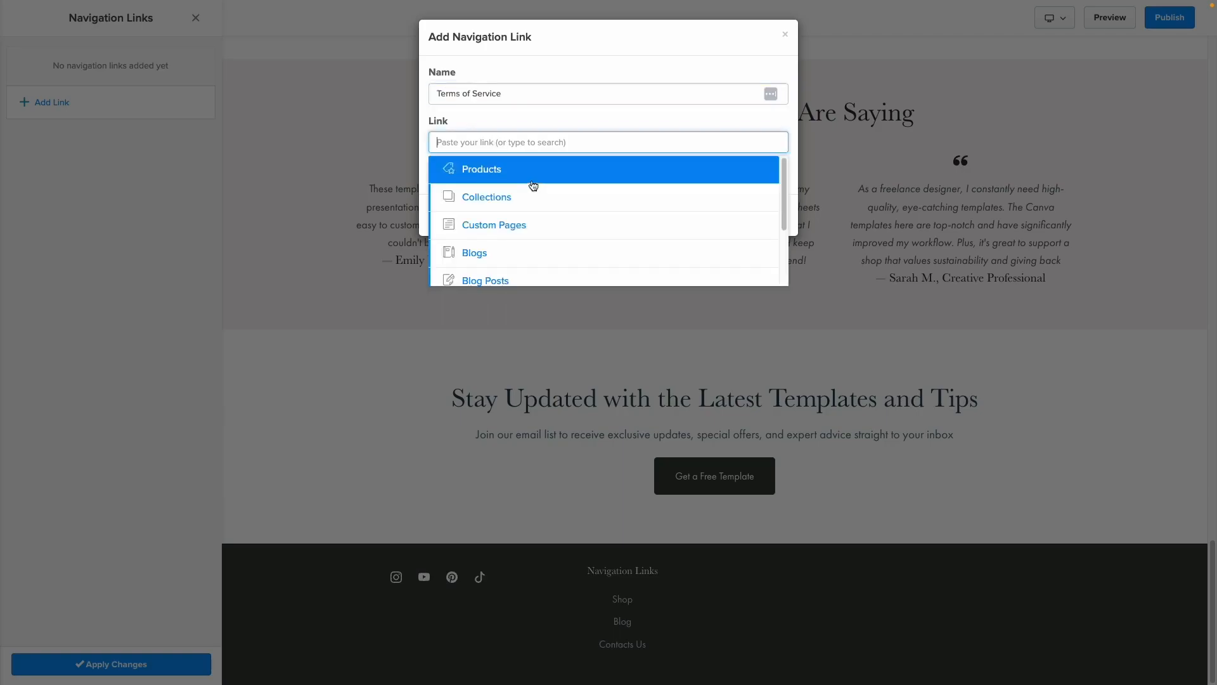
scroll(536, 189, "down", 3)
scroll(535, 222, "up", 3)
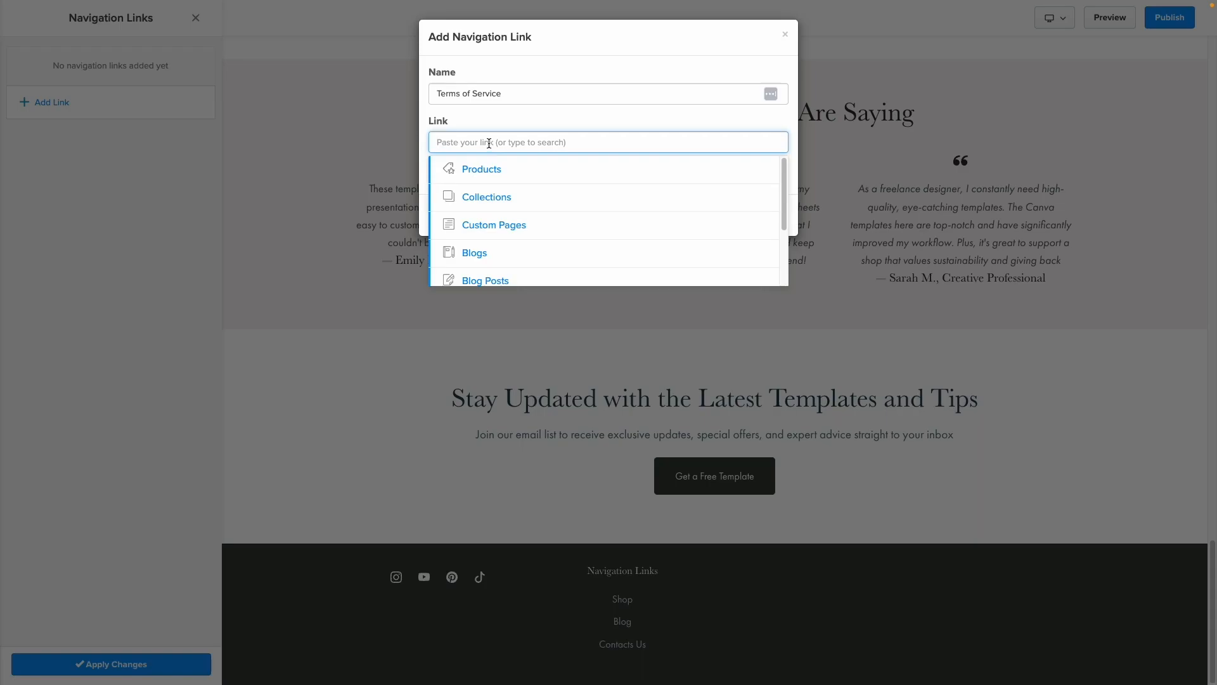
type("terms")
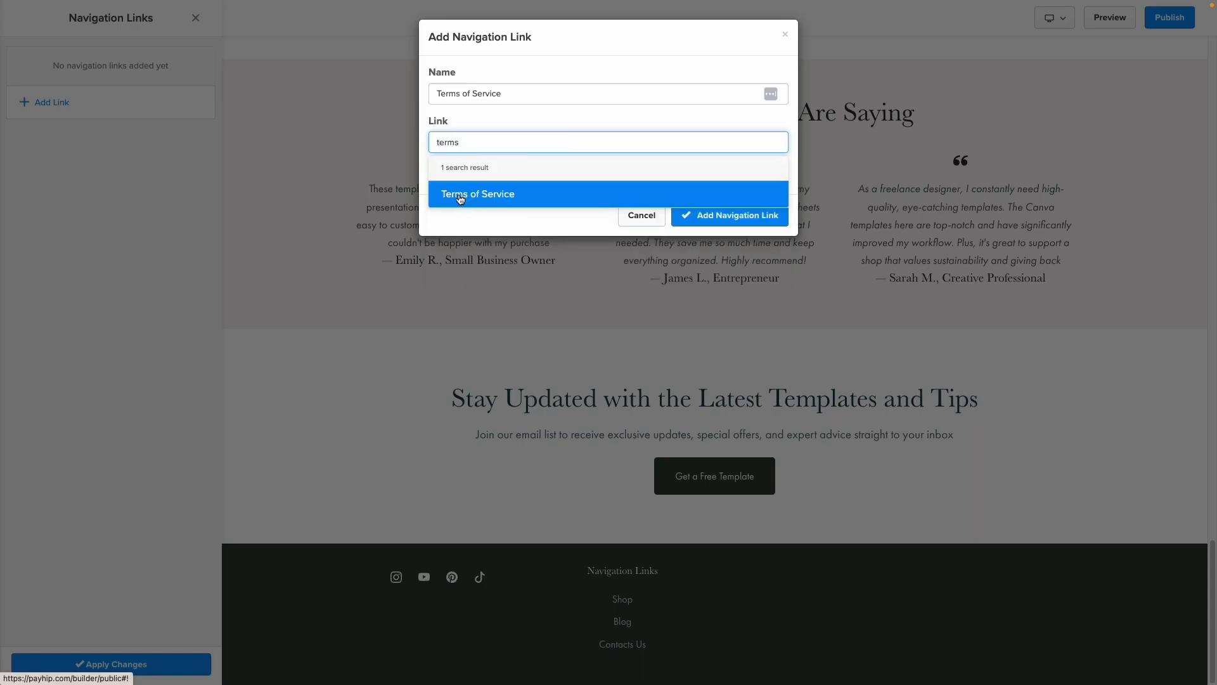
left_click(460, 196)
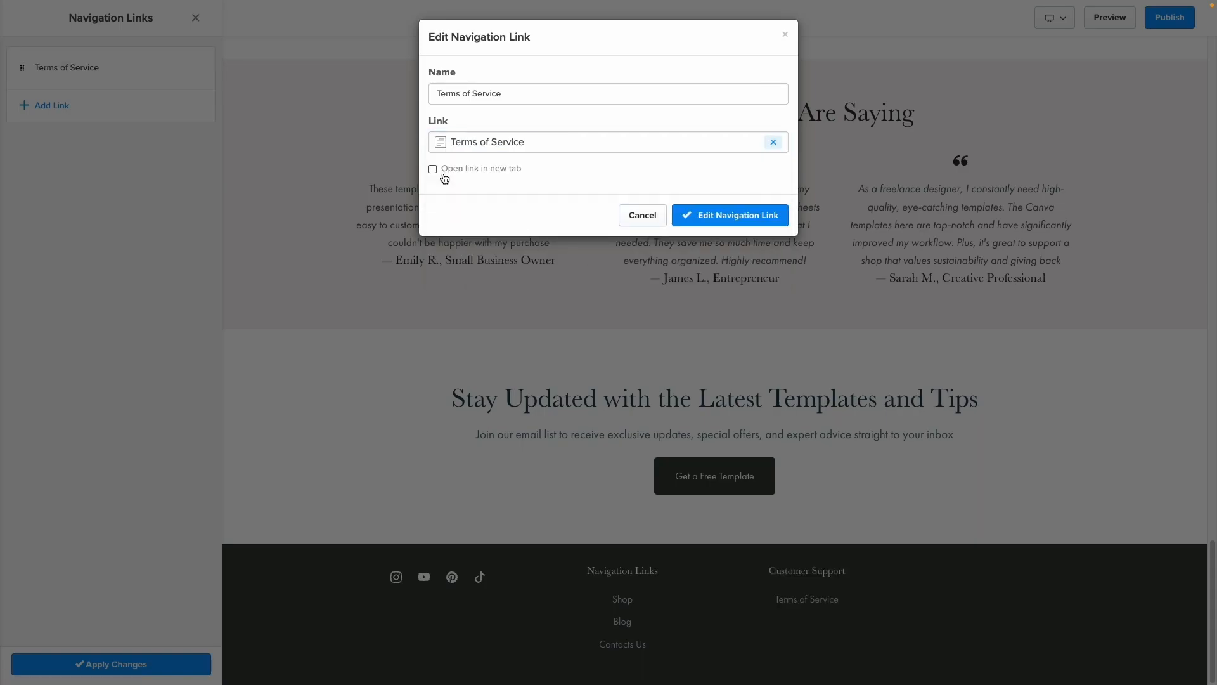
- Try the open-in-new-tab option on the Terms of Service link, switch it back off and confirm the link
left_click(432, 169)
left_click(432, 170)
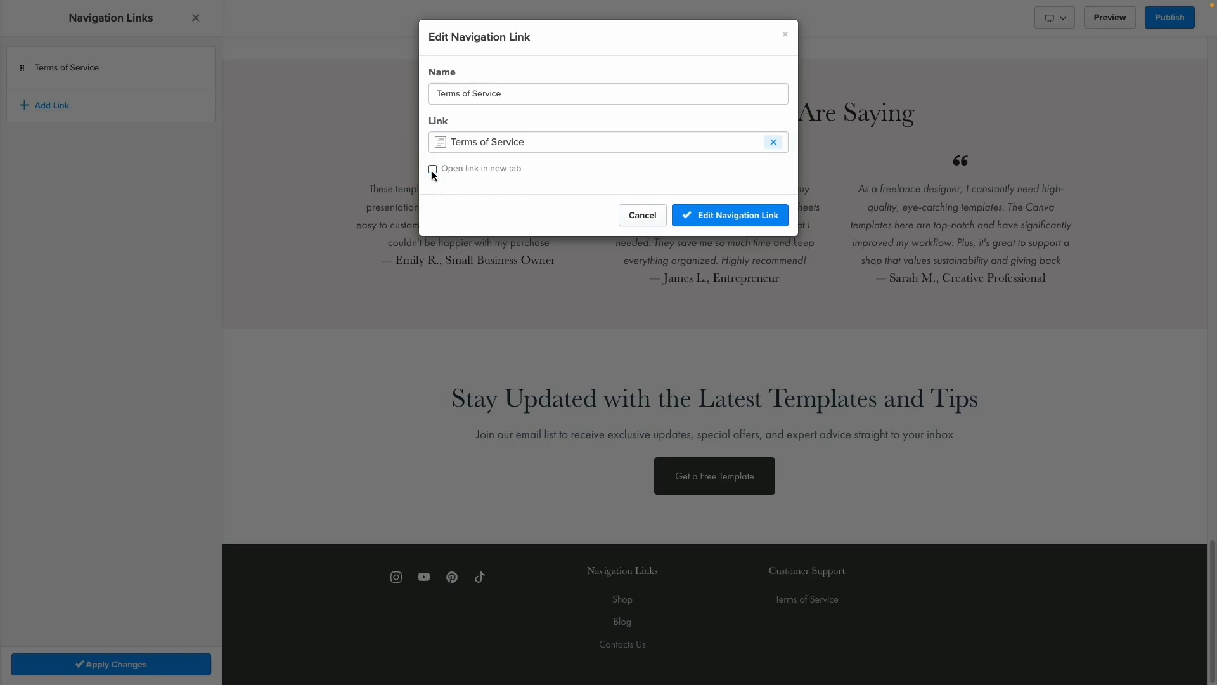
left_click(711, 219)
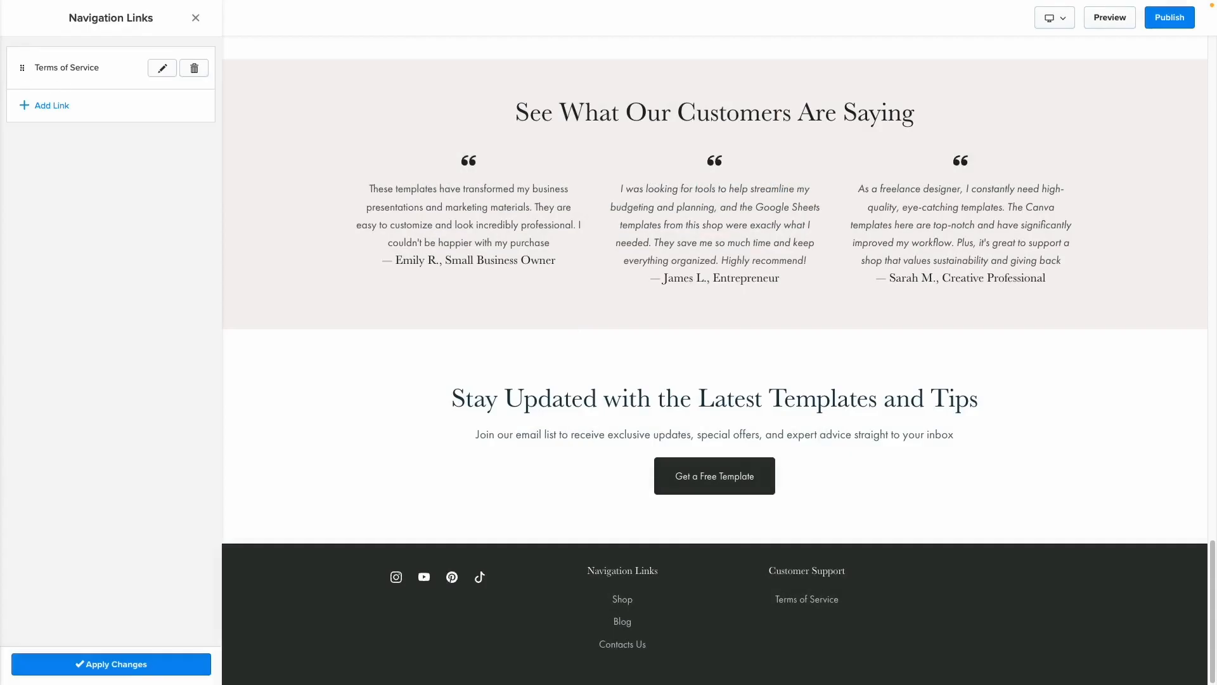
- Apply and save the footer link changes, and test the Customer Support column's Terms of Service link in the store preview
left_click(98, 666)
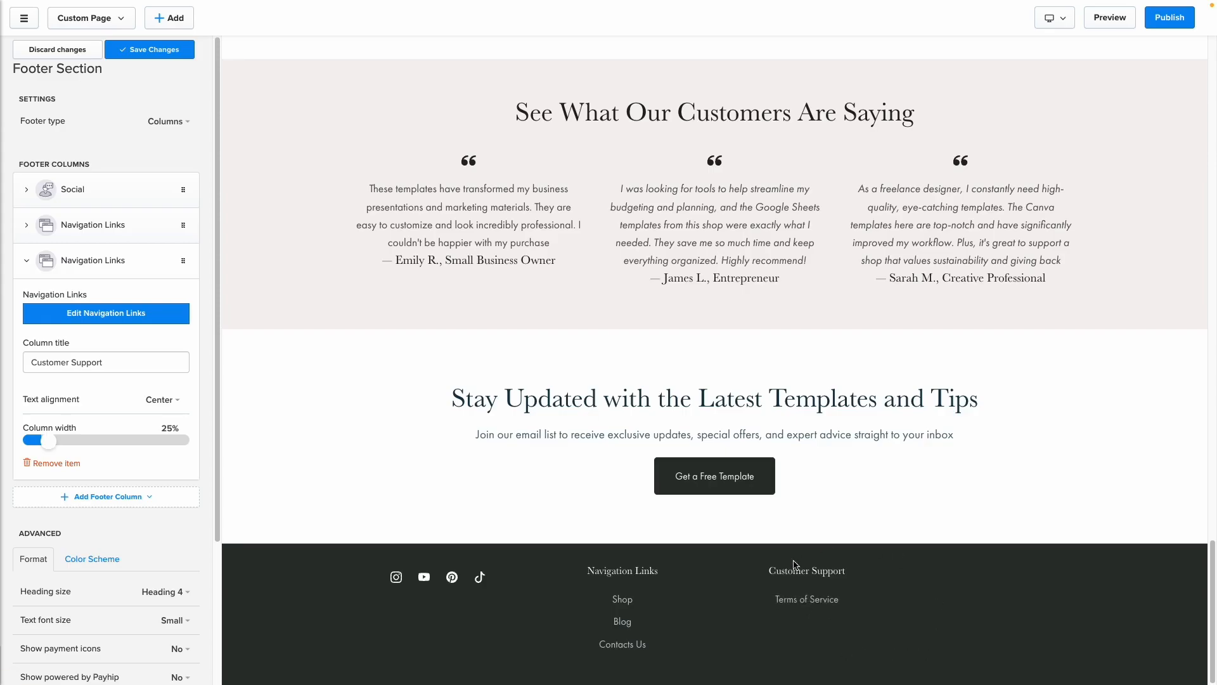
left_click(151, 43)
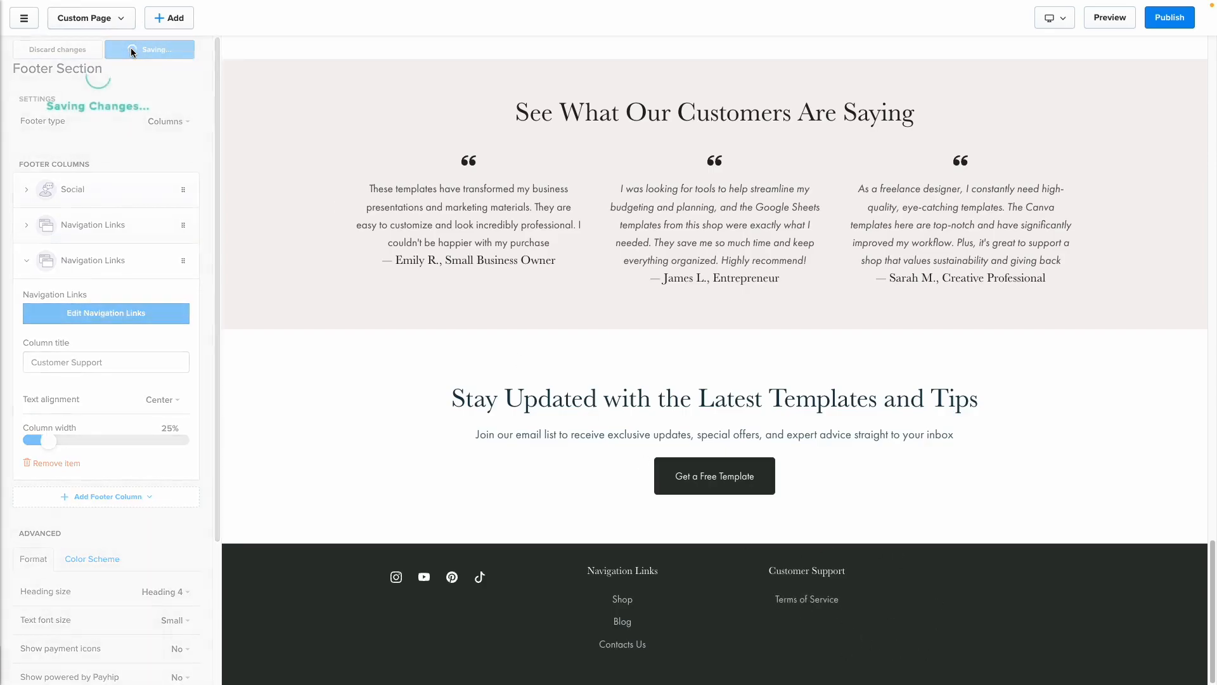
left_click(1098, 16)
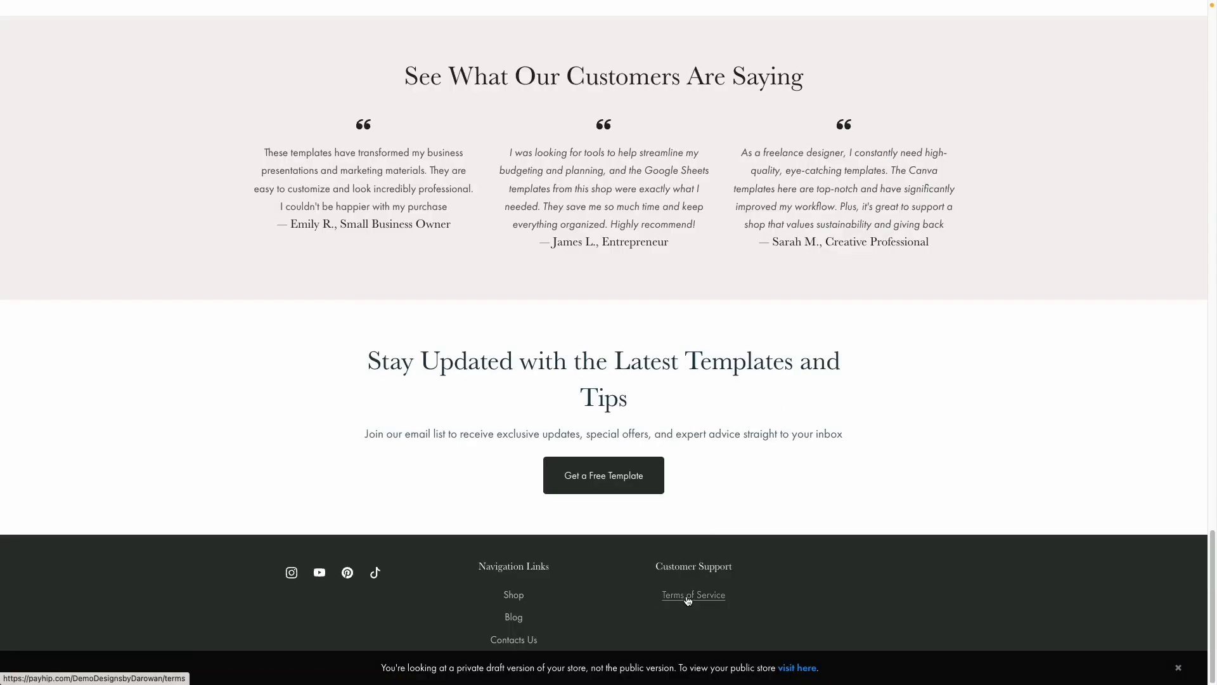
left_click(688, 596)
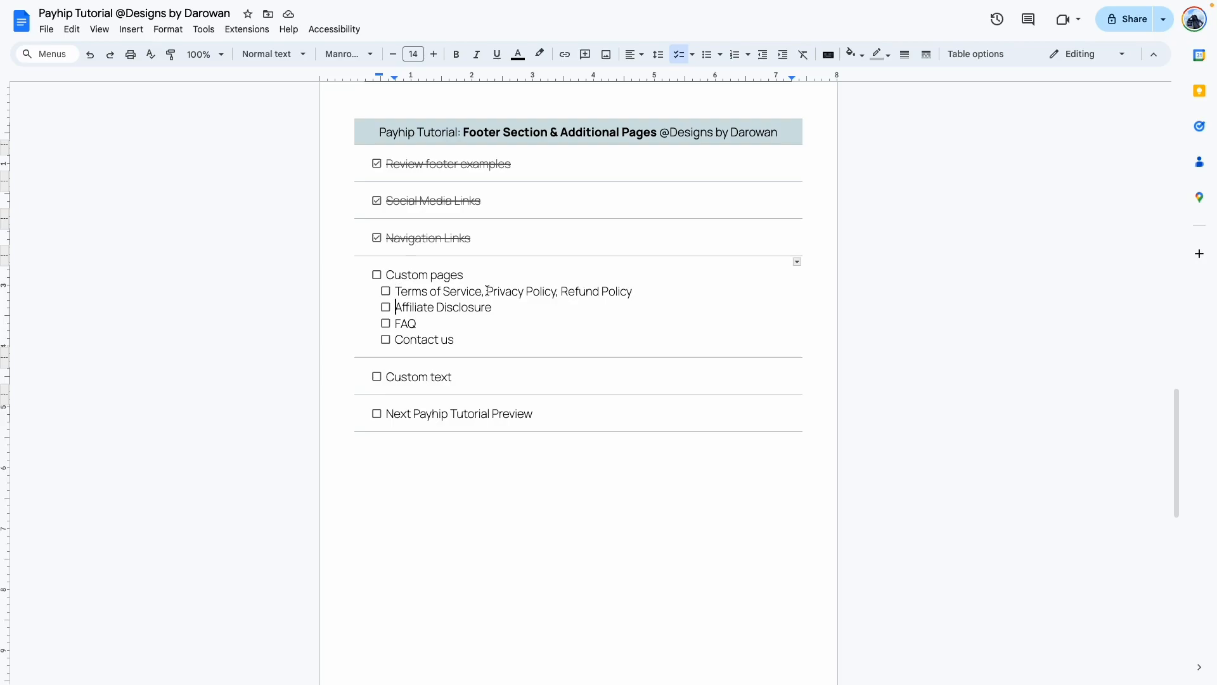
- Check off the Terms of Service item in the Google Docs checklist, and open the full affiliate disclosure linked on the example Resources page
left_click(386, 292)
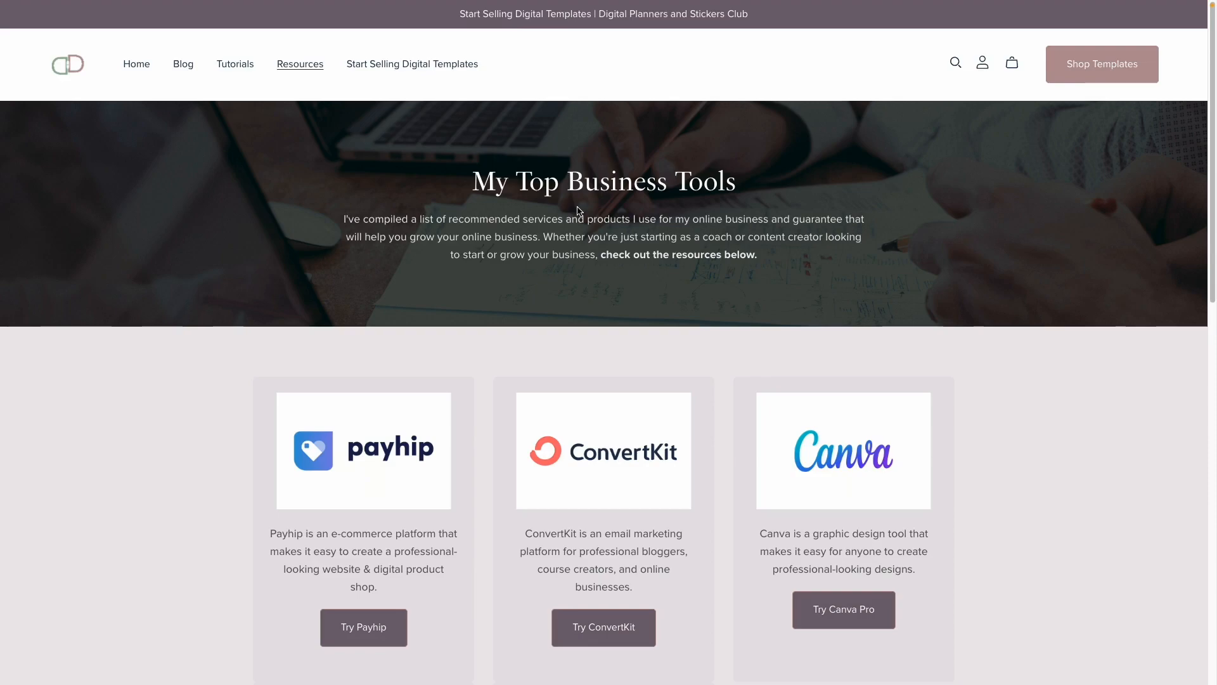
scroll(594, 243, "down", 2)
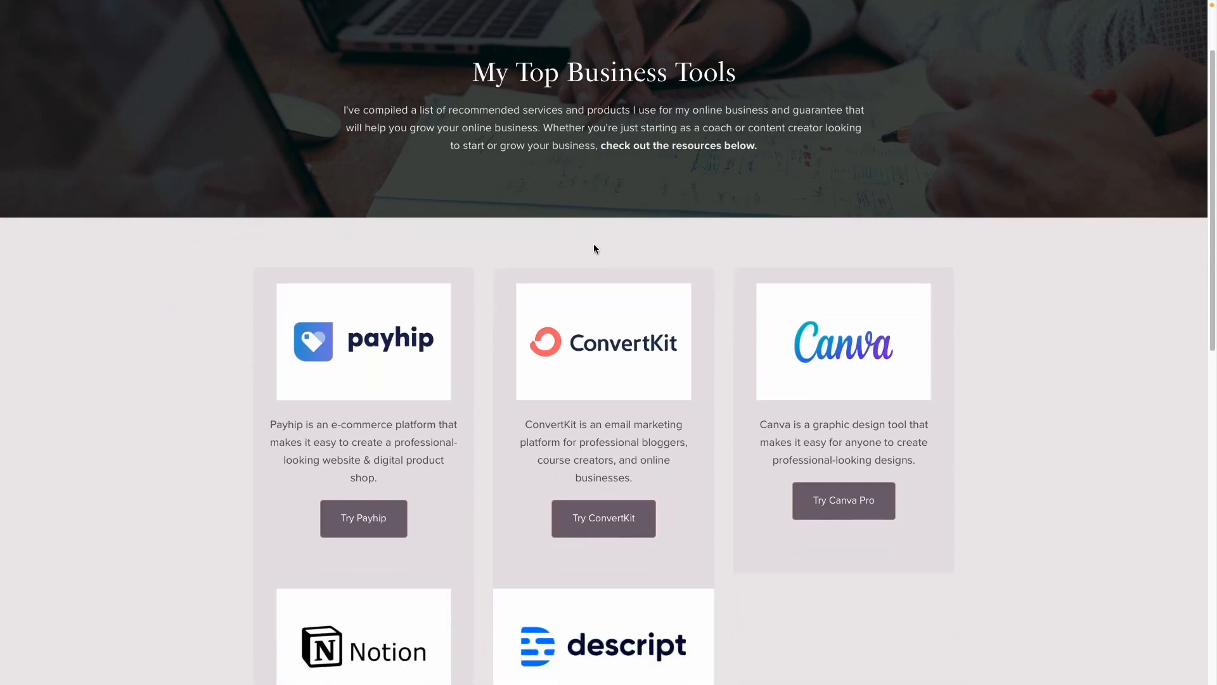
scroll(595, 248, "down", 10)
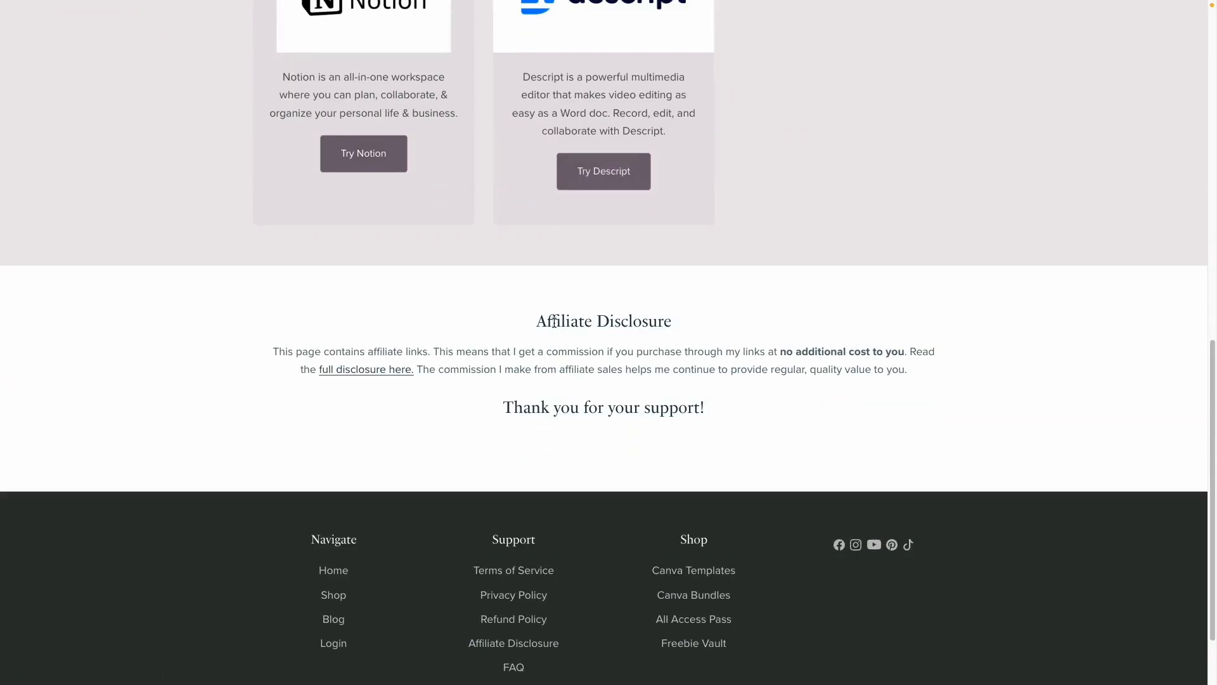
left_click(360, 376)
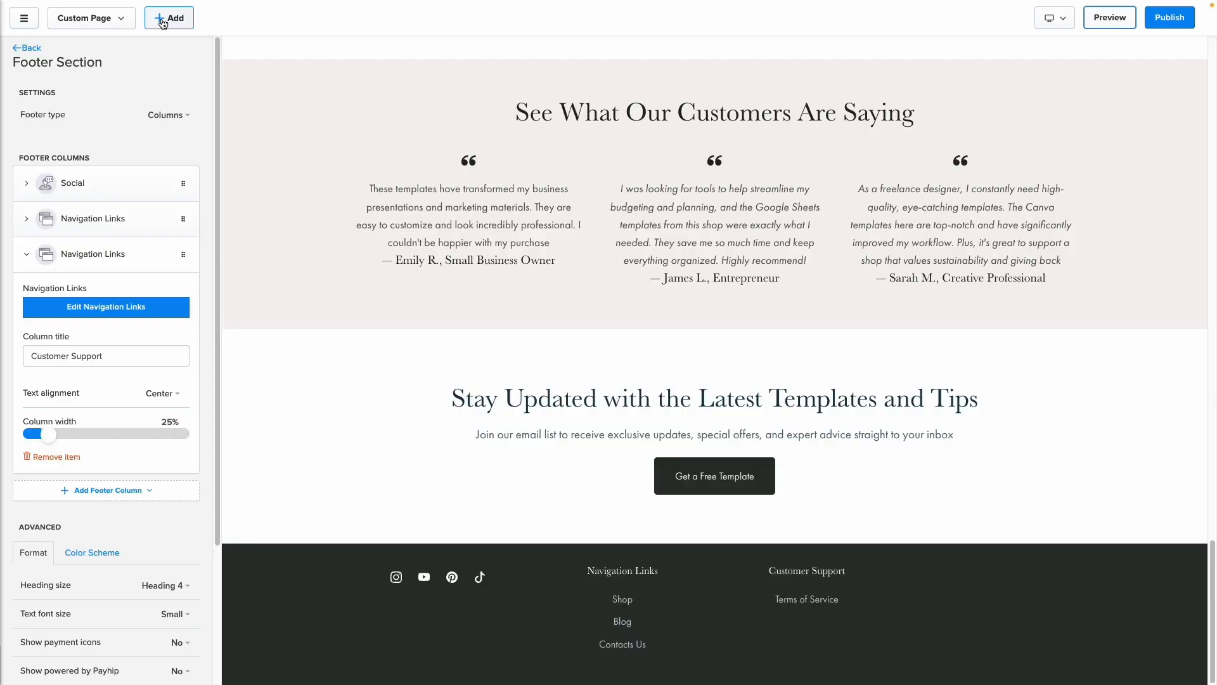
- In the Payhip builder, add a custom page titled "Affiliate Disclosure" with a first-layout Text section headed "Affiliate Disclosure"
left_click(162, 19)
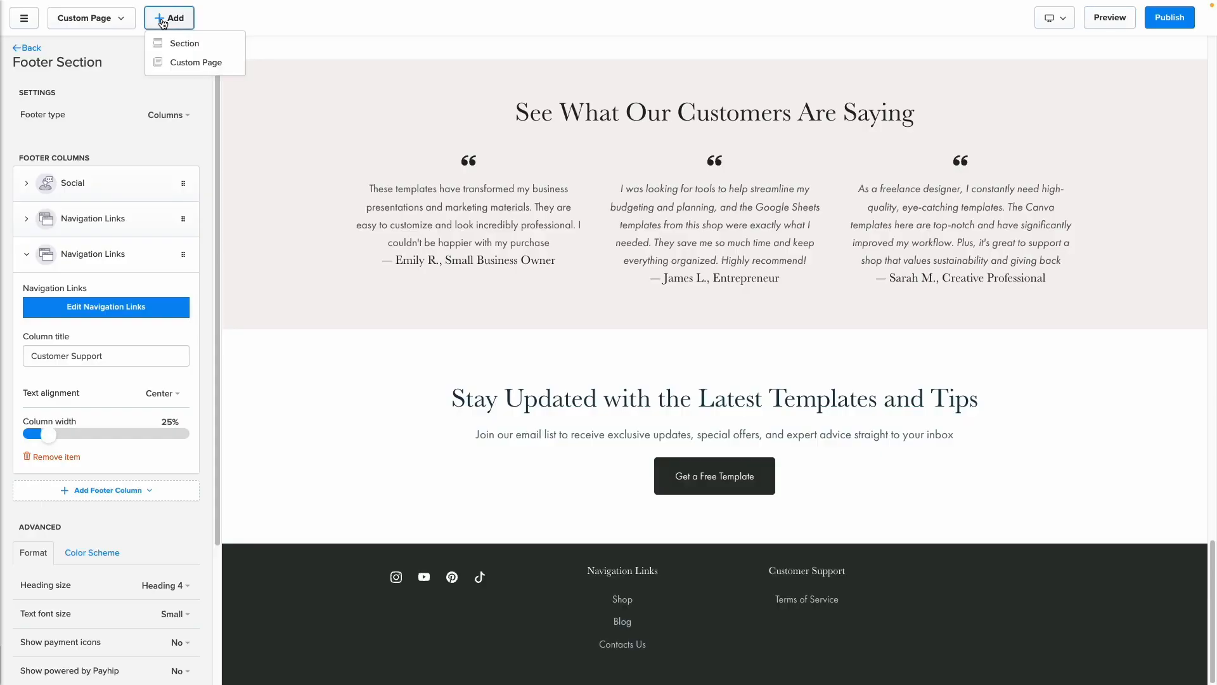
left_click(194, 60)
left_click(513, 98)
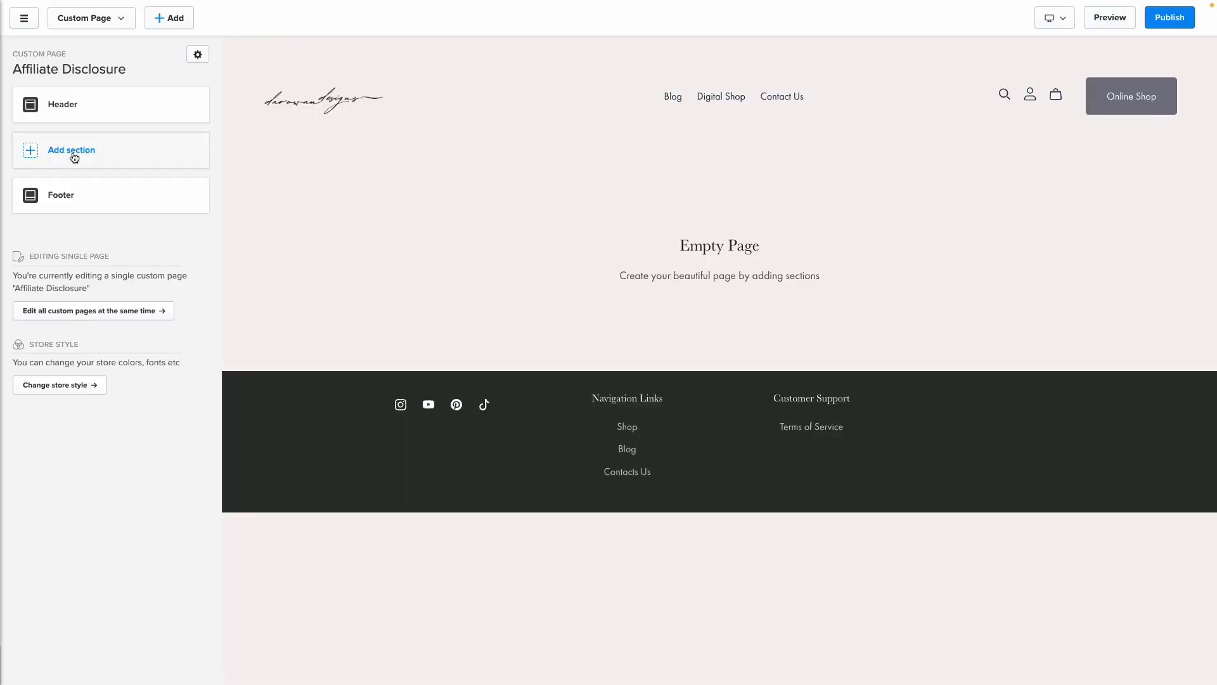
left_click(73, 157)
left_click(337, 257)
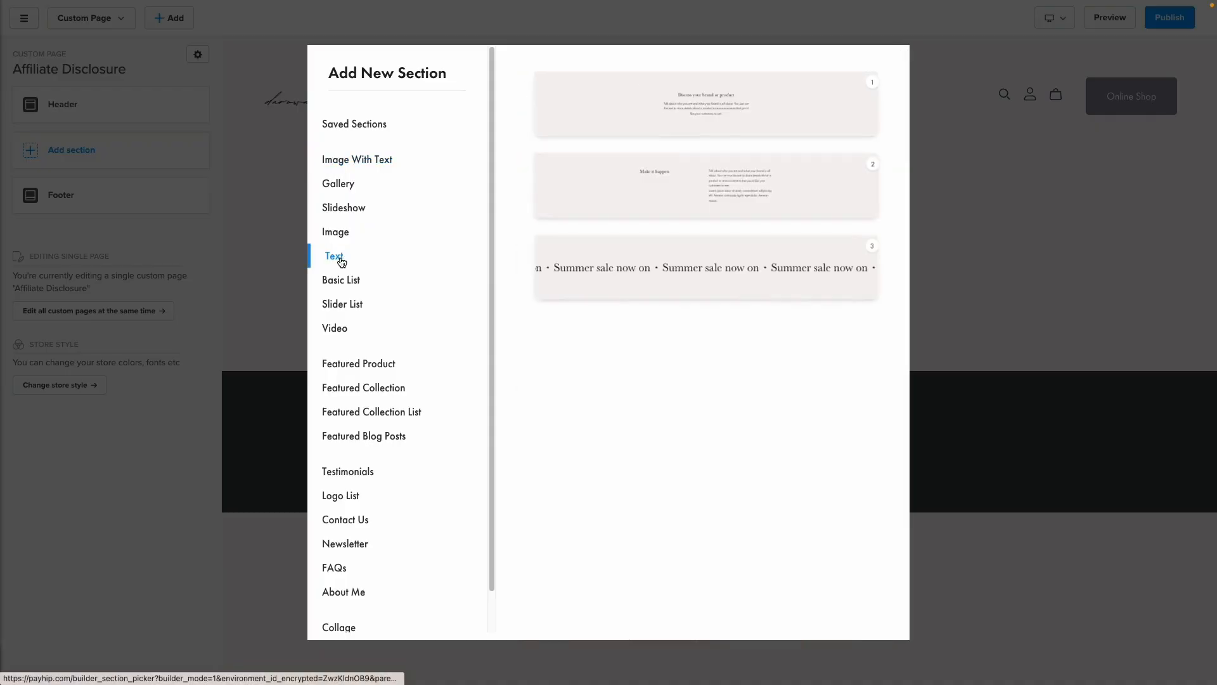
left_click(673, 102)
triple_click(61, 117)
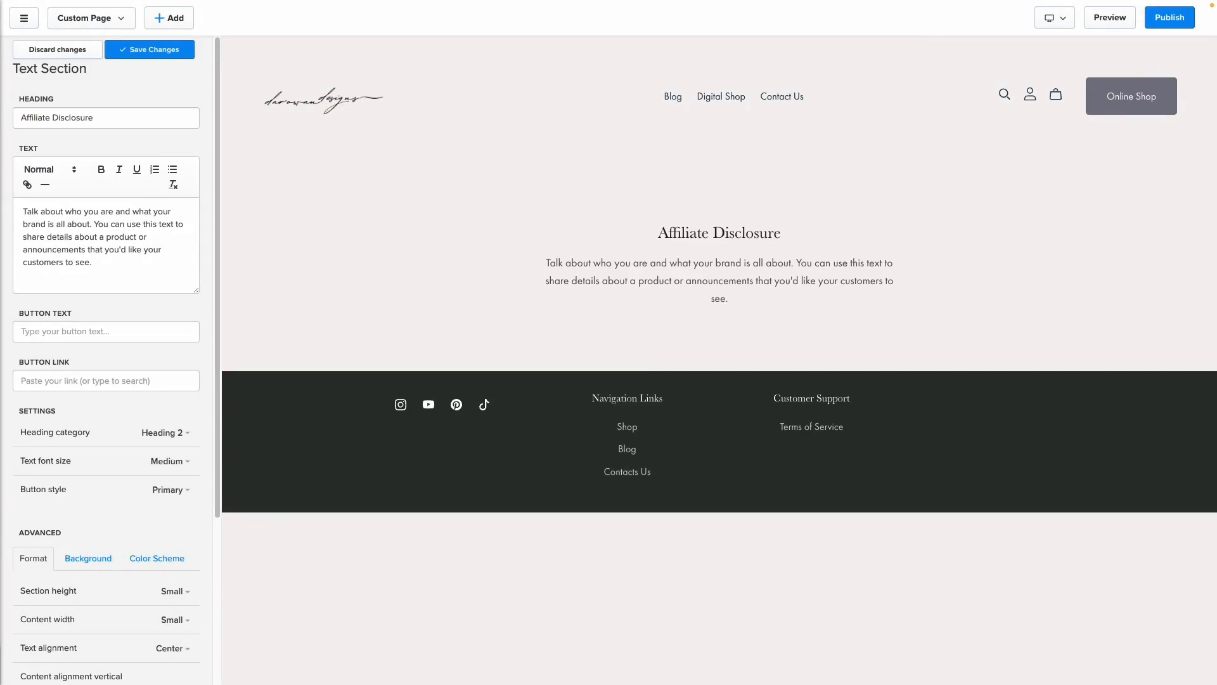
- Replace the section's placeholder text with the copied affiliate disclosure, spacing off the closing line and dating it "June 14th 2024"
left_click_drag(35, 211, 167, 262)
key("ctrl+v")
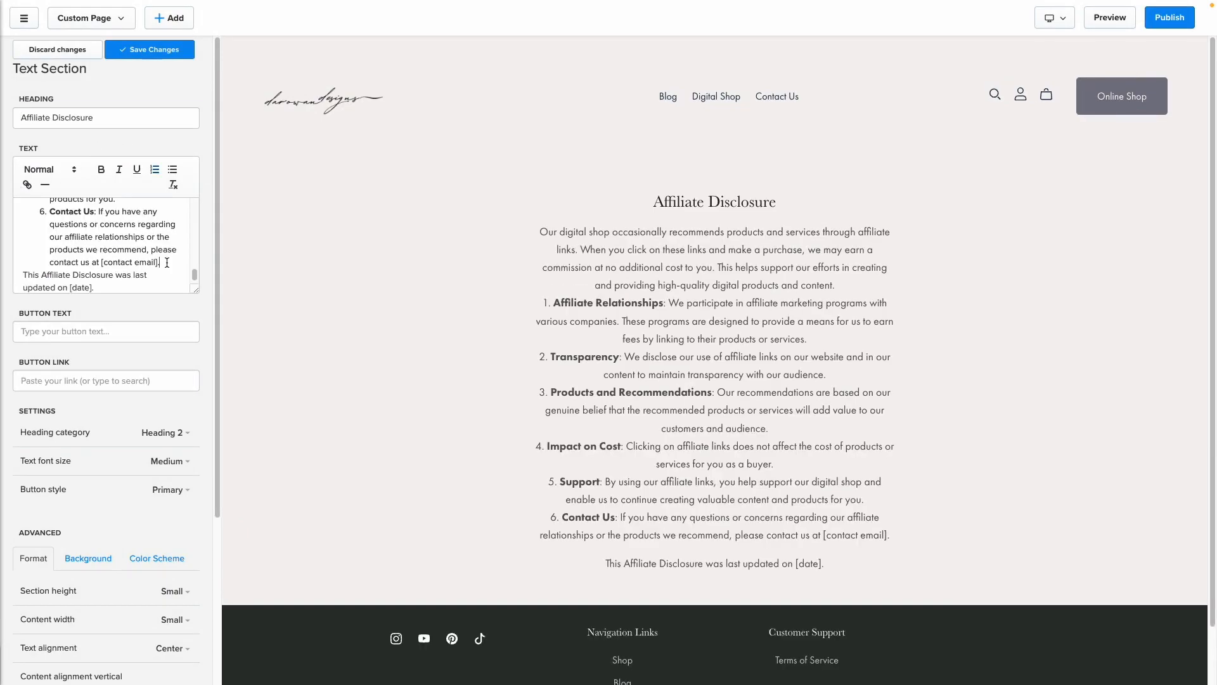
left_click(166, 262)
key("Return")
key("Return")
left_click_drag(94, 279, 69, 280)
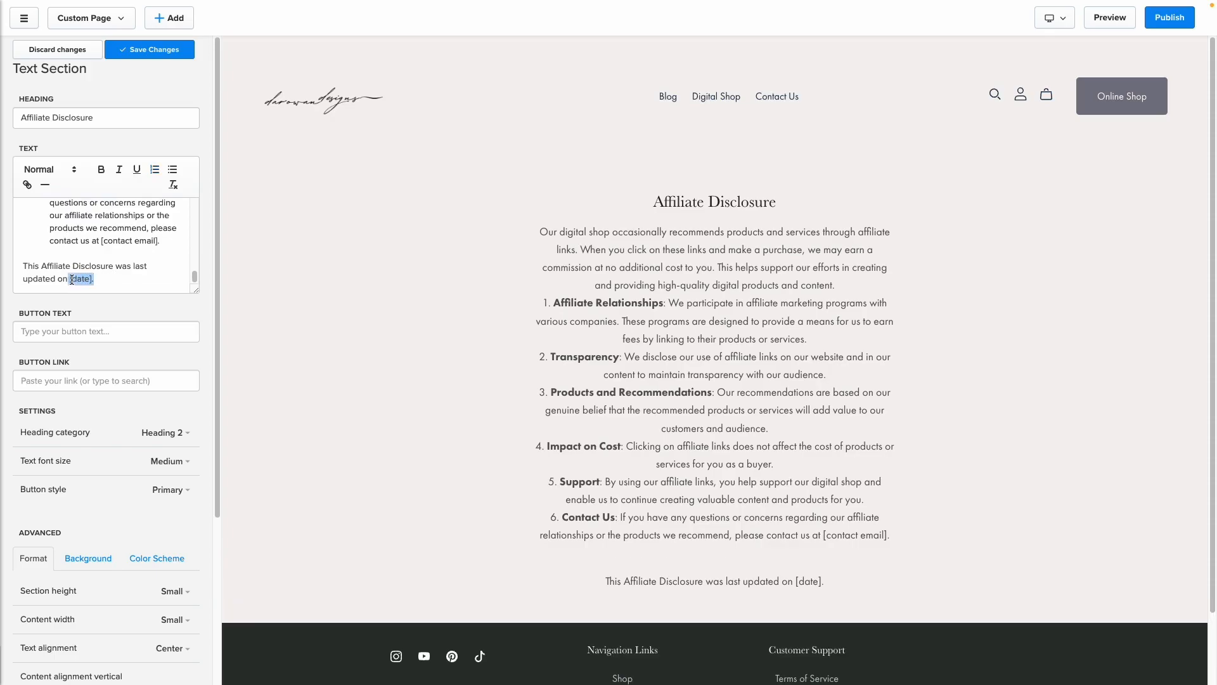
type("June 14th 2024")
- Format the disclosure section with Heading 1, Small text, left alignment, wider content and the White color scheme, and save it
left_click(167, 426)
left_click(168, 454)
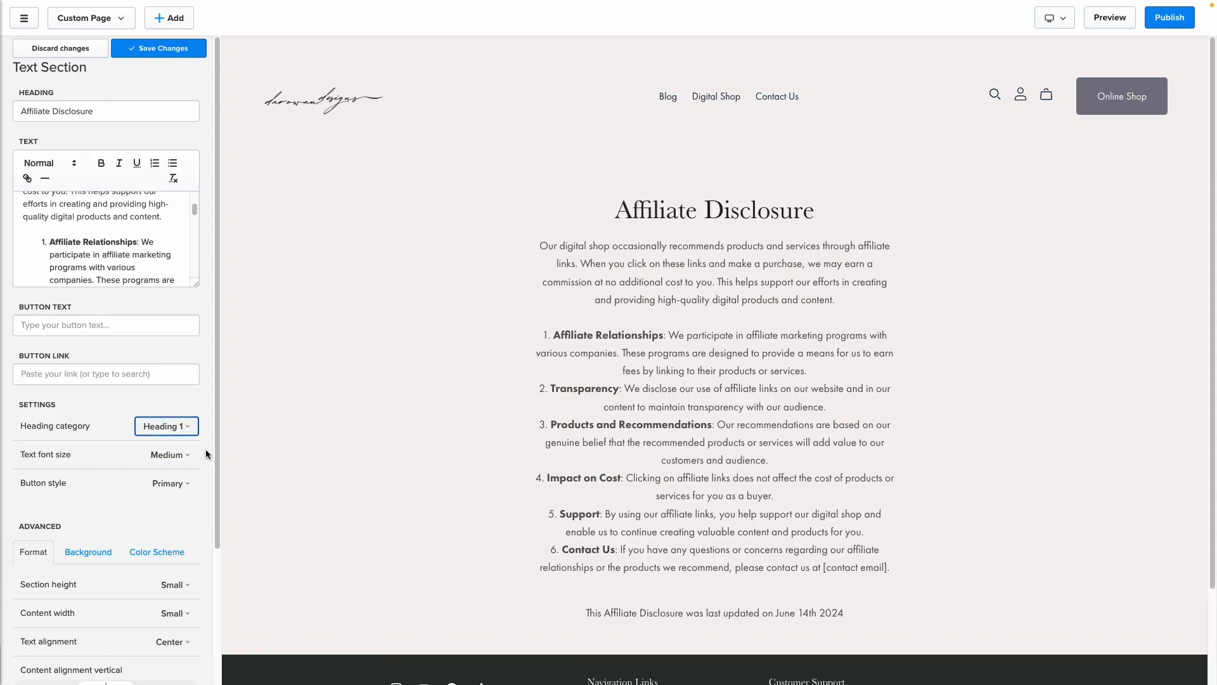
left_click(189, 455)
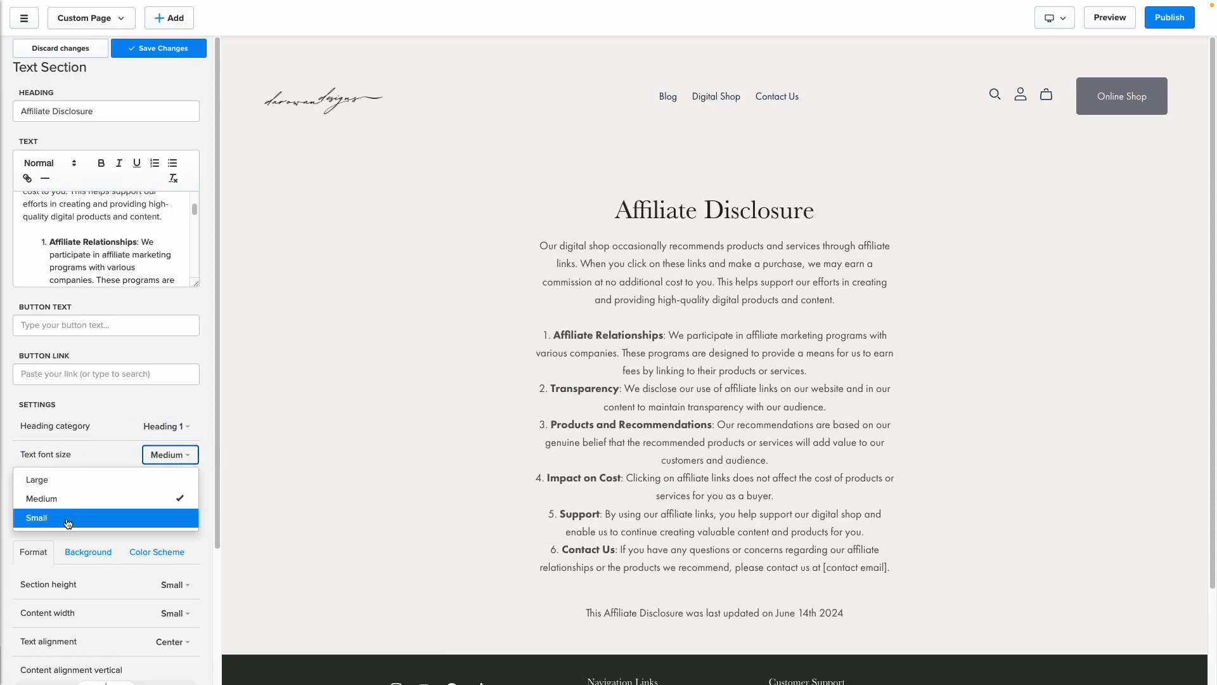
left_click(114, 516)
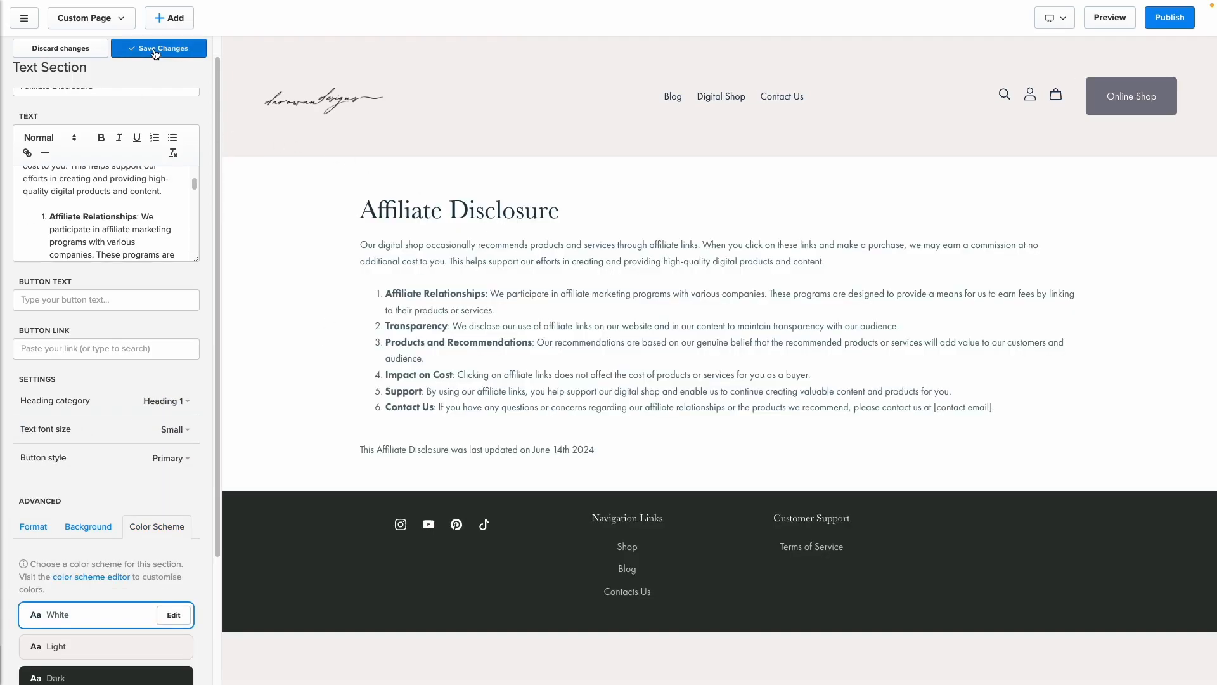
left_click(155, 51)
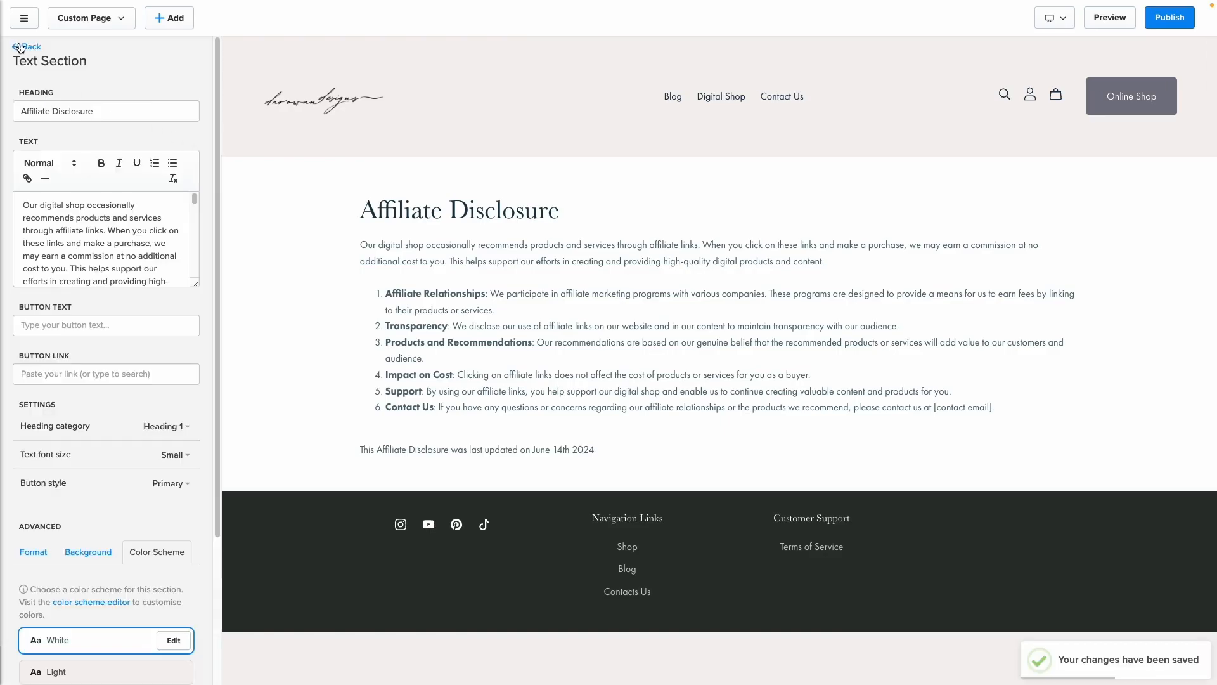
- Shorten the Affiliate Disclosure page's URL ending to "affiliate" in the page settings and save
left_click(19, 47)
left_click(197, 54)
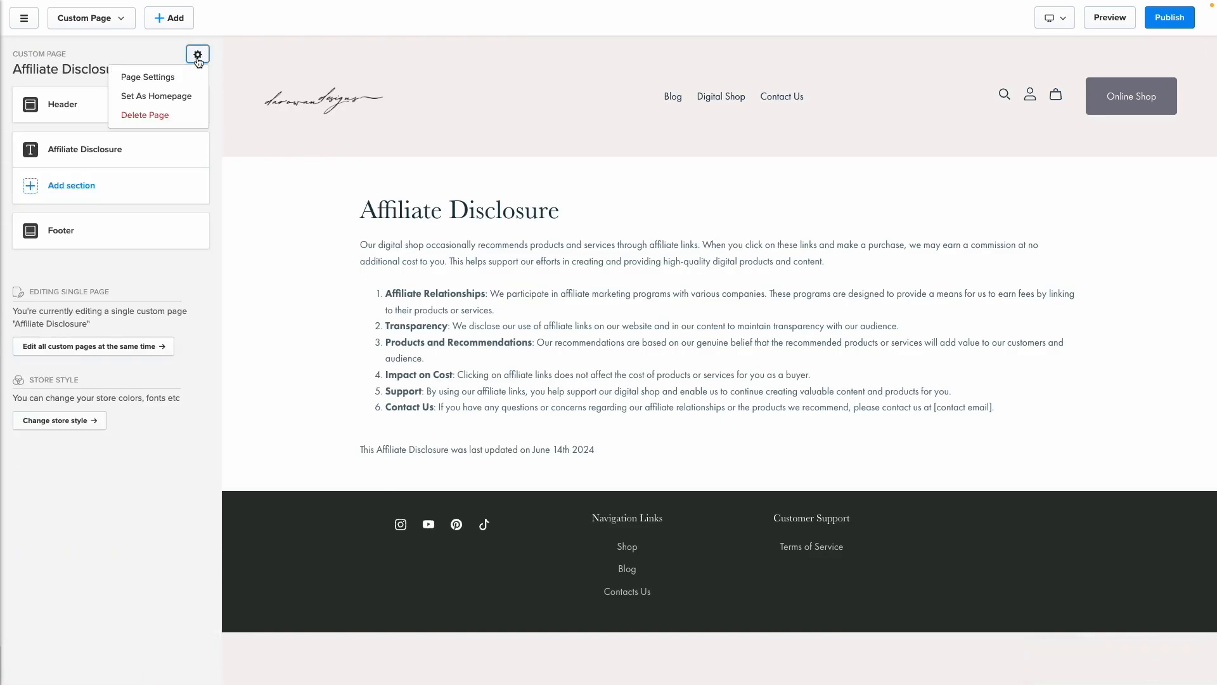
left_click(158, 79)
left_click(561, 147)
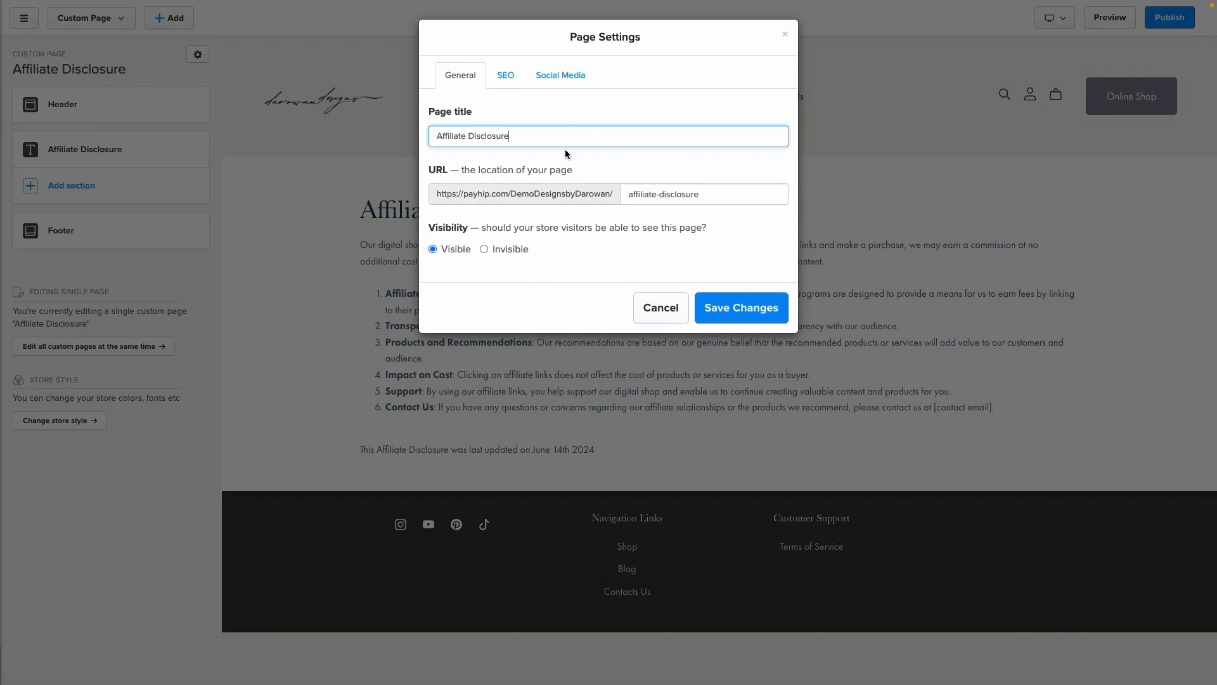
left_click_drag(723, 198, 658, 196)
key("BackSpace")
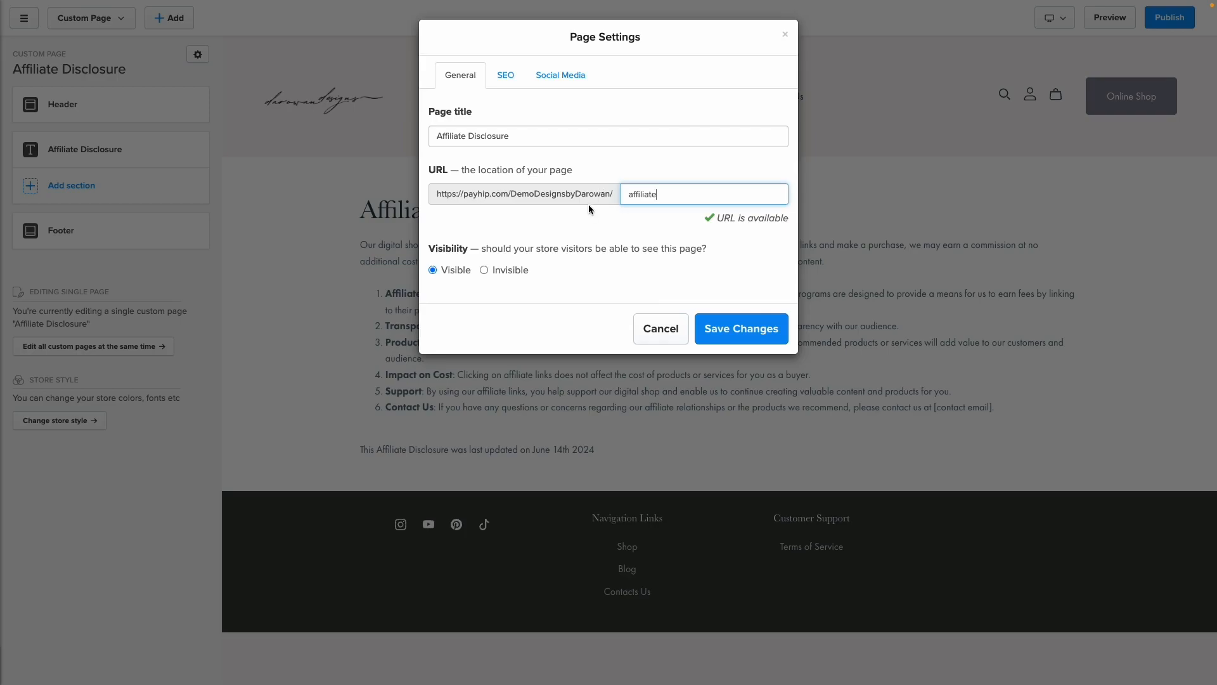
left_click(766, 325)
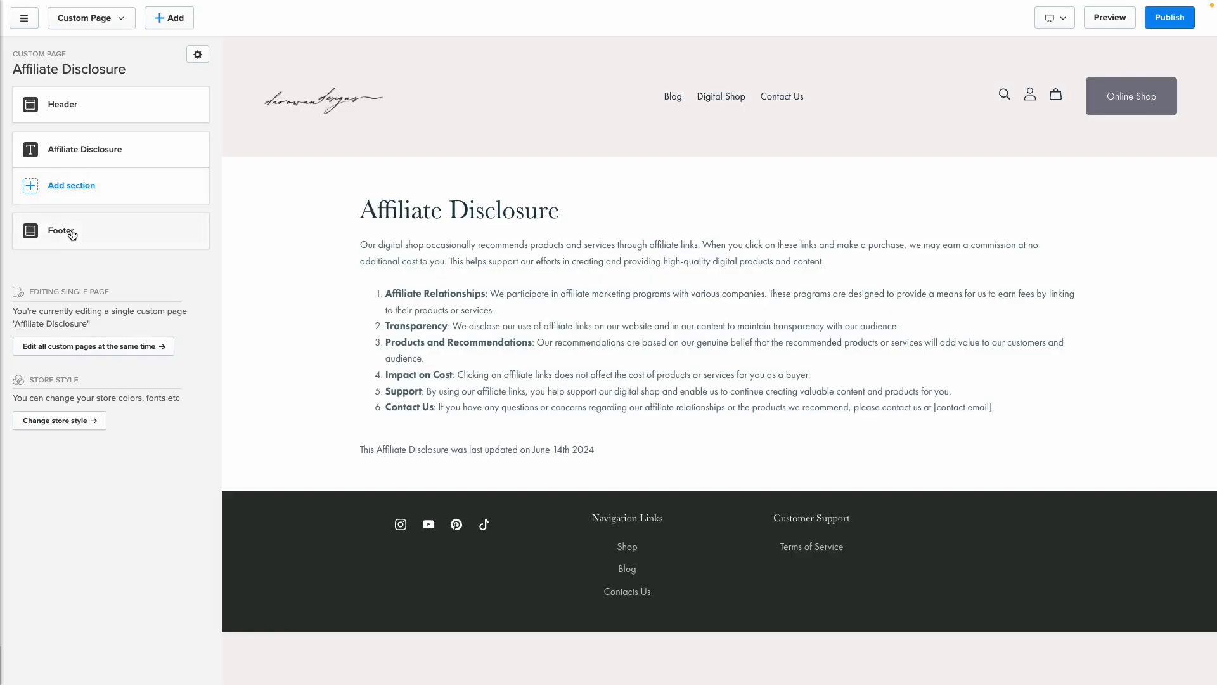
- Add a navigation link named "Affiliate Disclosure" to the footer's Customer Support column, pointing to the Affiliate Disclosure page, and apply it
left_click(70, 232)
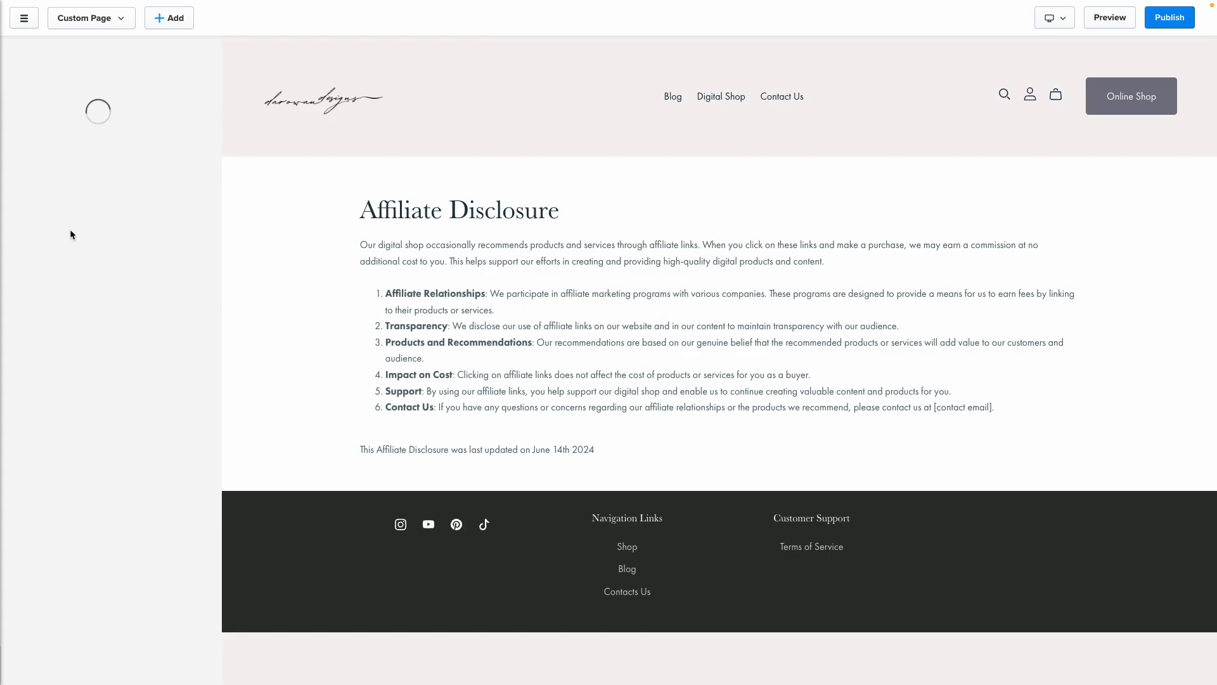
left_click(59, 254)
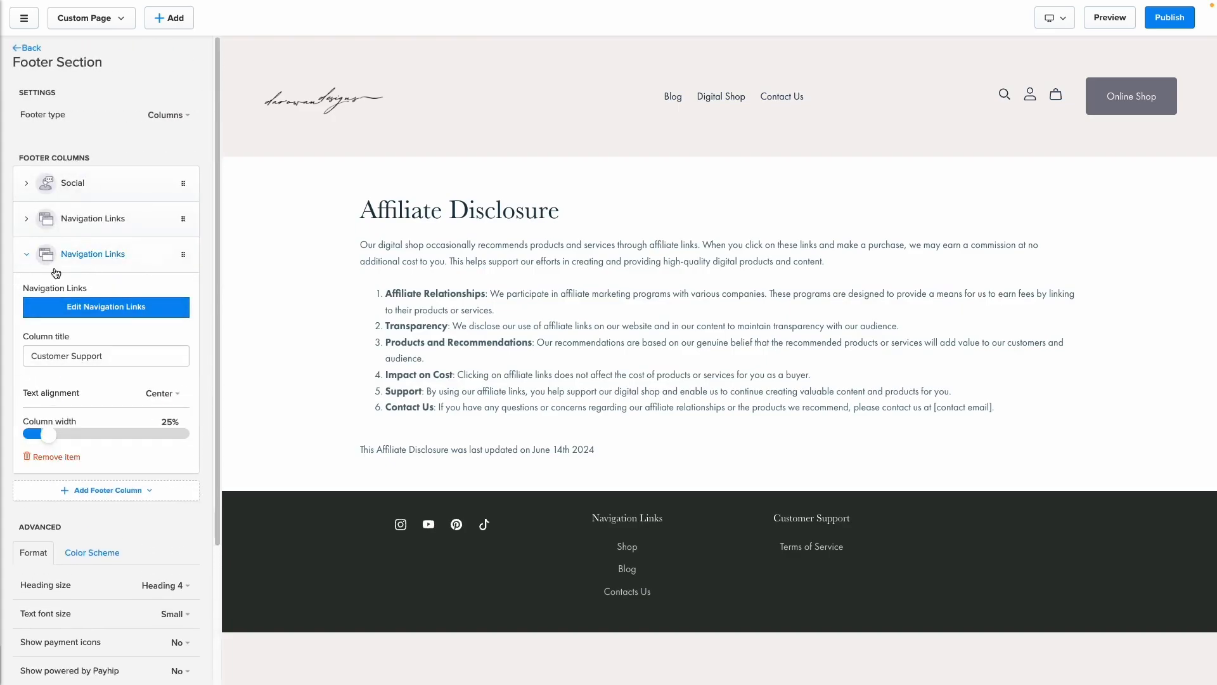
left_click(90, 312)
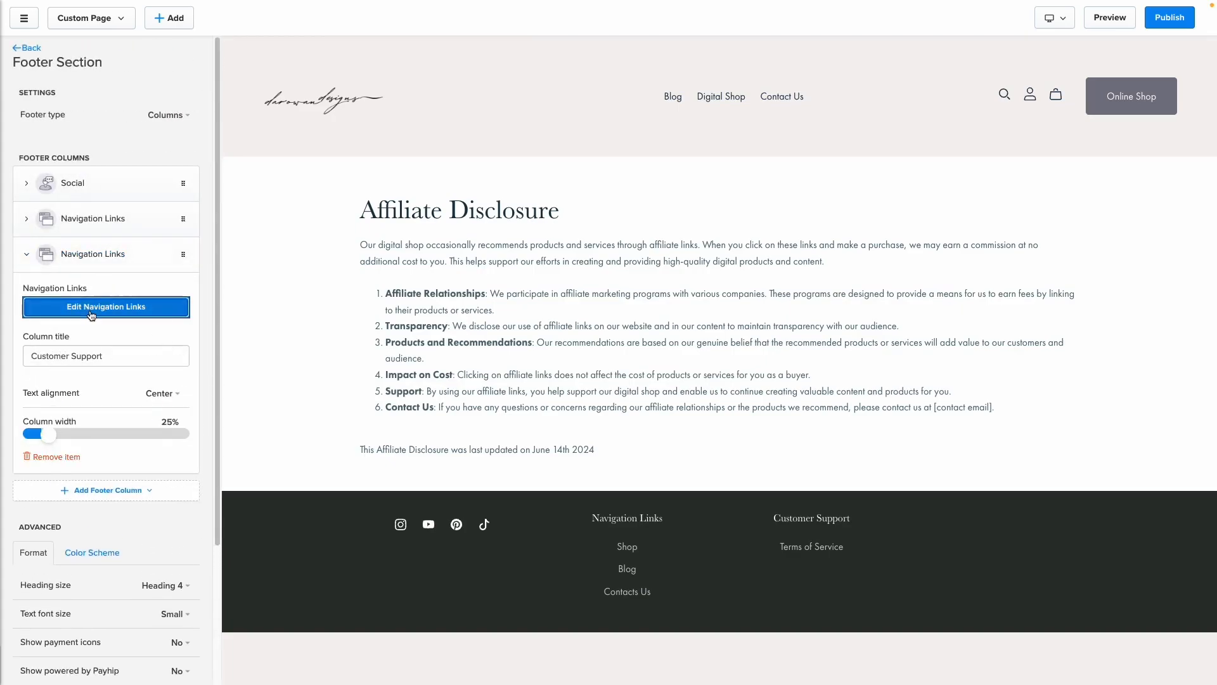
left_click(48, 113)
left_click(528, 89)
type("Affiliate Disclosure")
left_click(503, 142)
type("Affiliate")
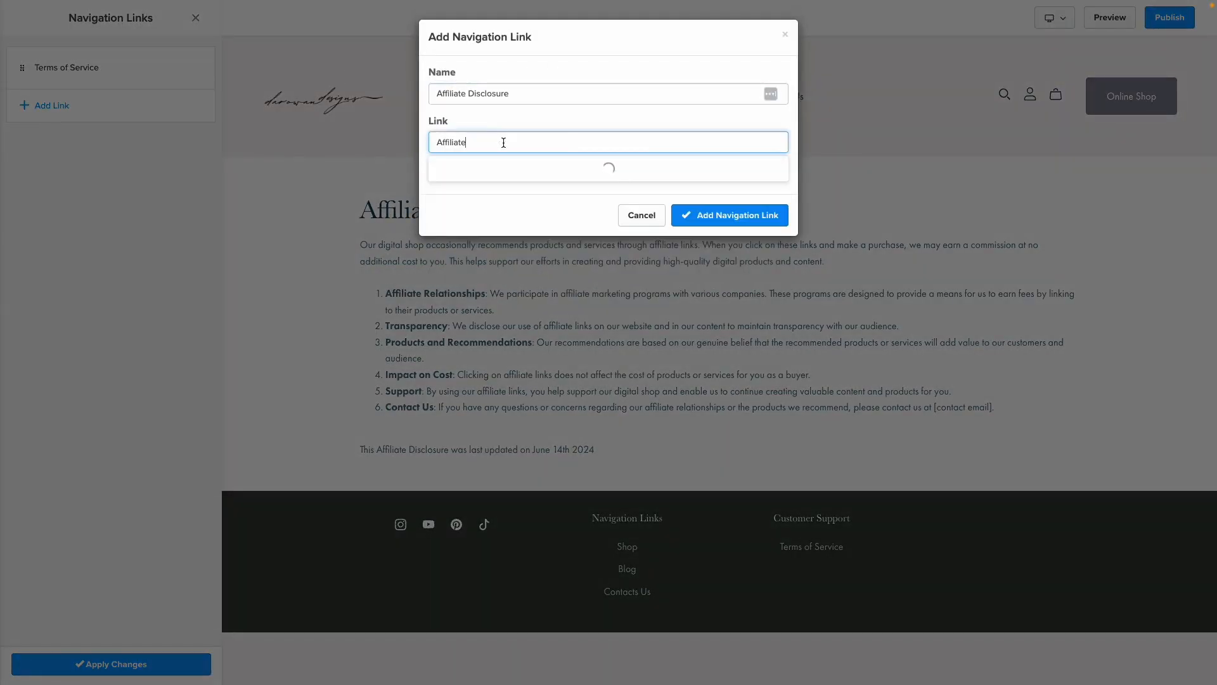
left_click(496, 192)
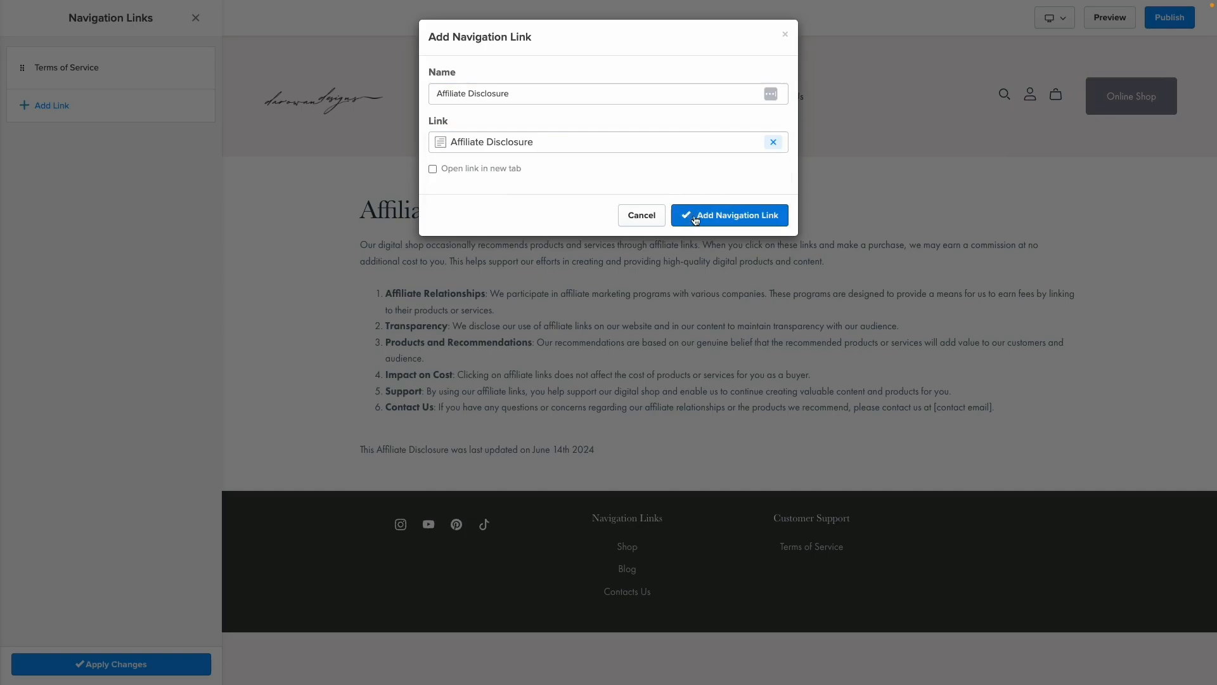
left_click(752, 219)
left_click(90, 662)
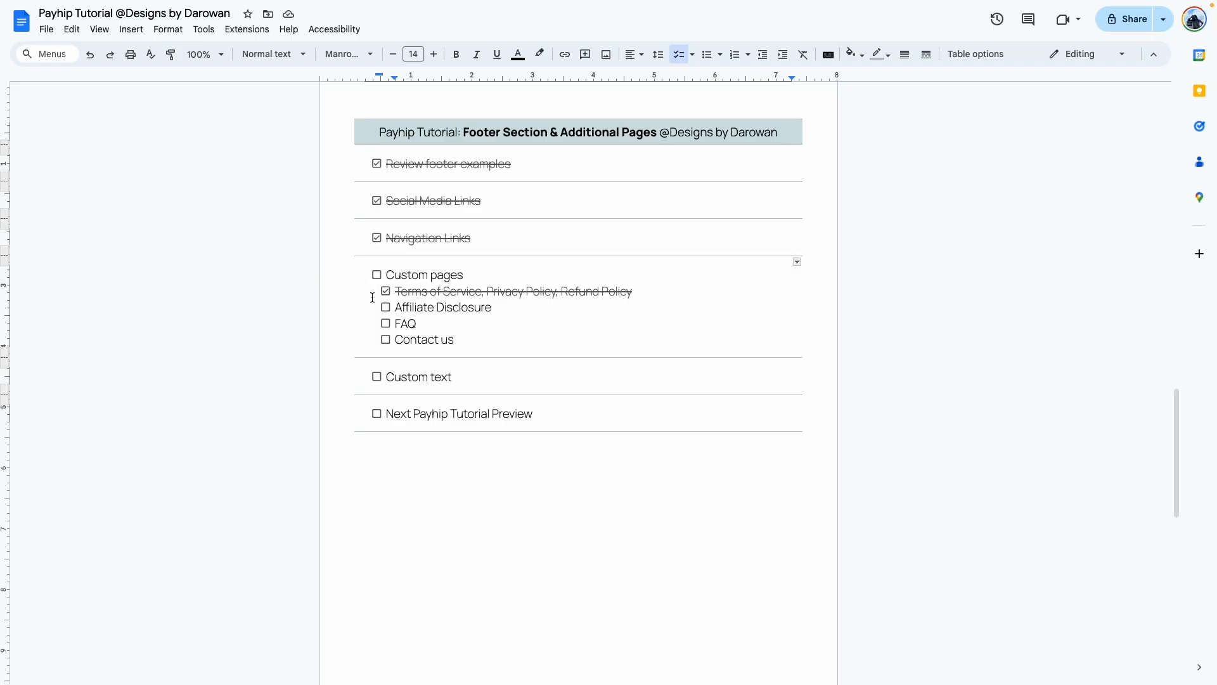
- Check off the Affiliate Disclosure item in the Google Docs checklist and move on to the FAQ item
left_click(385, 307)
left_click_drag(395, 324, 424, 322)
left_click(418, 323)
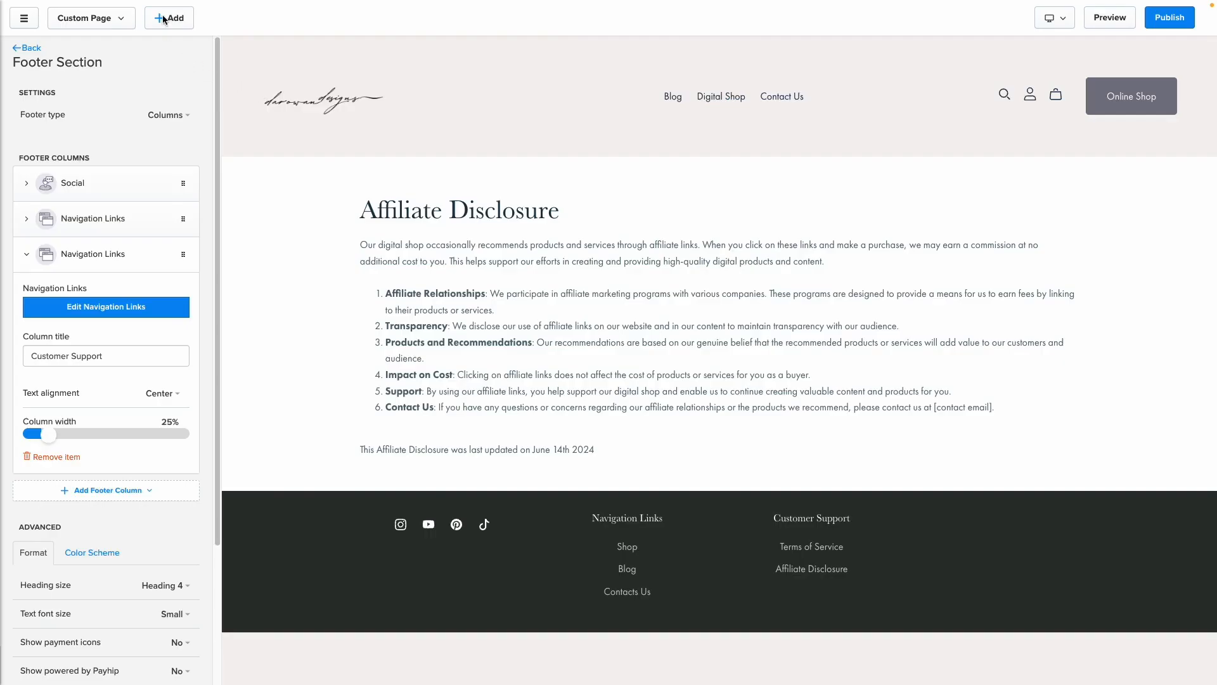
- In the Payhip builder, add a custom page titled "FAQ" and insert the second FAQs section layout
left_click(170, 19)
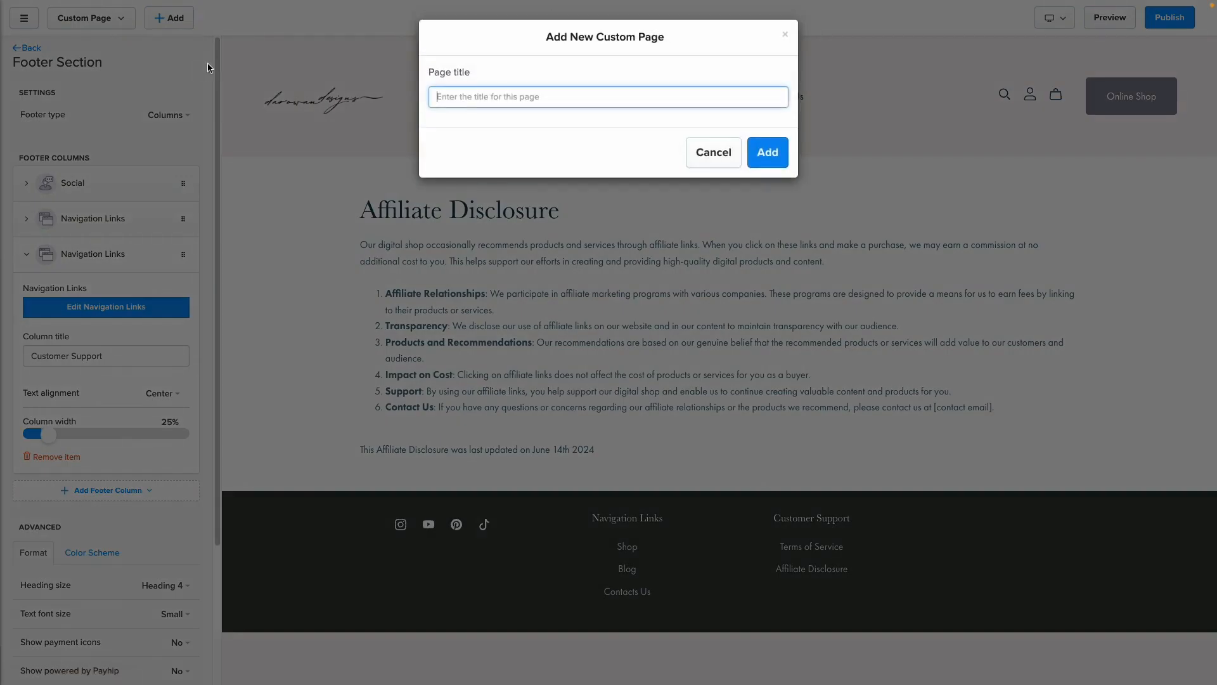
type("FAQ")
left_click(768, 152)
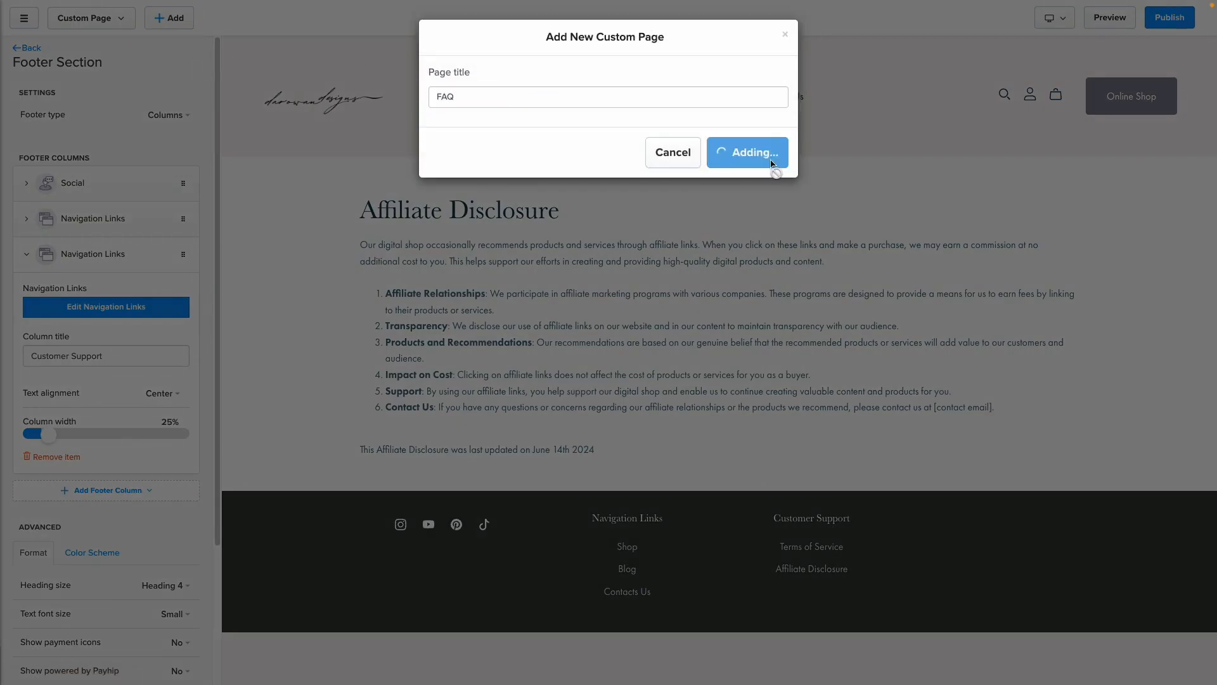
left_click(108, 148)
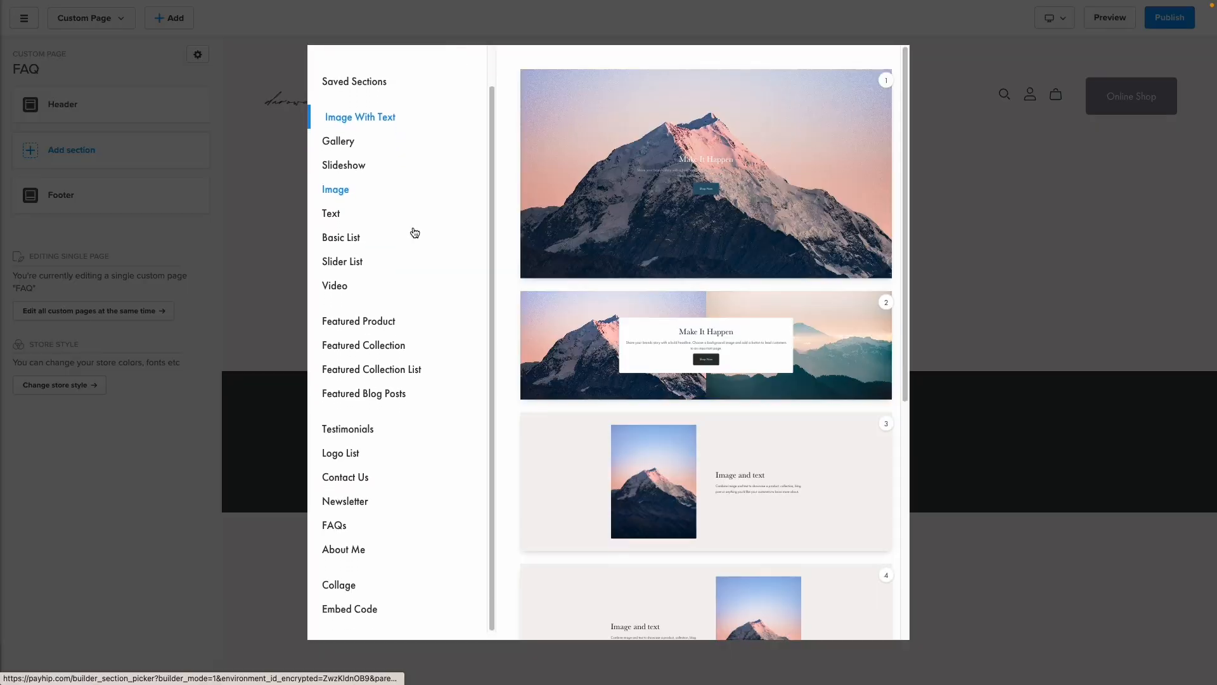
left_click(339, 526)
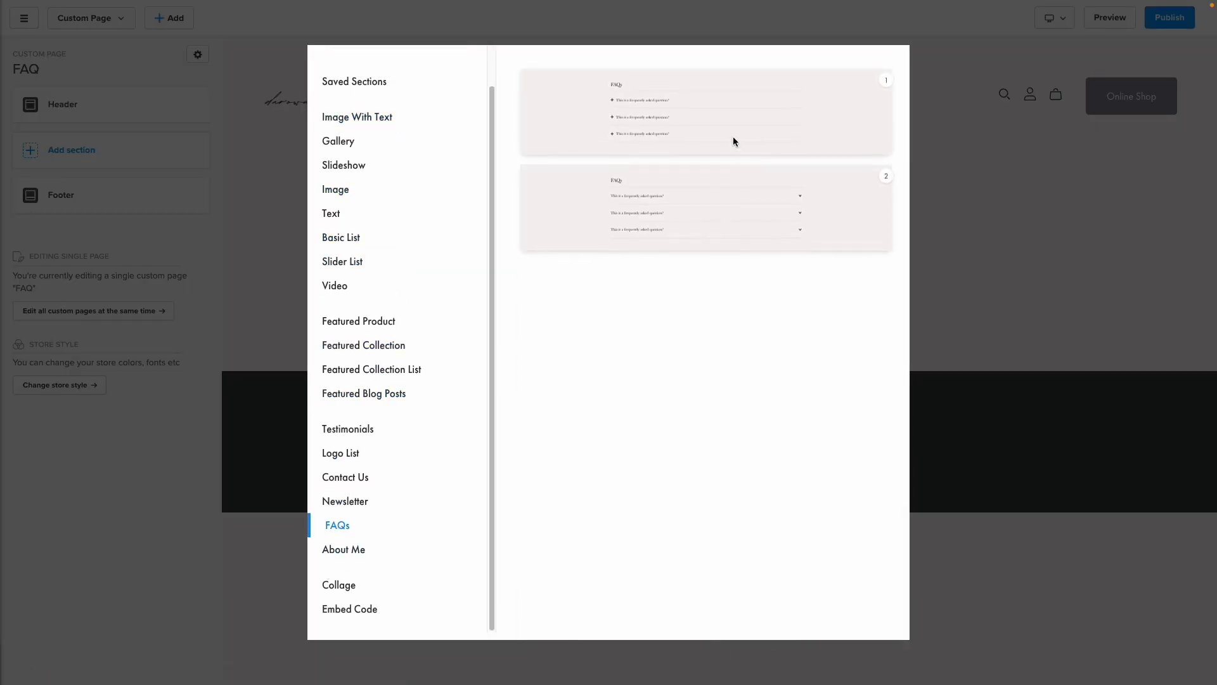
left_click(669, 219)
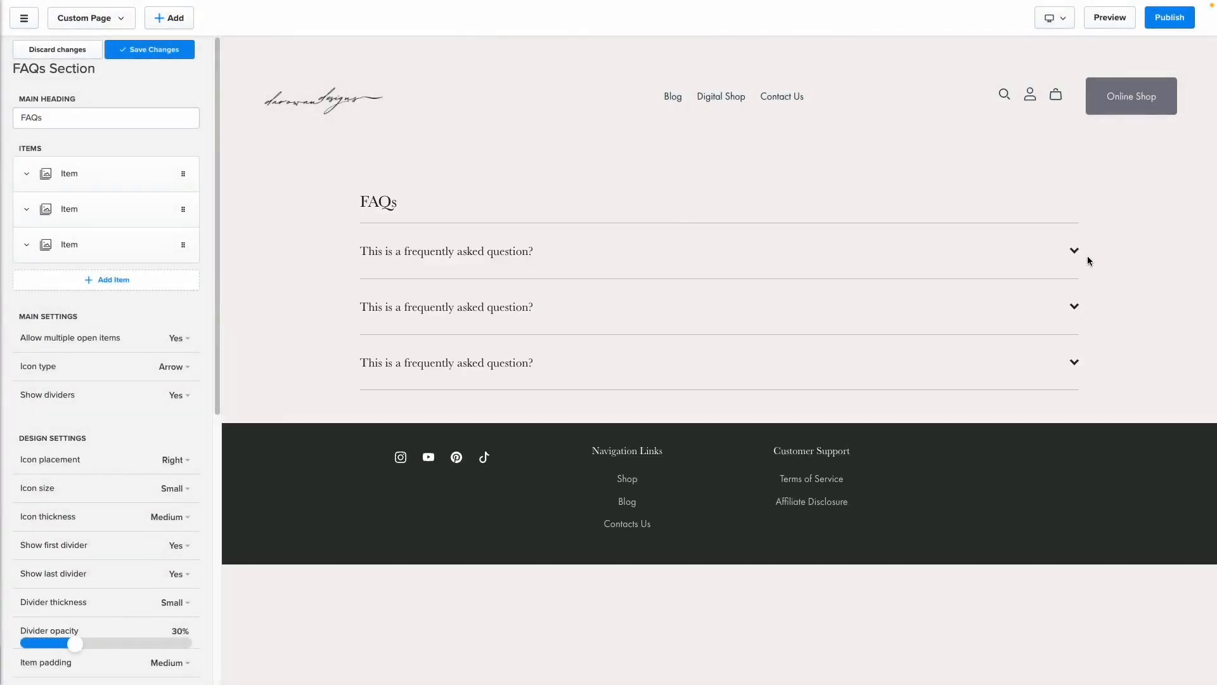
- Fill the first FAQ item with "What types of digital products do you offer?" and an answer describing the Canva, Google Sheets and Google Docs templates
left_click(27, 175)
triple_click(88, 227)
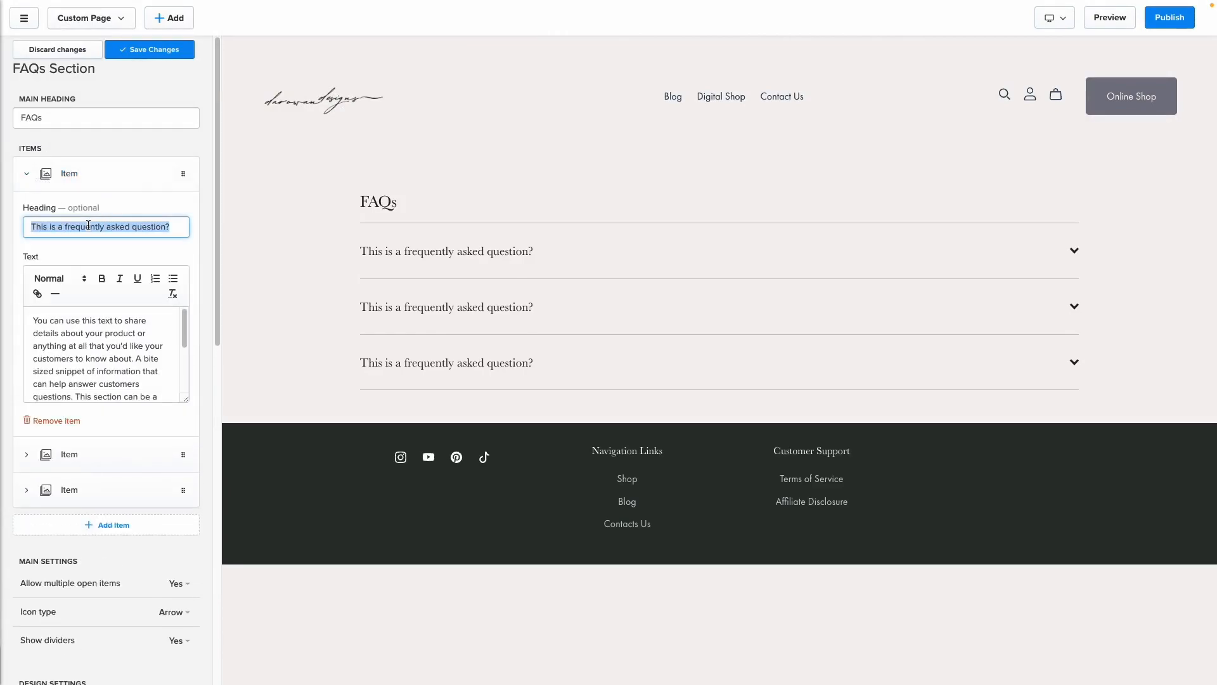
type("What types of digital products do you offer?")
triple_click(70, 339)
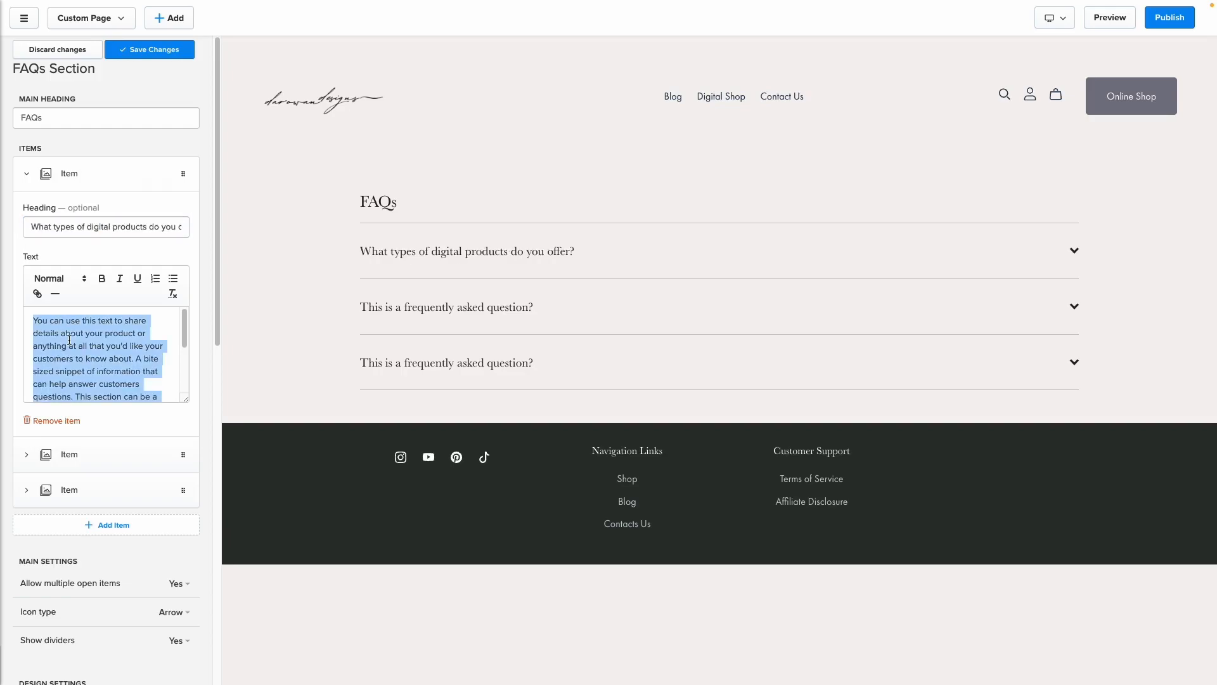
key("BackSpace")
type("We specialize in creating Canva templates, Google Sheets templates, and Google Docs templates. Our products range from social media graphics and business presentation templates to productivity tools and organizational spreadsheets.")
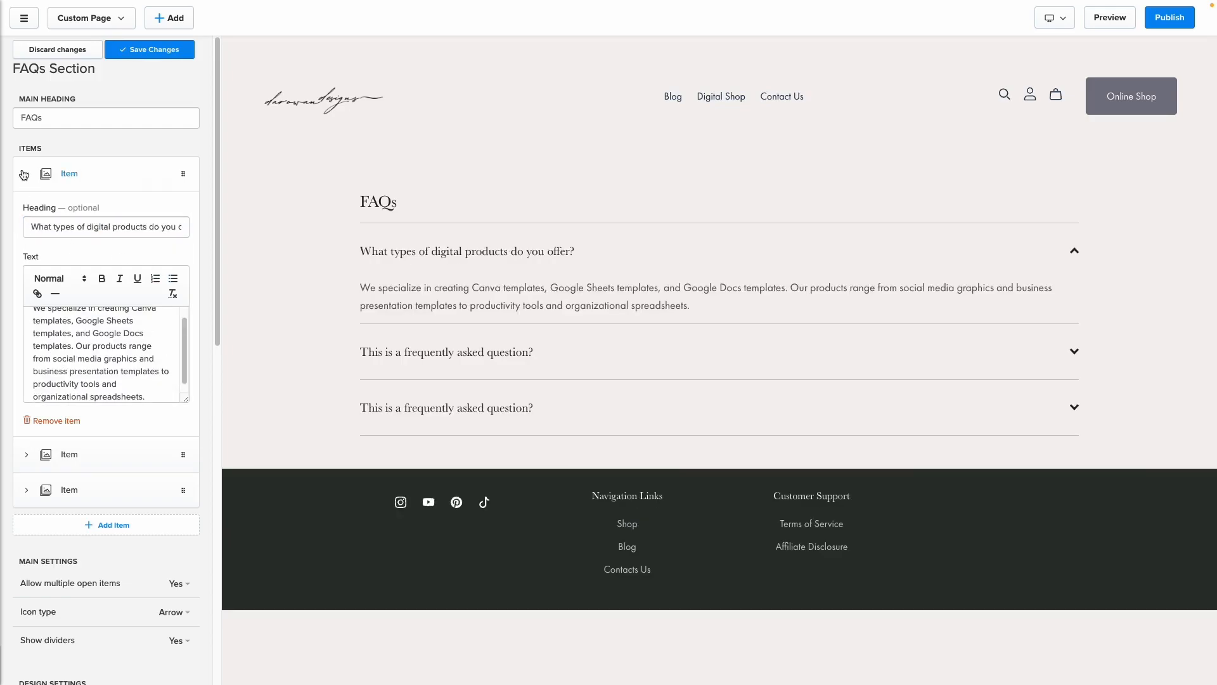
left_click(24, 175)
- Fill the second FAQ item with "How do I access my purchased digital products?" and the download-by-email answer, and add another item
left_click(26, 209)
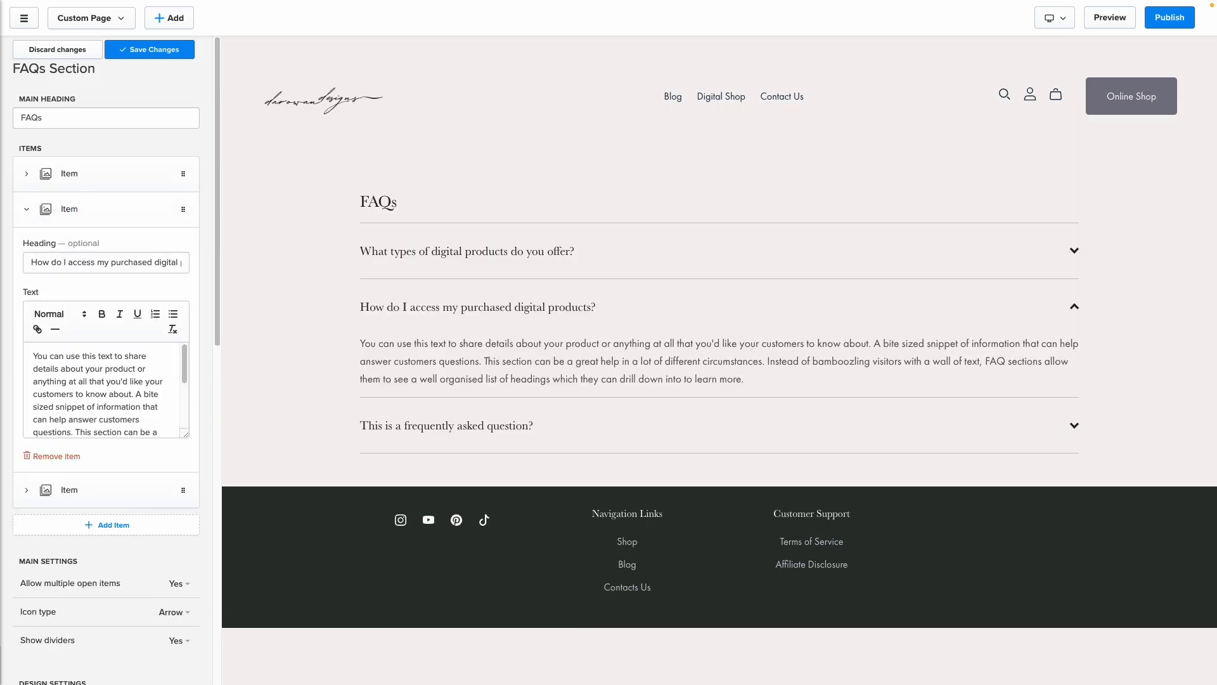
triple_click(81, 368)
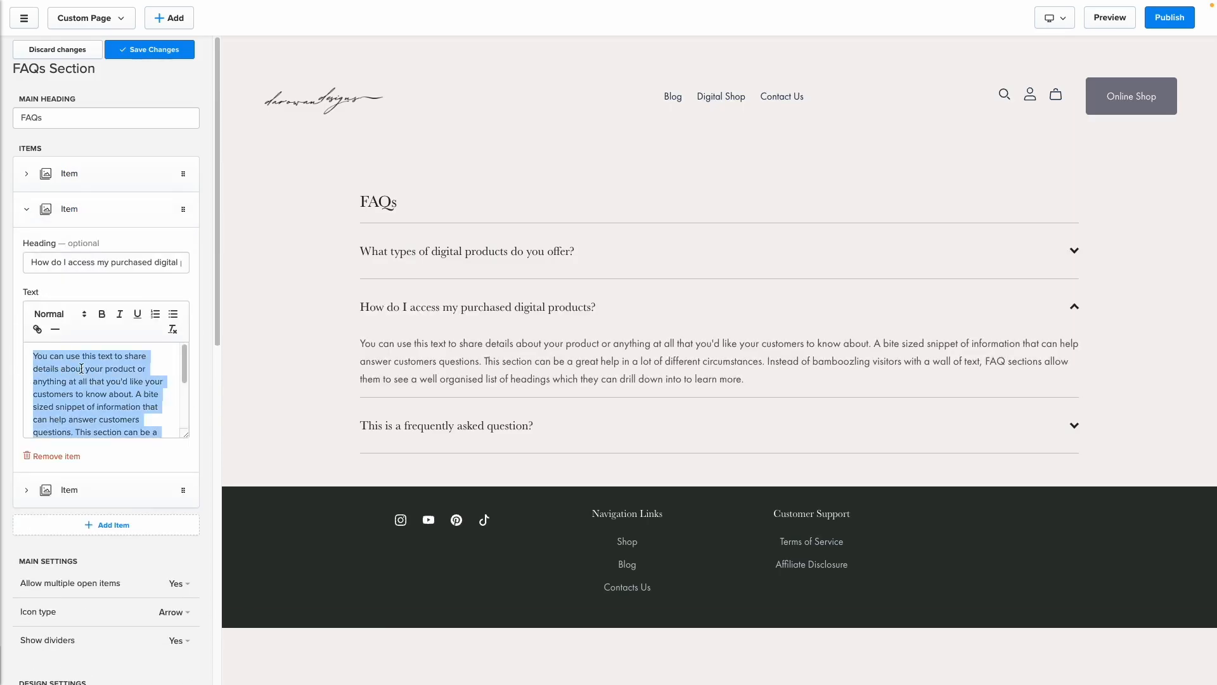
type("After completing your purchase, you will receive an email with a download link or instructions on accessing your digital products. You can also log into your account on our website to download them directly.")
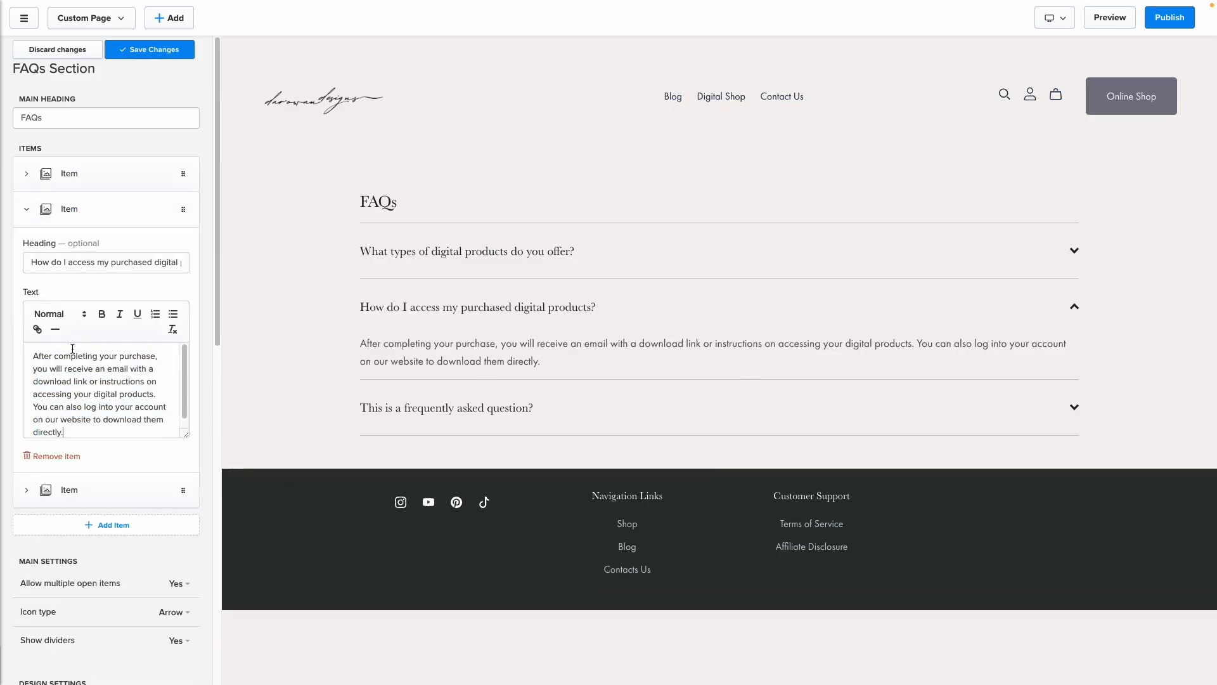
left_click(27, 209)
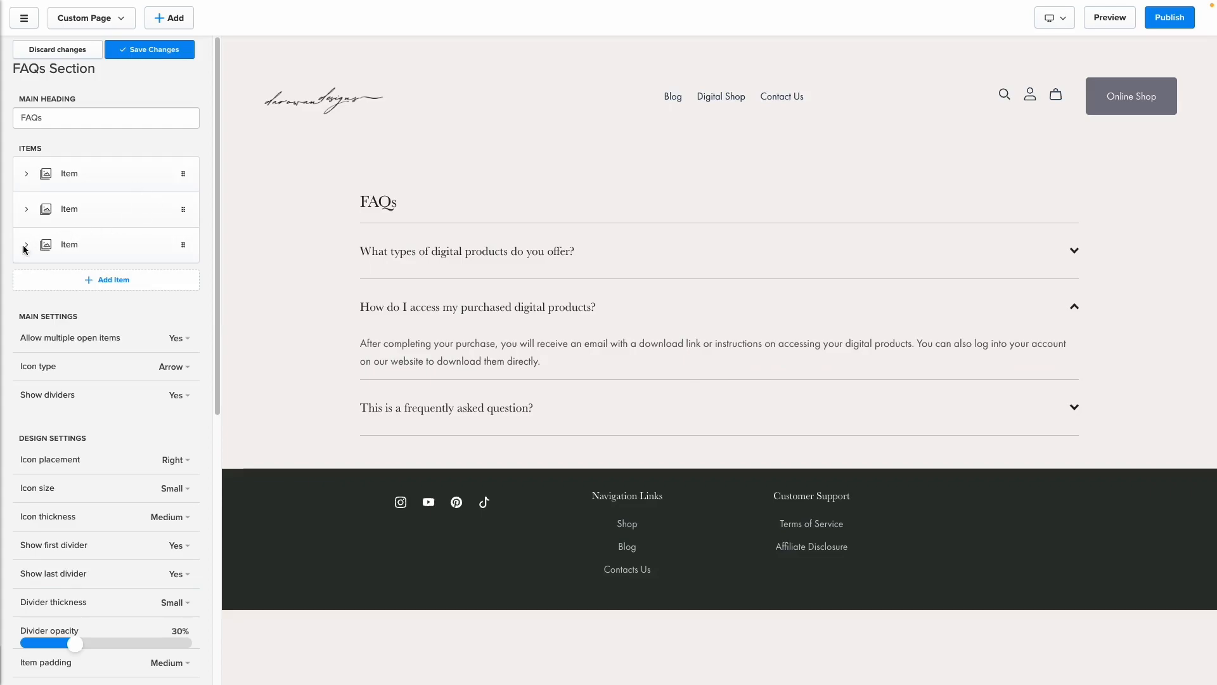
left_click(92, 285)
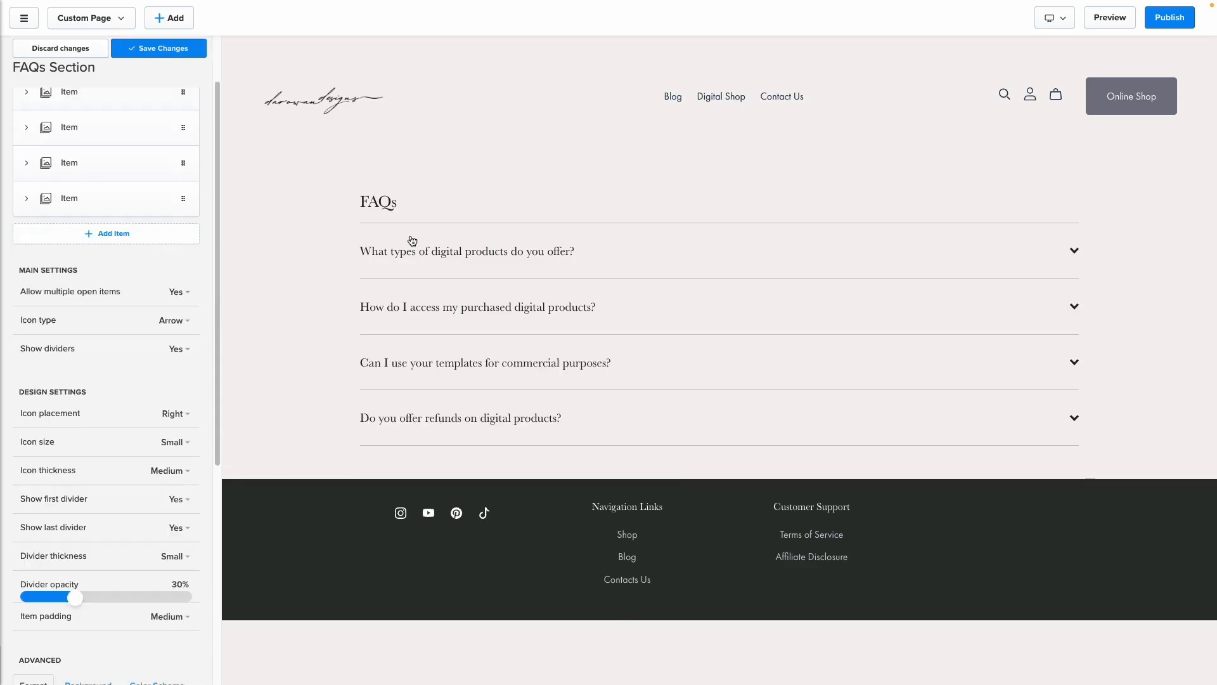
- Expand all four FAQ questions in the page preview to check their answers
scroll(75, 287, "down", 1)
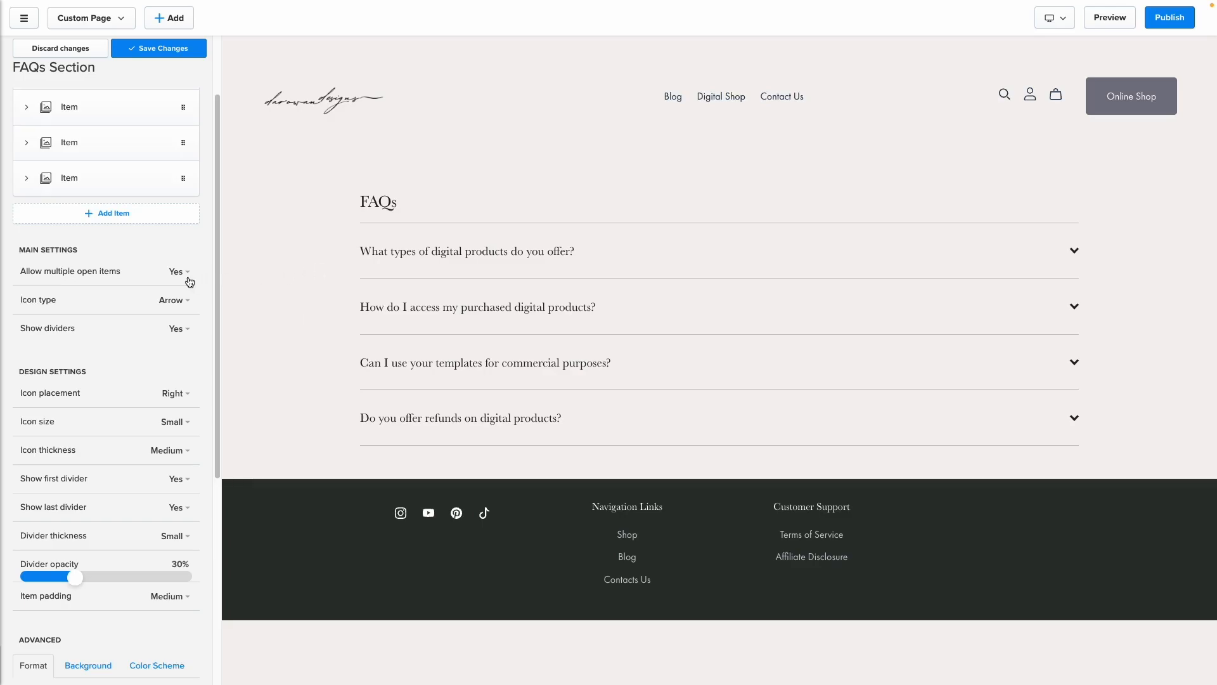
left_click(1075, 254)
left_click(1074, 353)
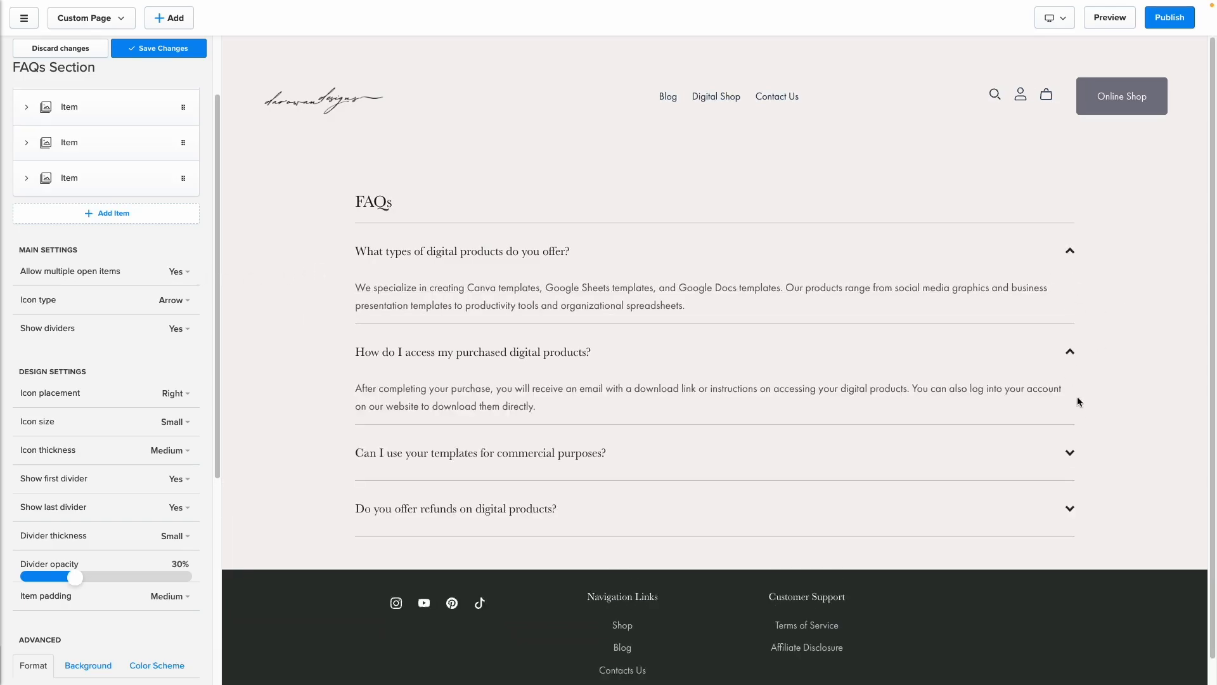
left_click(1073, 452)
left_click(1070, 568)
scroll(1068, 482, "down", 1)
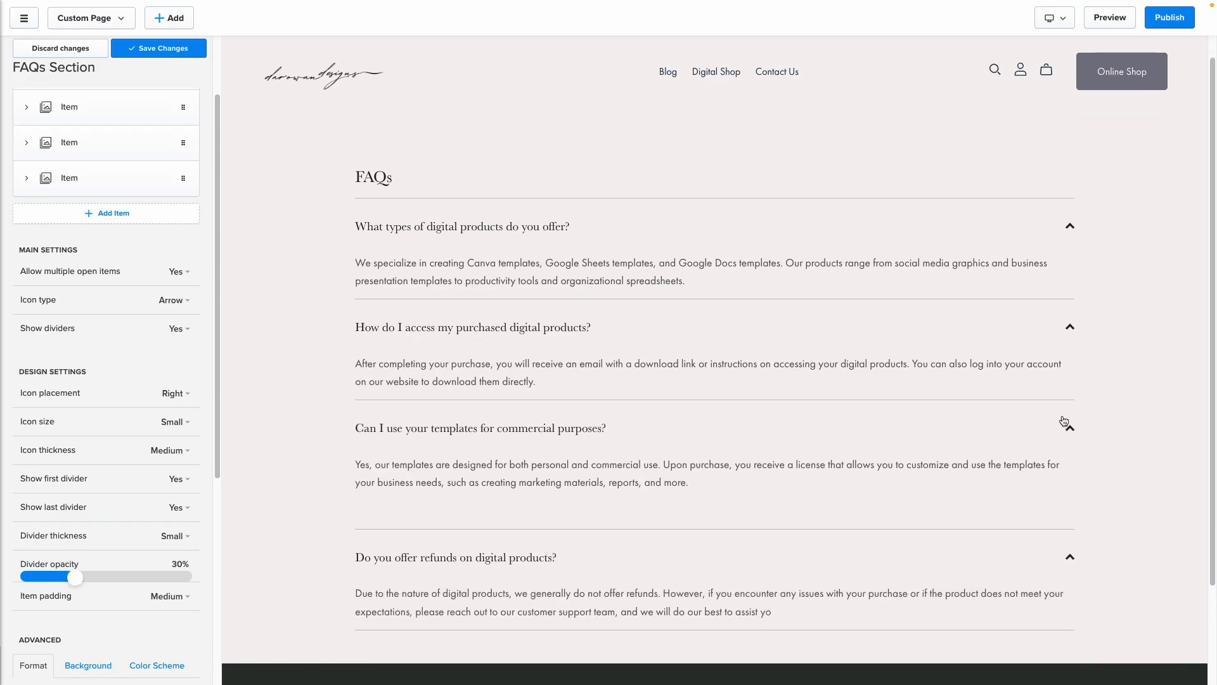
- Set "Allow multiple open items" to No for the FAQs section and test it by expanding different questions in the preview
left_click(180, 271)
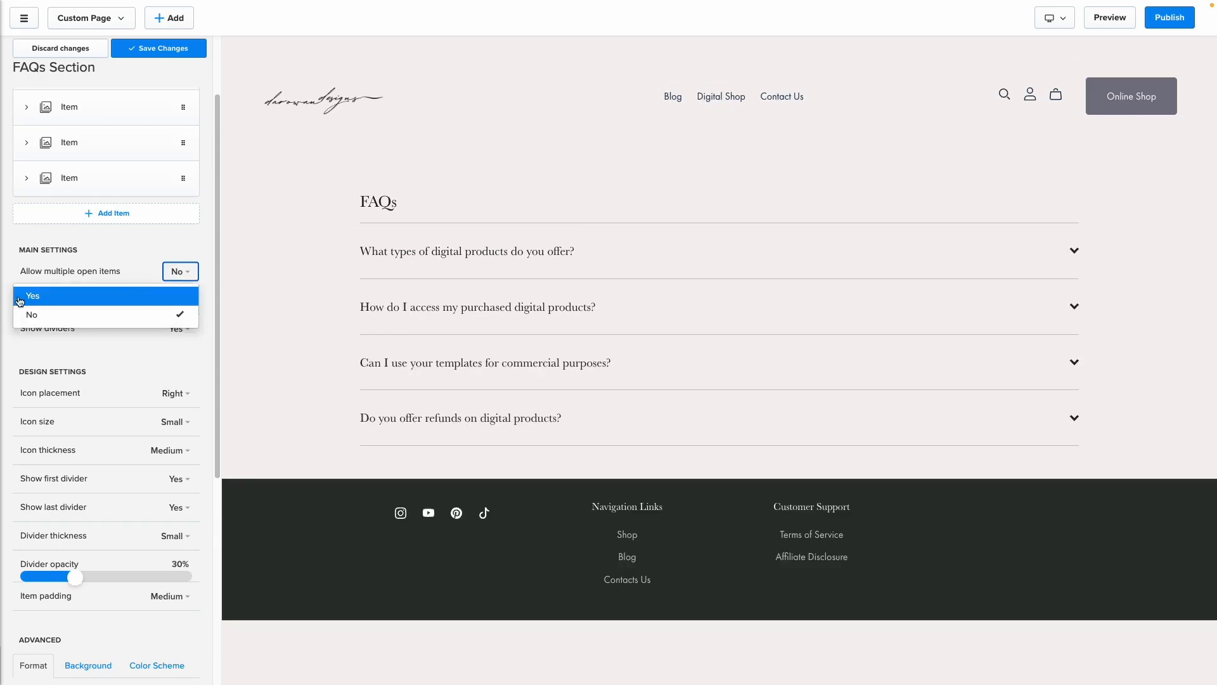
left_click(83, 315)
left_click(82, 322)
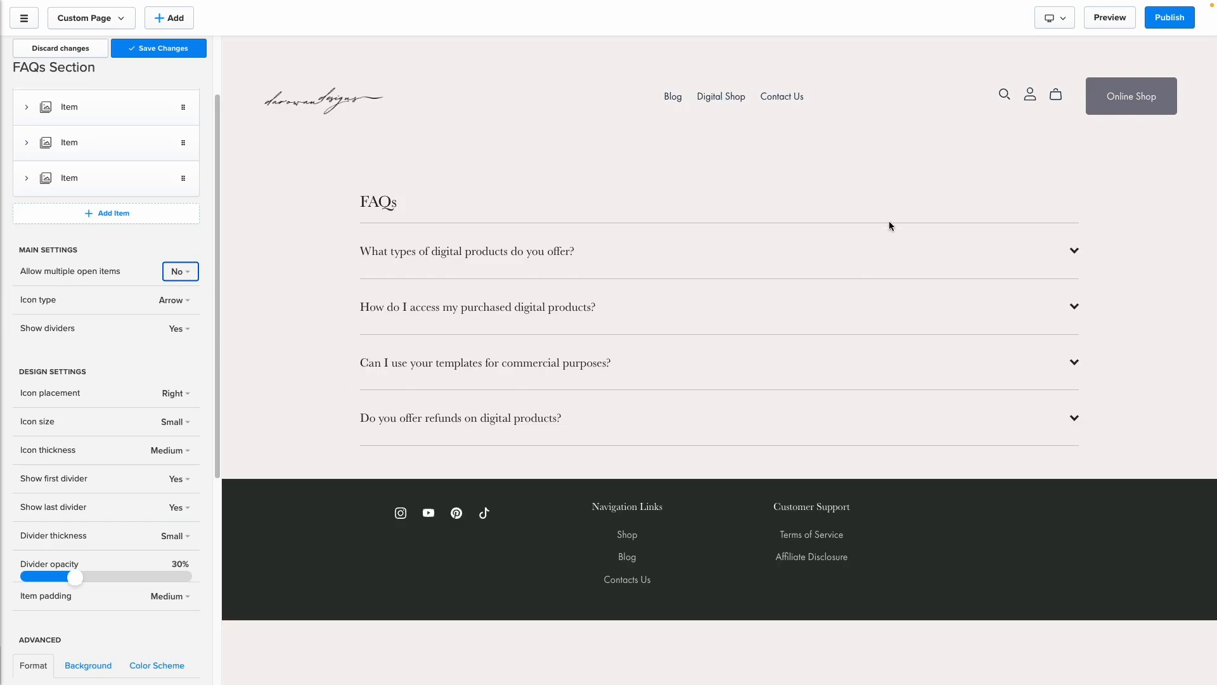
left_click(1075, 248)
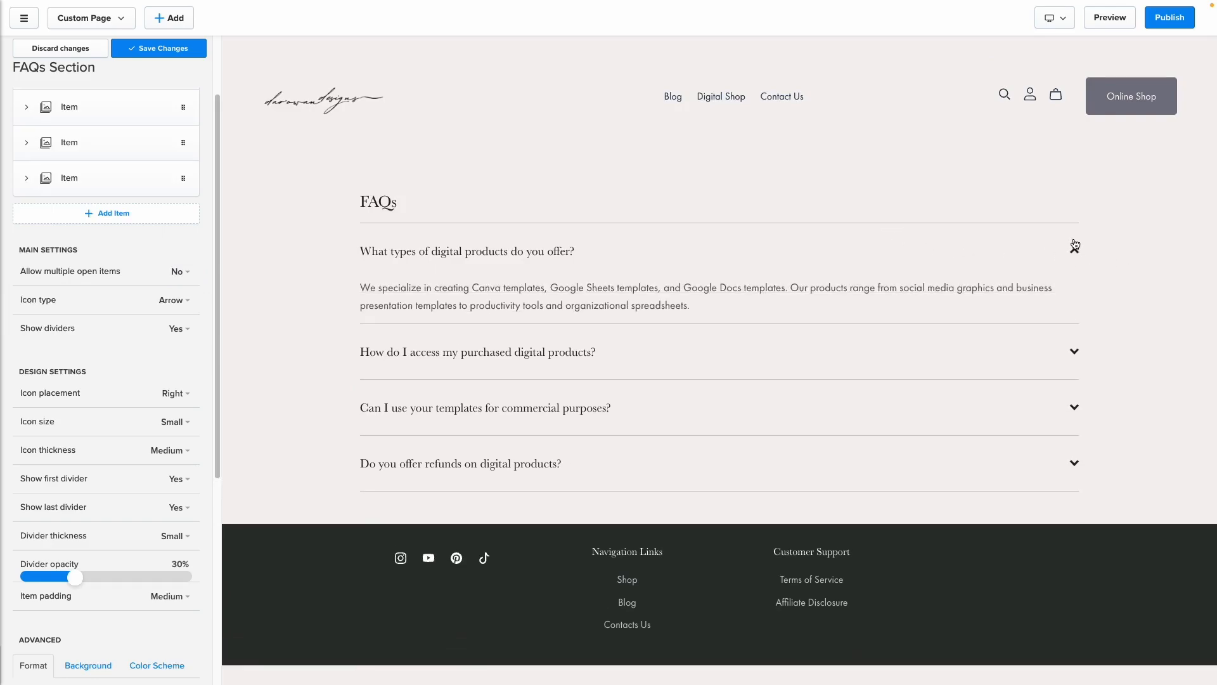
left_click(1076, 353)
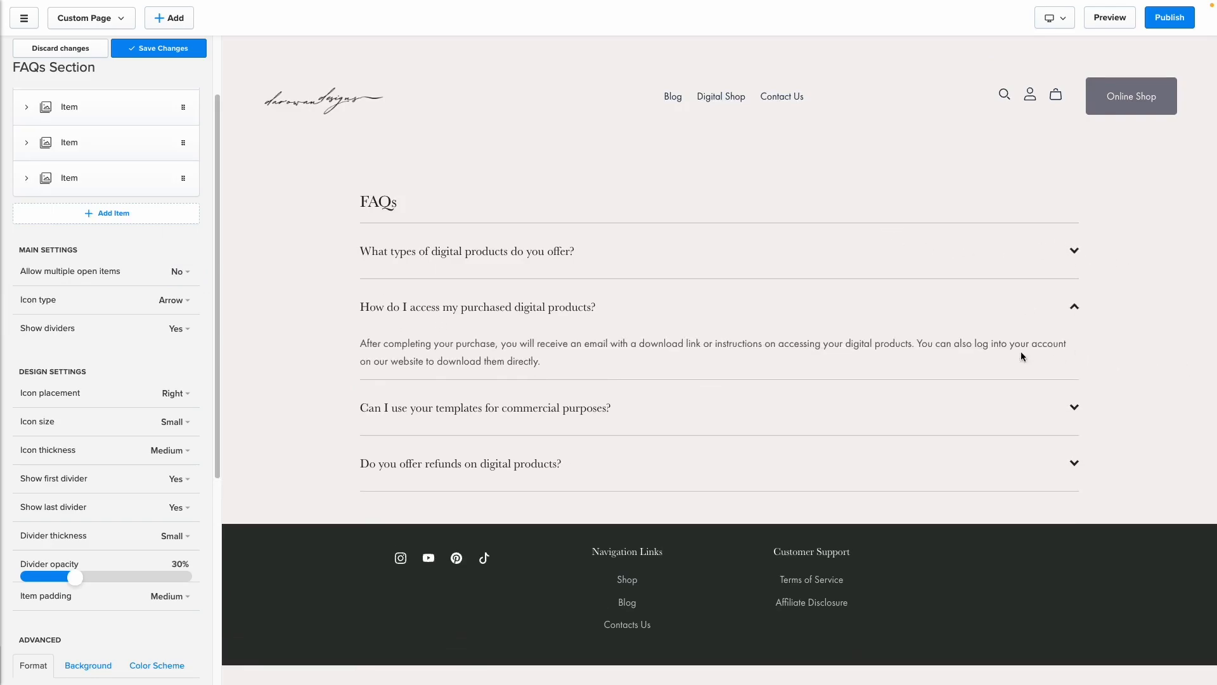
left_click(1074, 419)
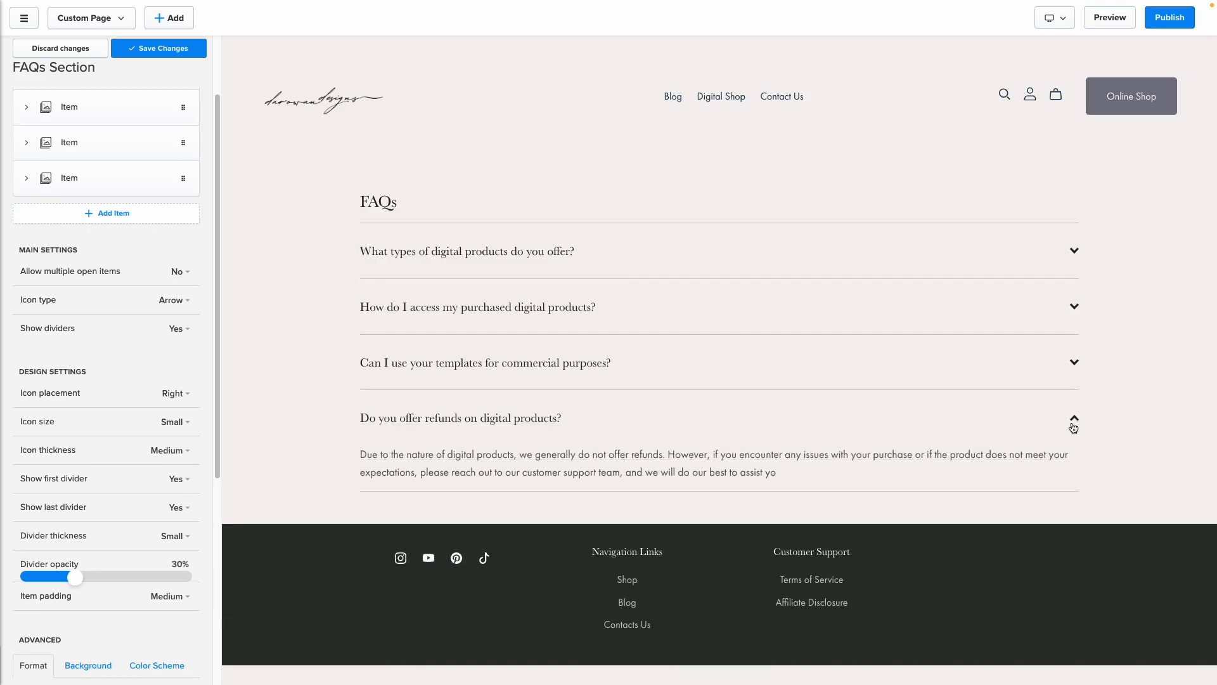
left_click(1073, 425)
- Try the Plus icon type on the FAQ items and switch back to Arrow
left_click(181, 301)
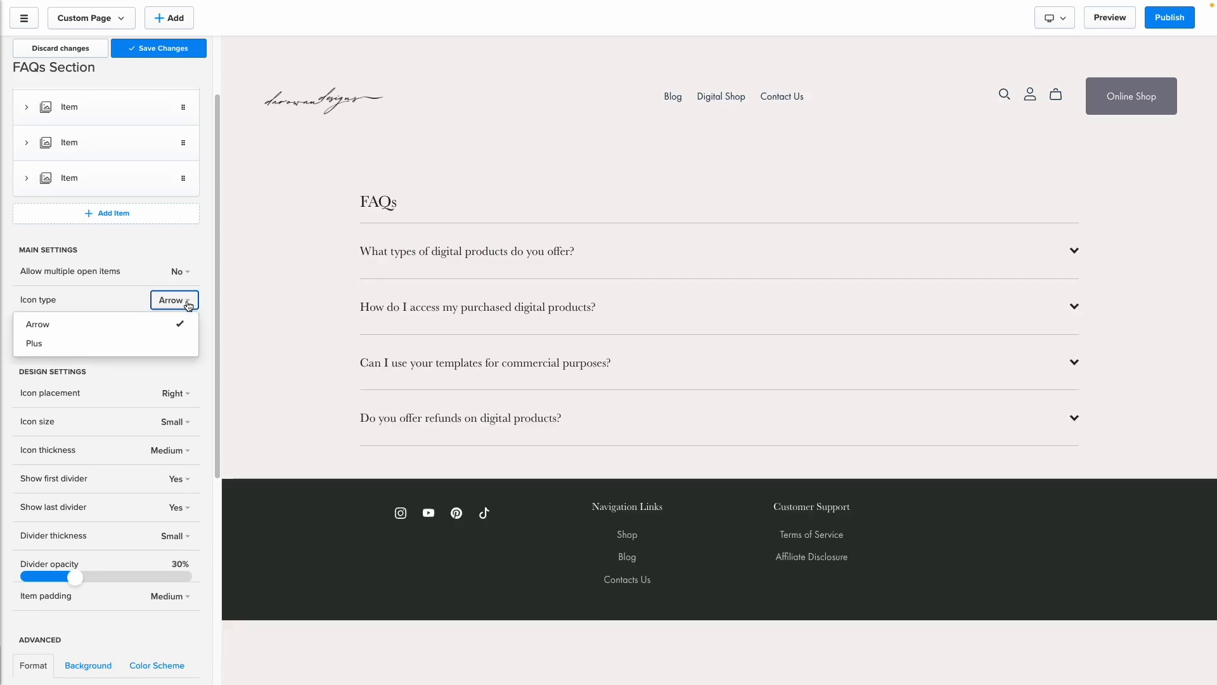
left_click(141, 343)
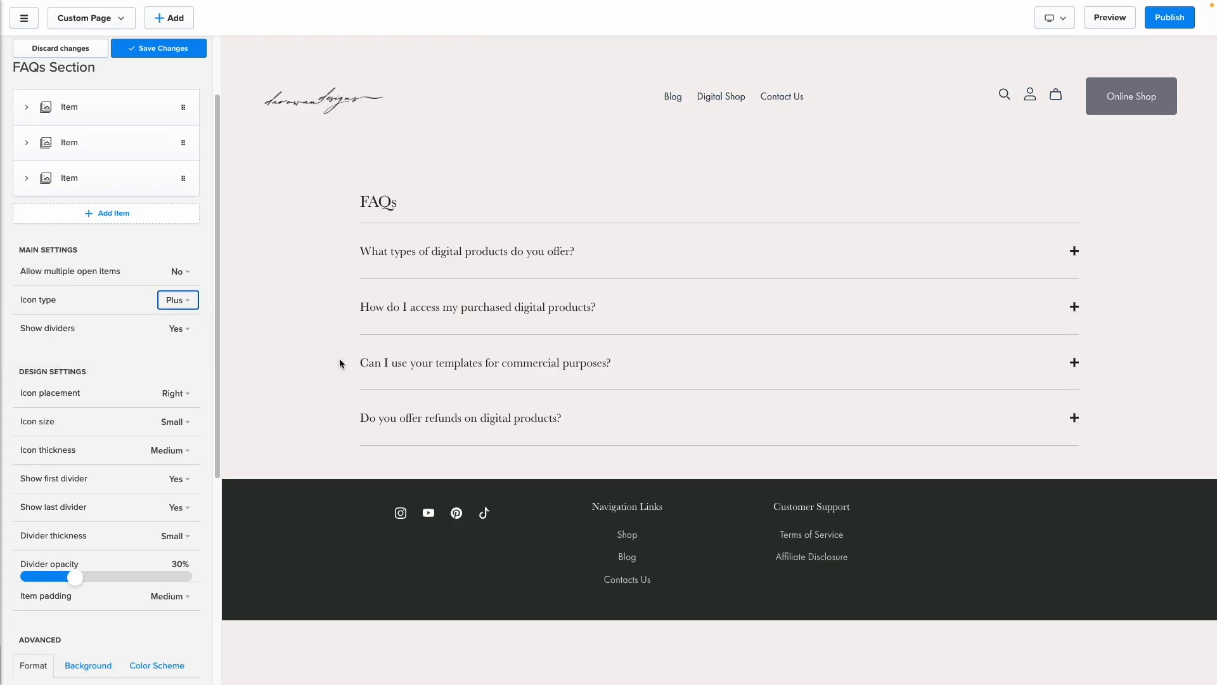
left_click(180, 300)
left_click(173, 323)
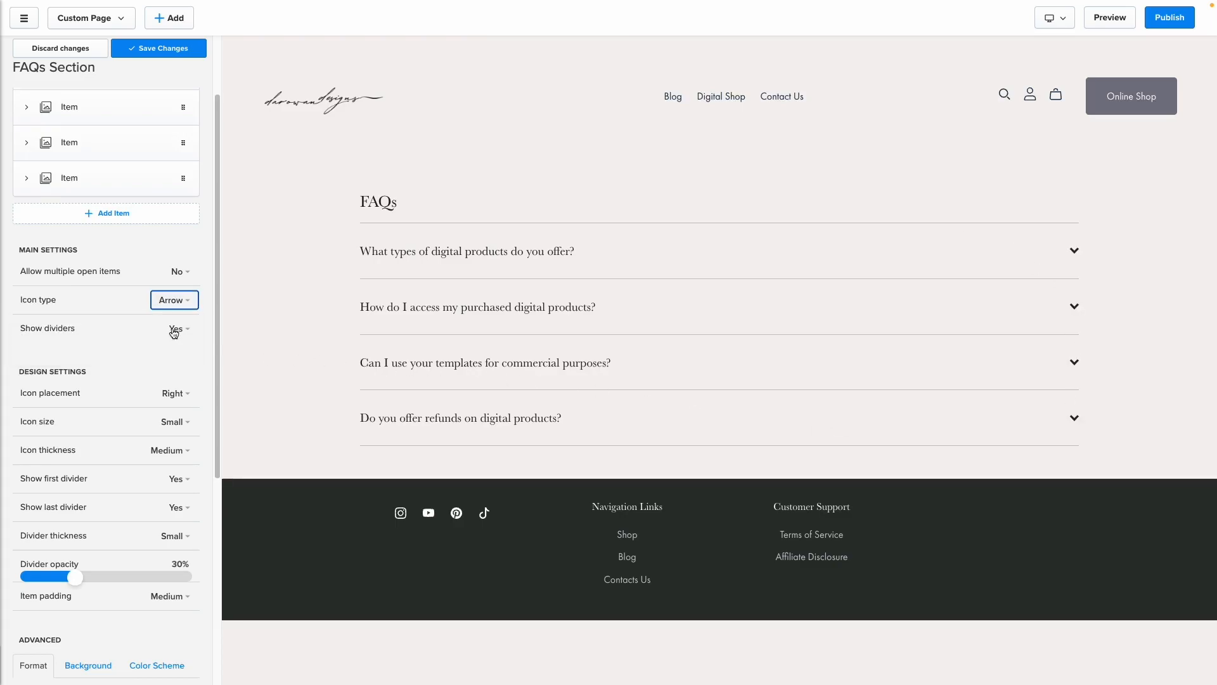
- Try hiding the dividers between the FAQ items and turn them back on
left_click(179, 330)
left_click(88, 369)
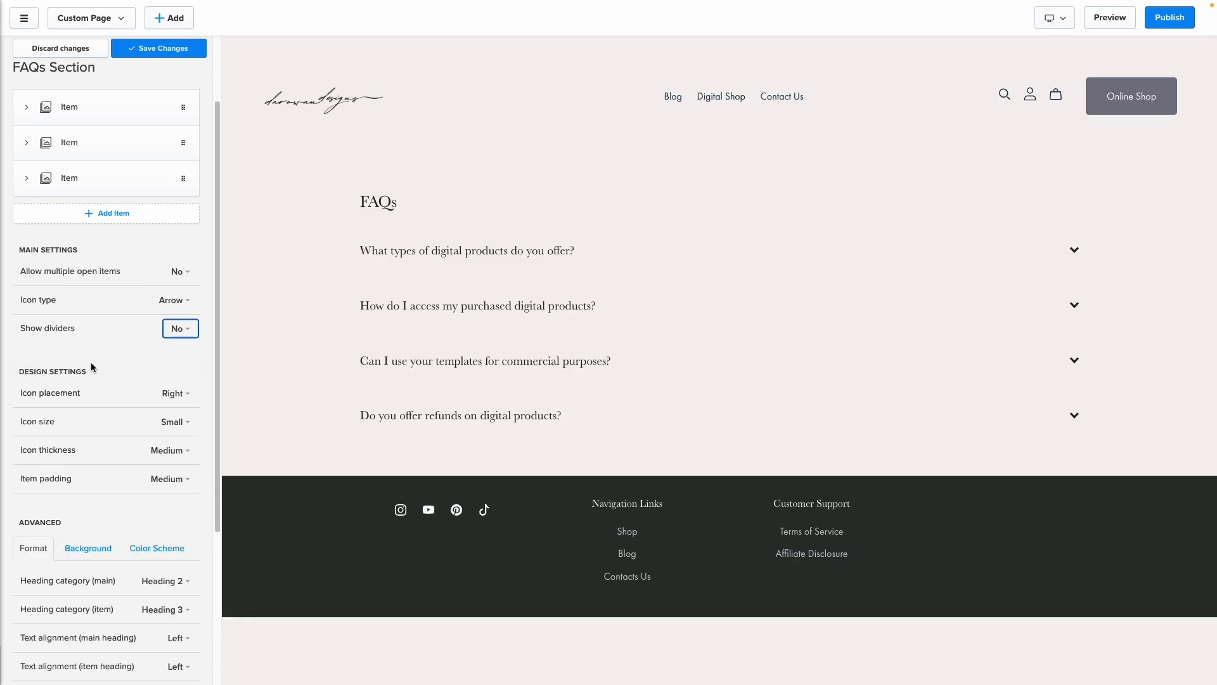
left_click(180, 329)
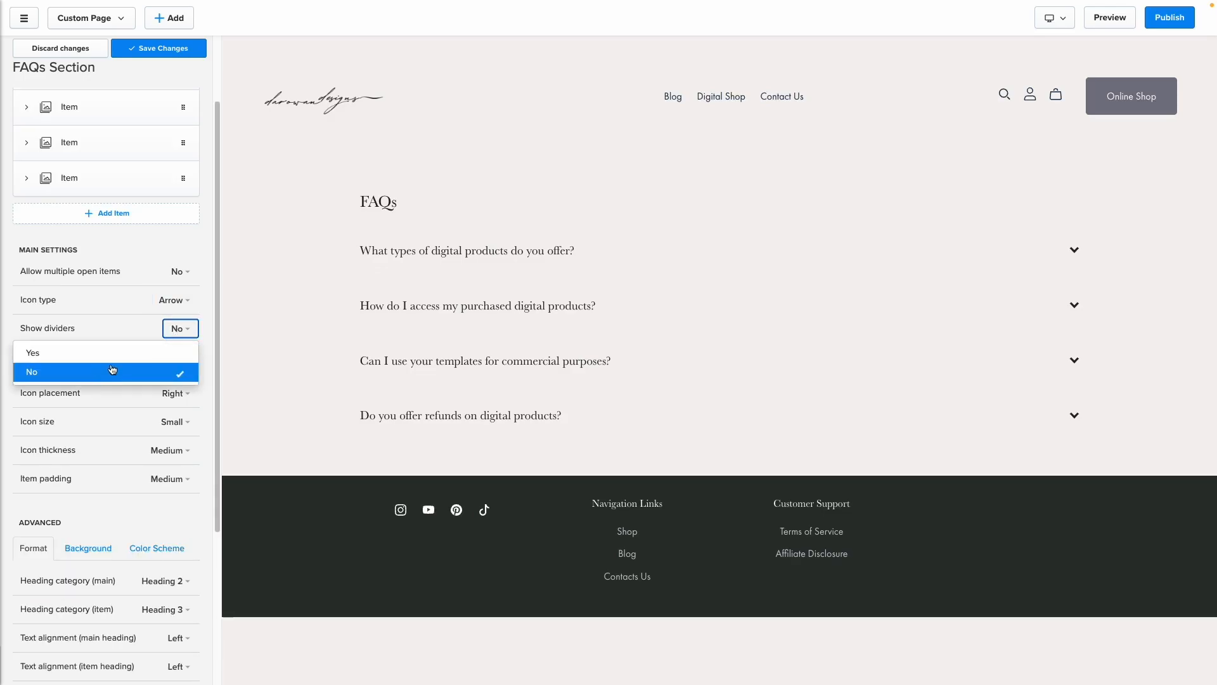
left_click(114, 353)
- Try placing the FAQ icons on the left and return the icon placement to Right
scroll(171, 349, "down", 1)
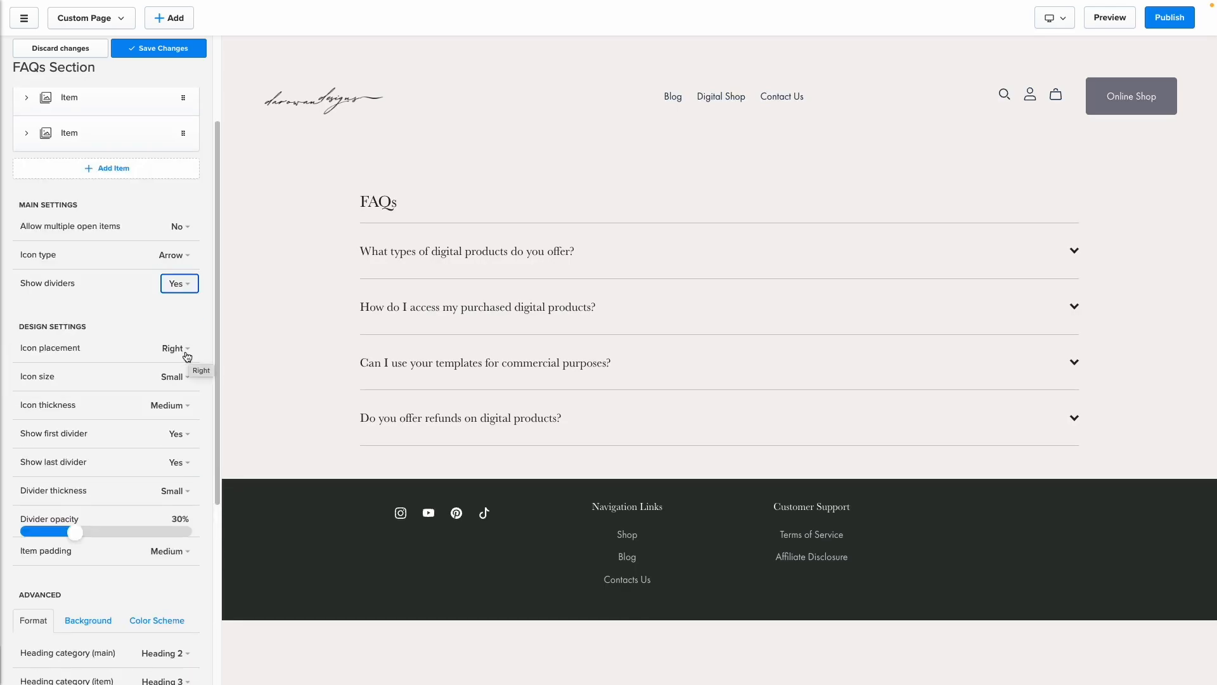
left_click(187, 356)
left_click(134, 370)
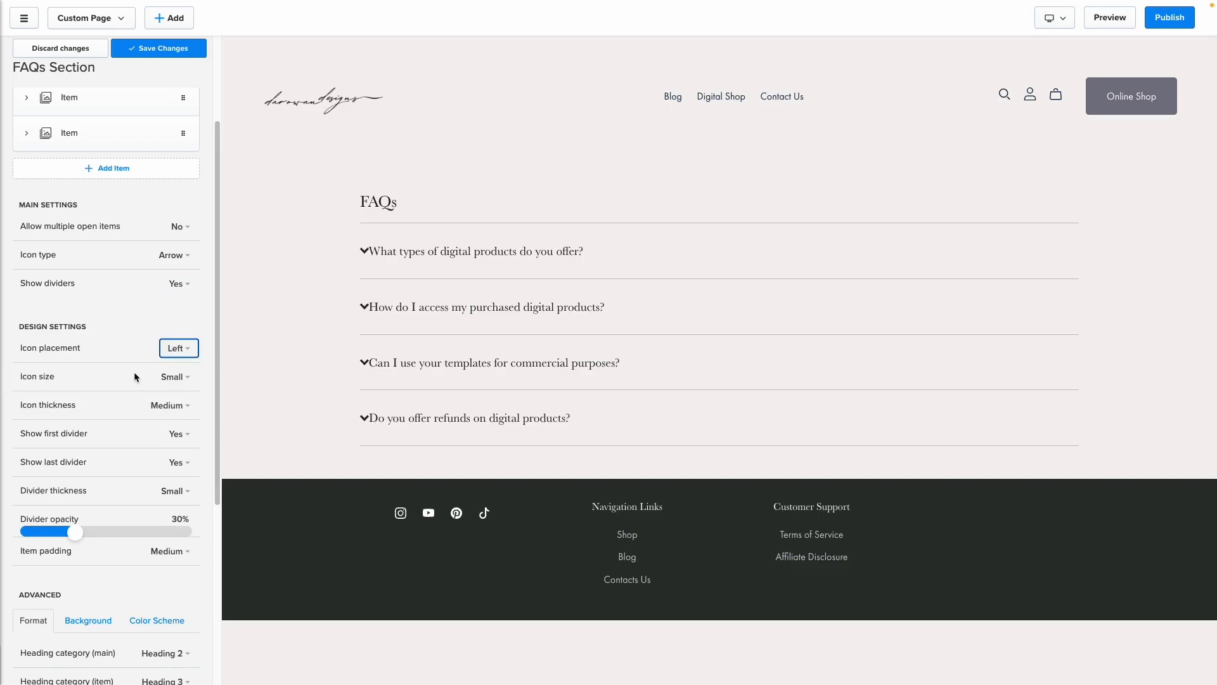
left_click(180, 349)
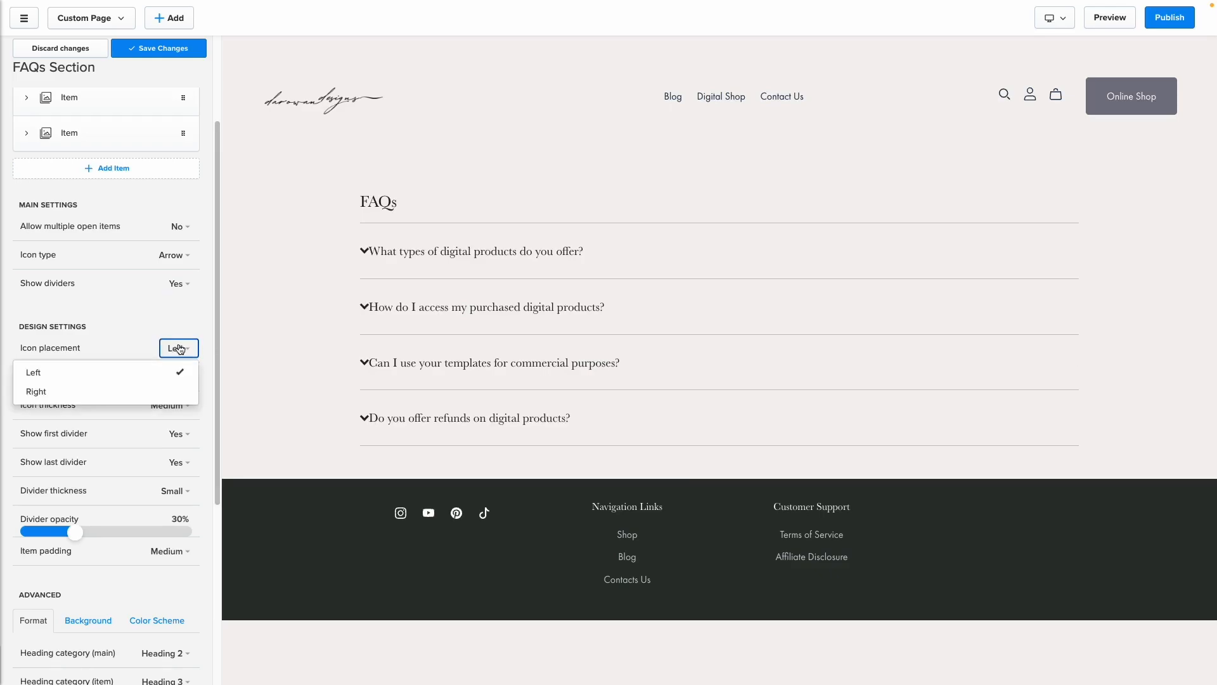
left_click(138, 391)
- Keep the FAQ icon size at Small and set the icon thickness to Small
left_click(173, 377)
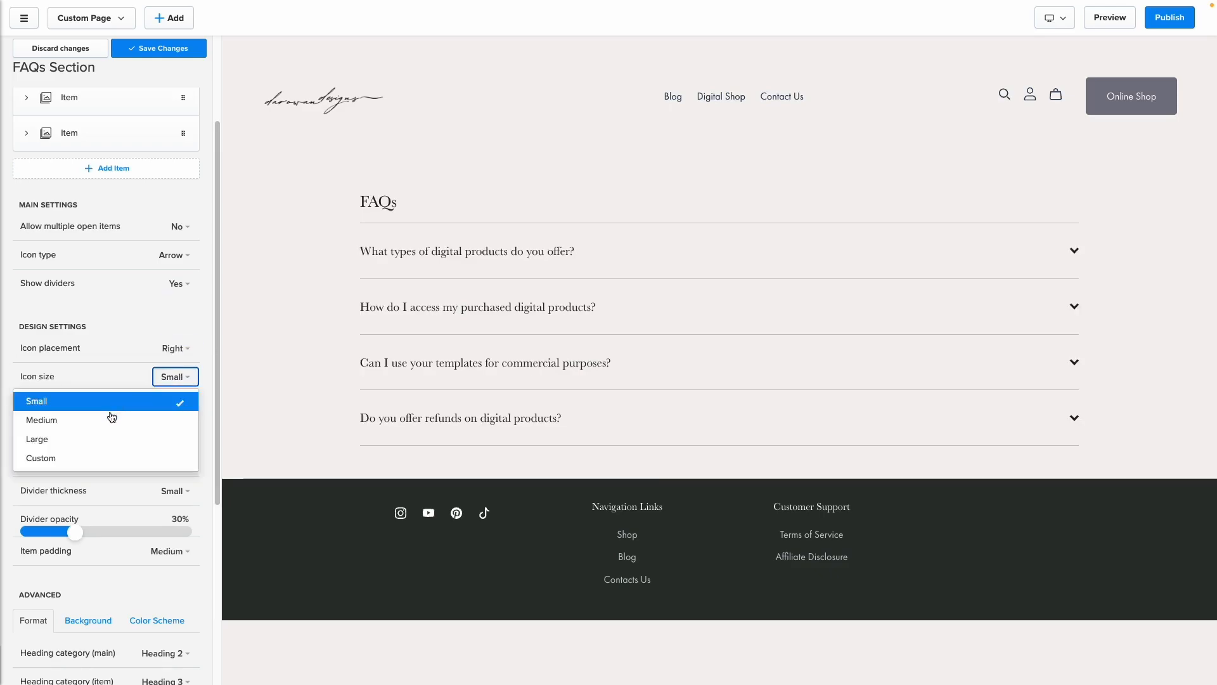
left_click(145, 401)
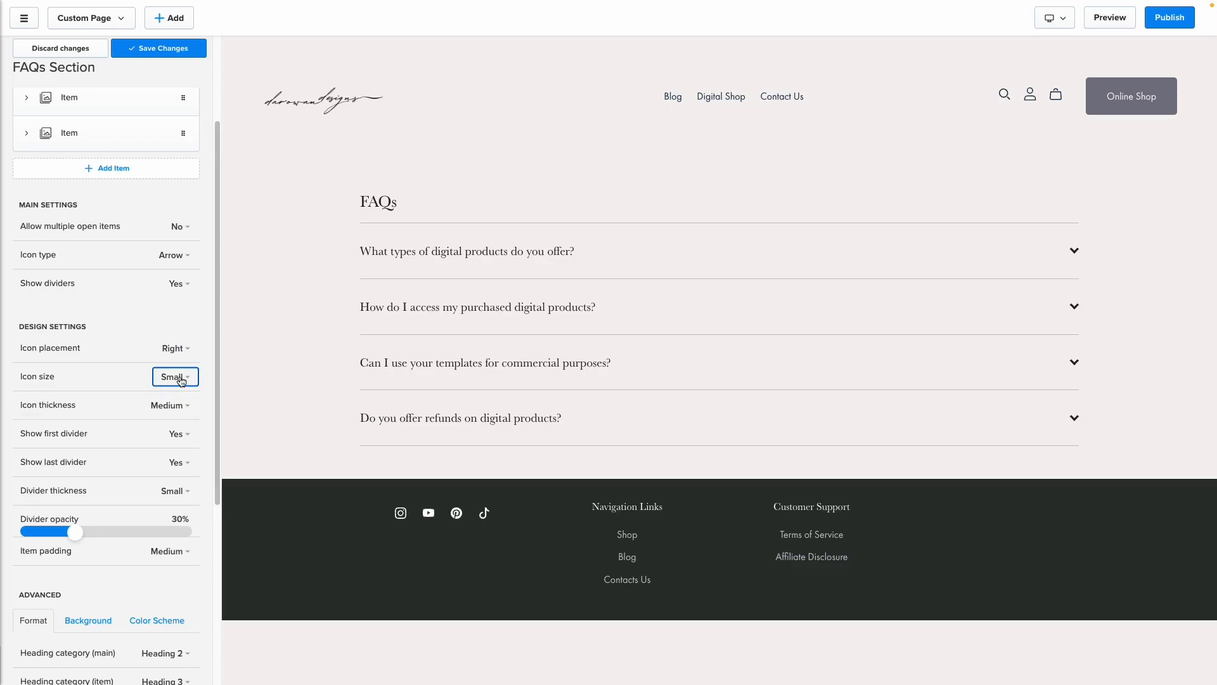
left_click(184, 410)
left_click(110, 430)
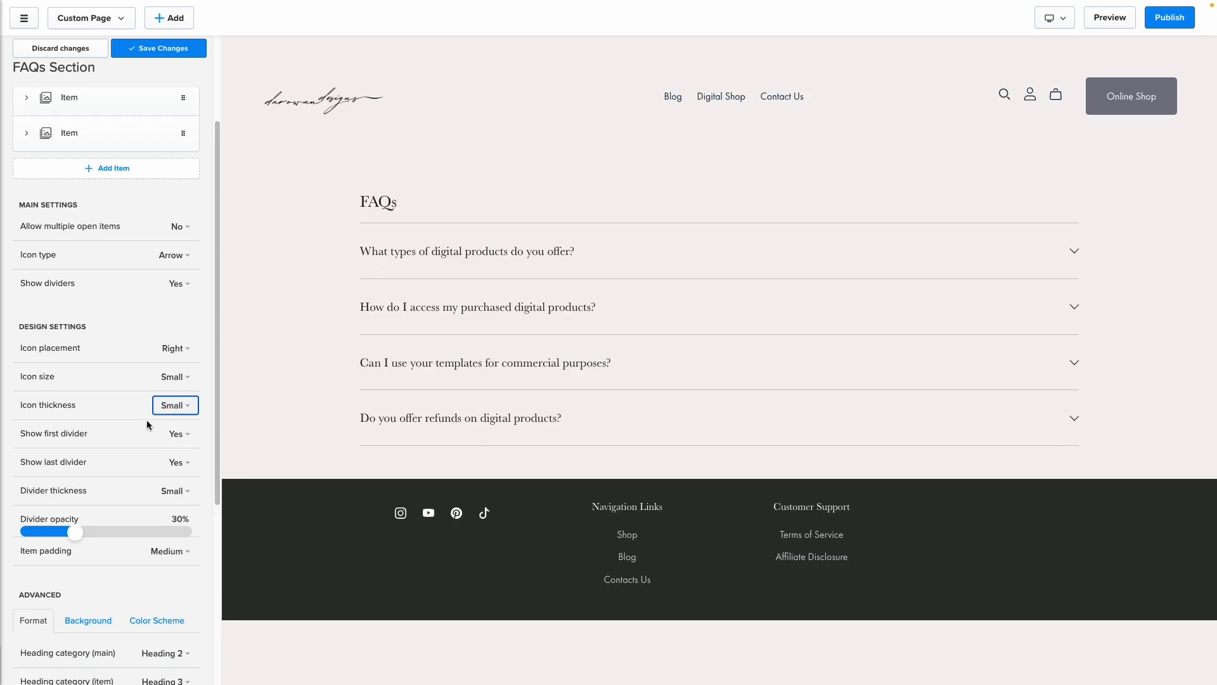
- Try hiding the first divider above the FAQ items and set it to show again
scroll(202, 433, "down", 1)
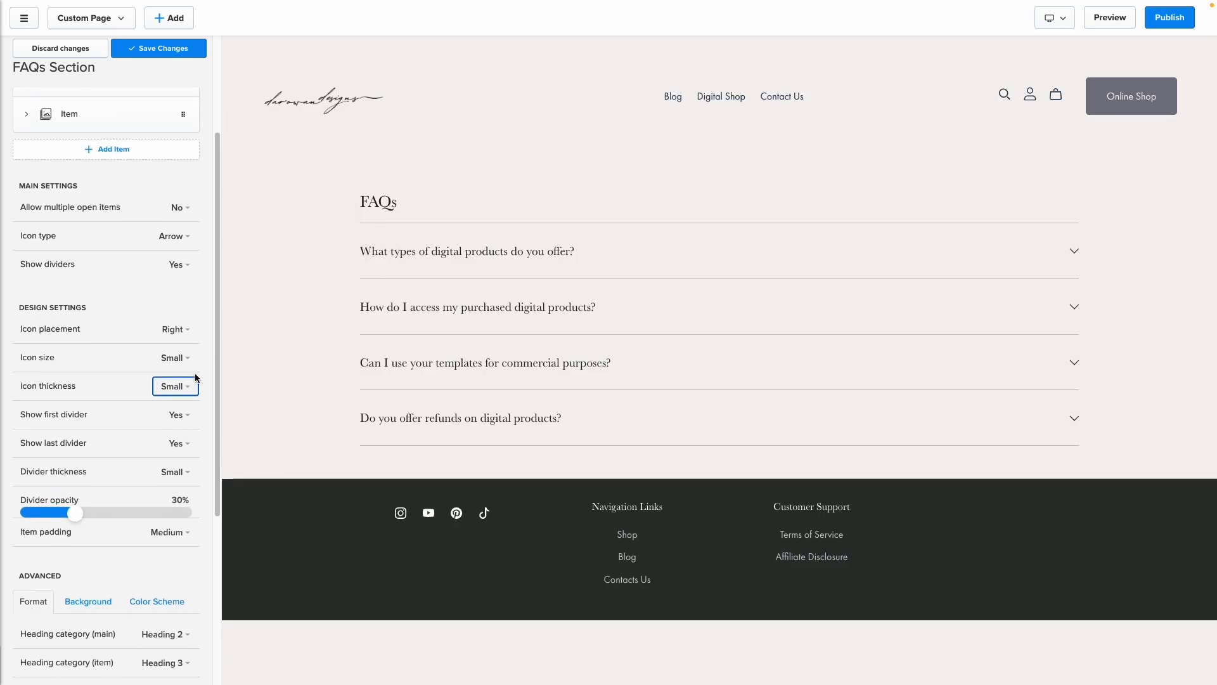
left_click(184, 415)
left_click(55, 452)
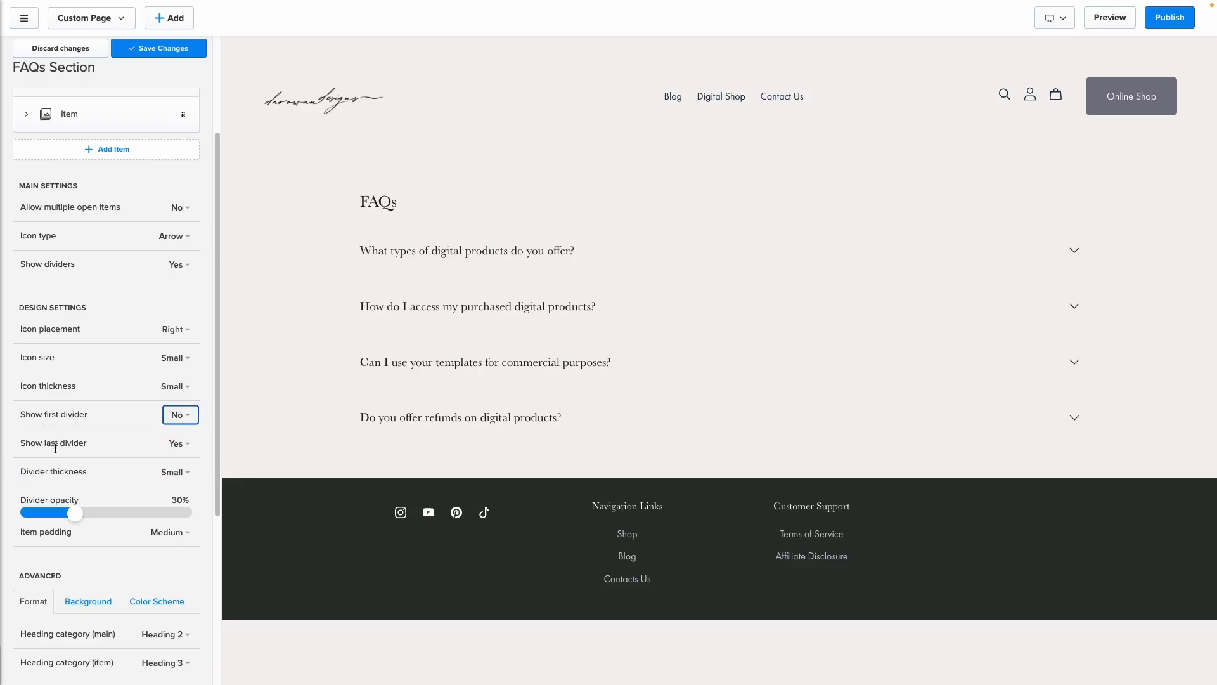
left_click(170, 419)
left_click(38, 438)
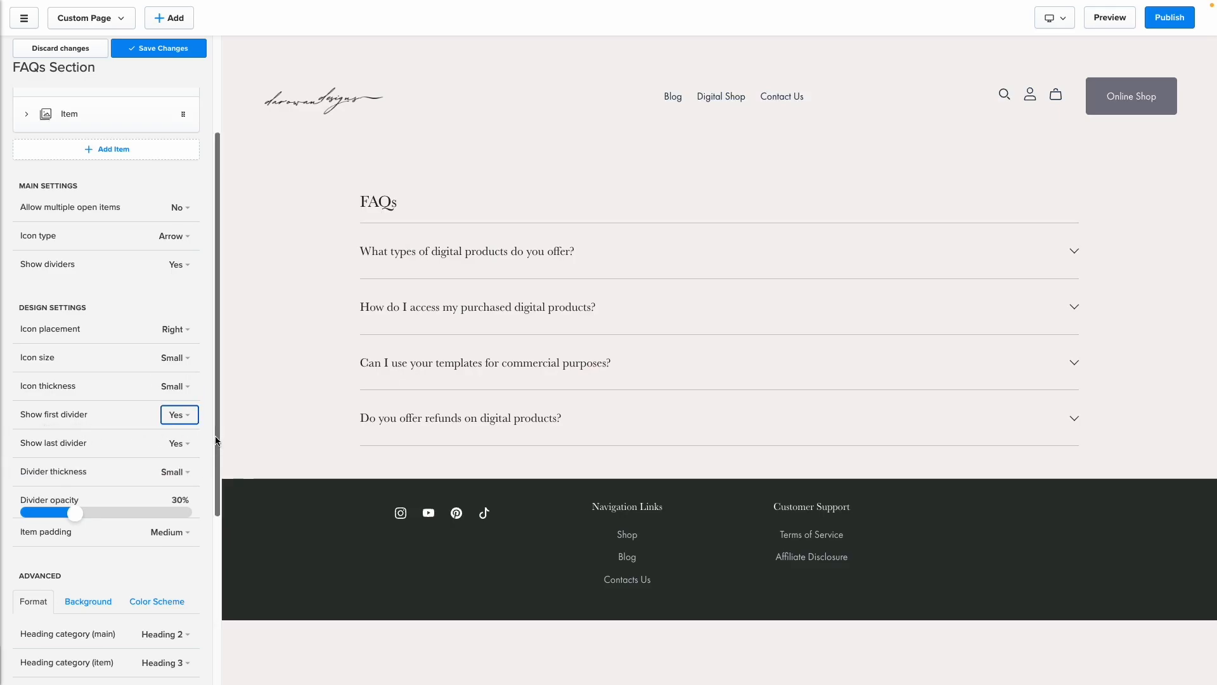
- Try a Medium divider thickness for the FAQ items and set it back to Small
scroll(208, 435, "down", 1)
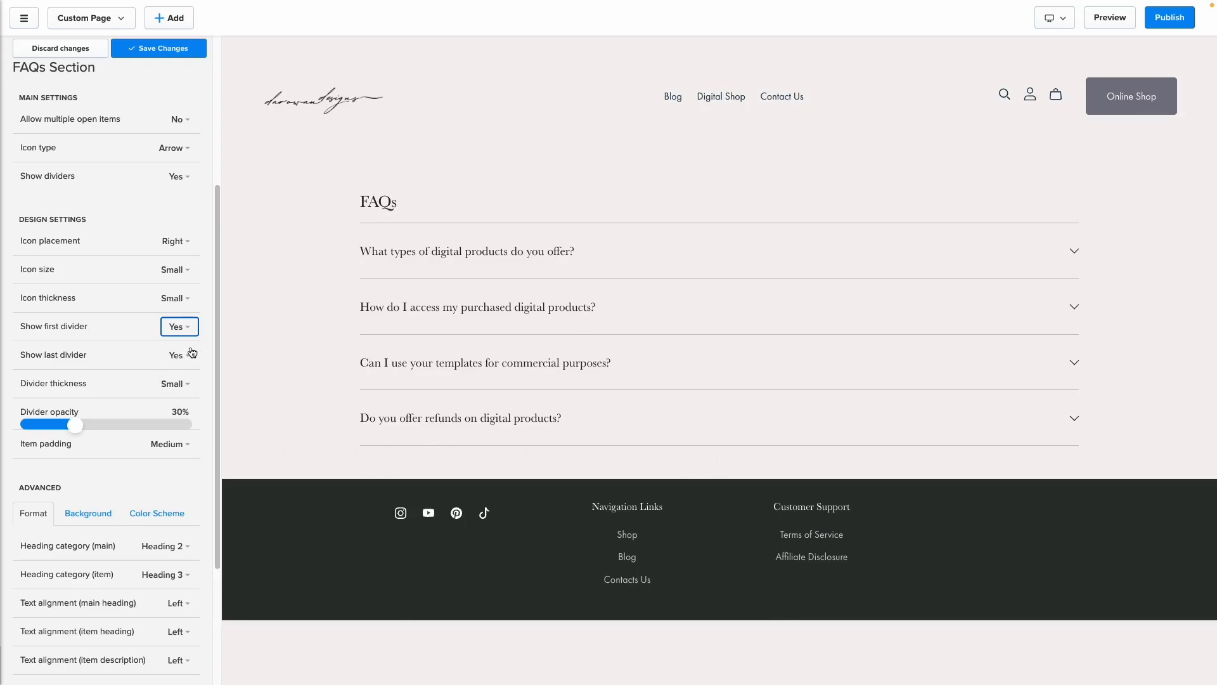
scroll(213, 373, "down", 1)
left_click(172, 366)
left_click(62, 409)
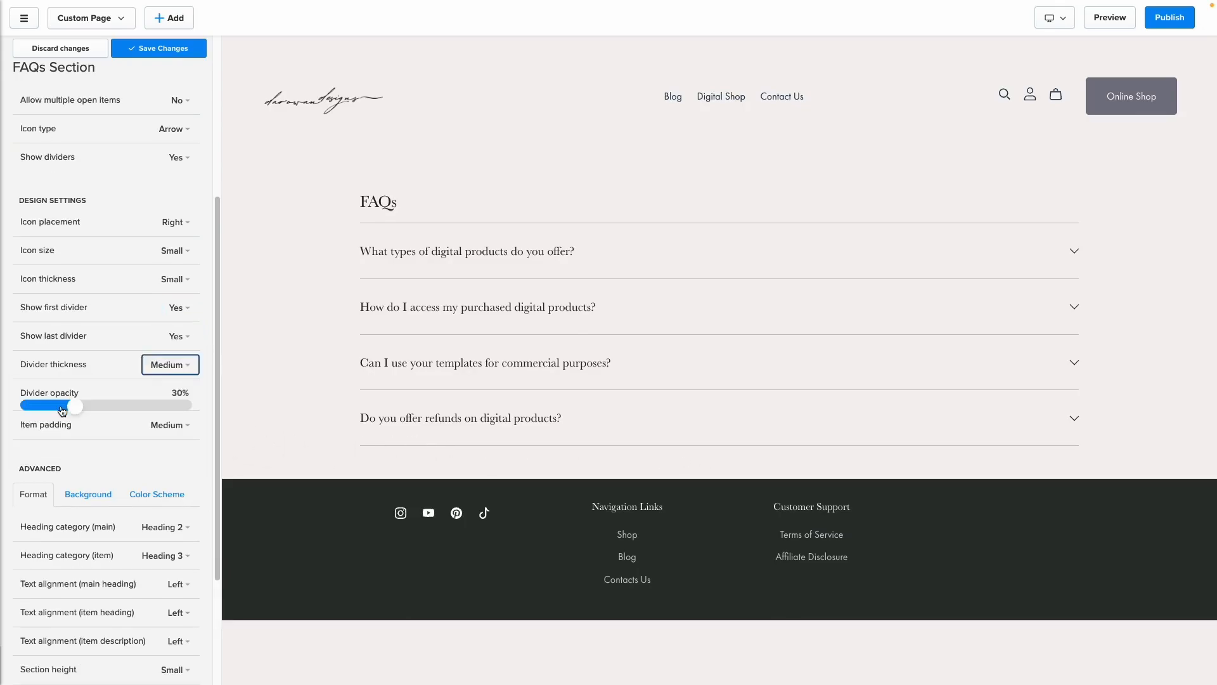
left_click(164, 357)
left_click(116, 388)
- Go through the FAQs section's advanced color scheme settings and save the section's changes
scroll(183, 380, "down", 3)
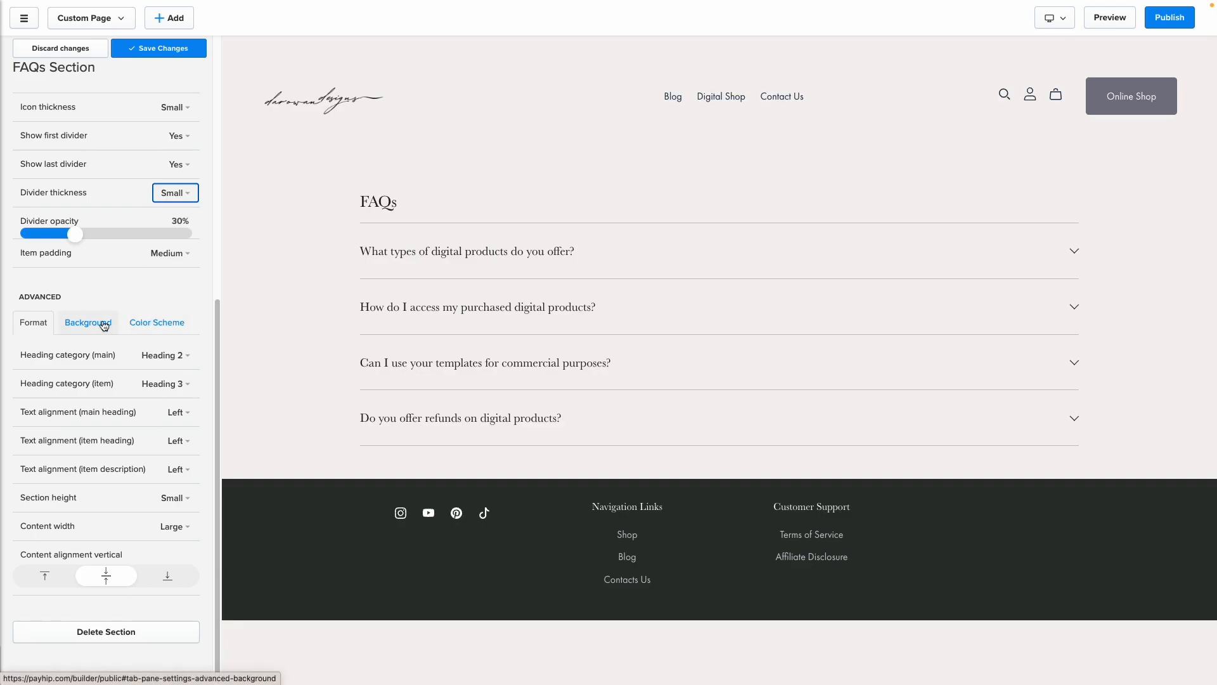
left_click(134, 322)
left_click(87, 455)
left_click(163, 49)
- Check the FAQ page's settings, keeping the title FAQ, the URL ending faq and visible status, and save them
left_click(198, 54)
left_click(147, 76)
left_click(458, 134)
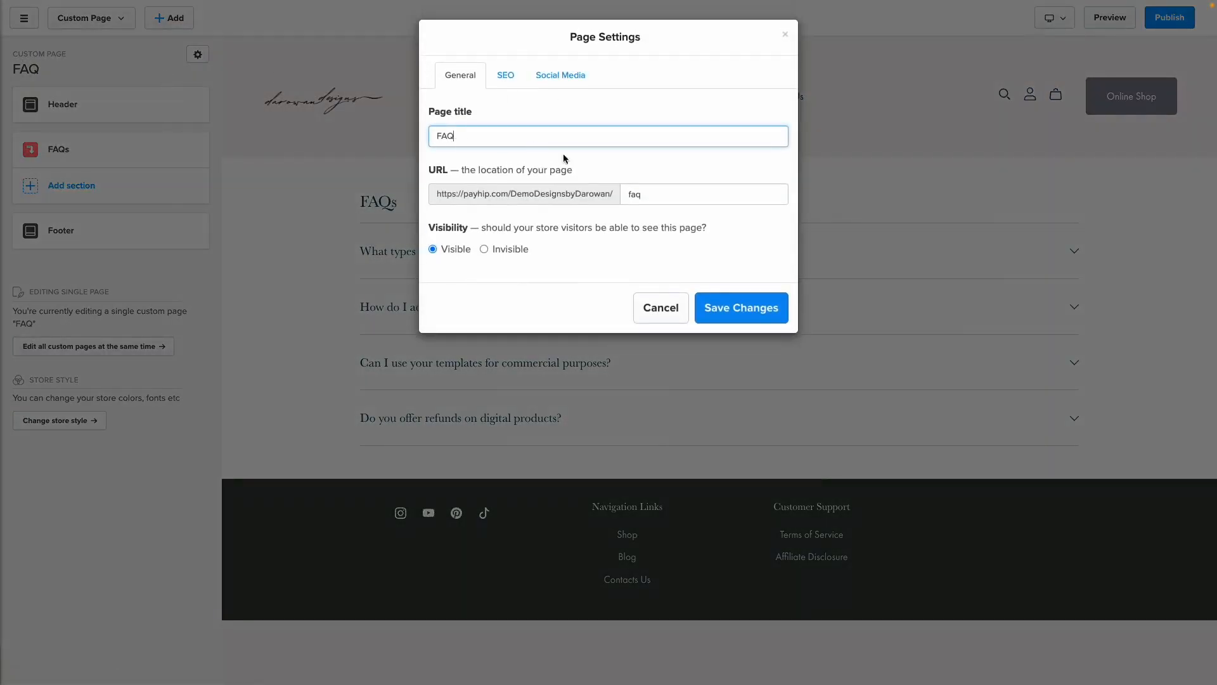
left_click(663, 196)
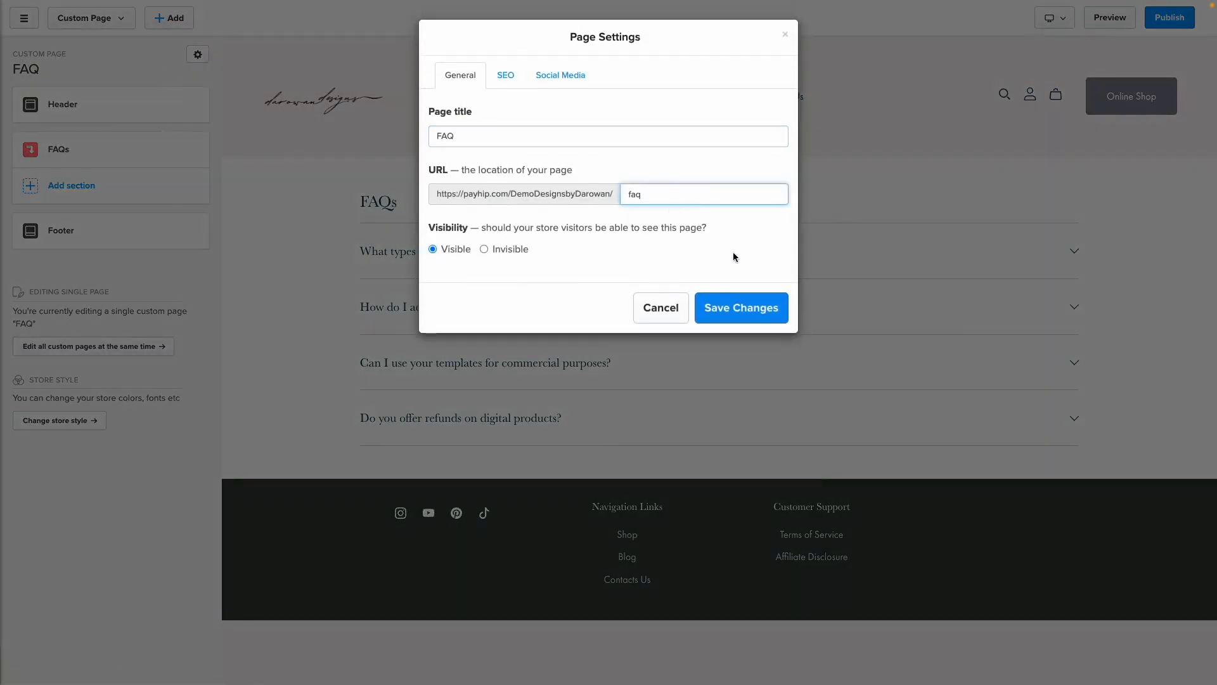
left_click(728, 315)
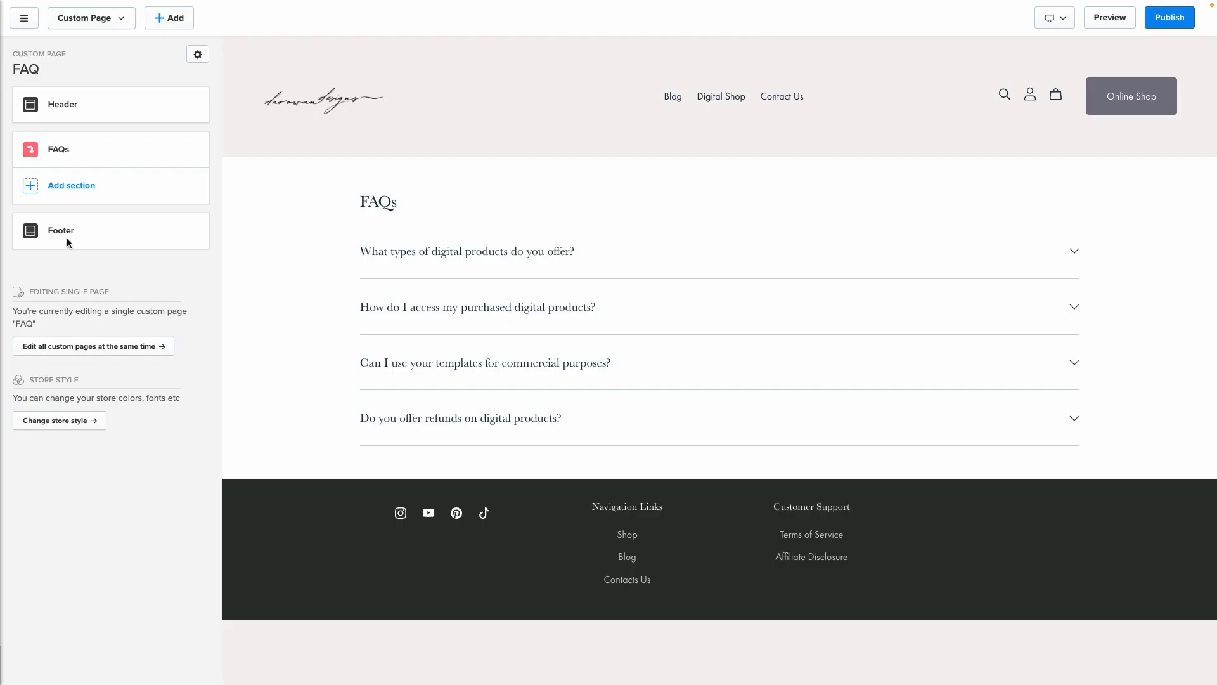
- Add a navigation link named FAQ, pointing to the FAQ page, to the footer's Customer Support column and apply it
left_click(70, 230)
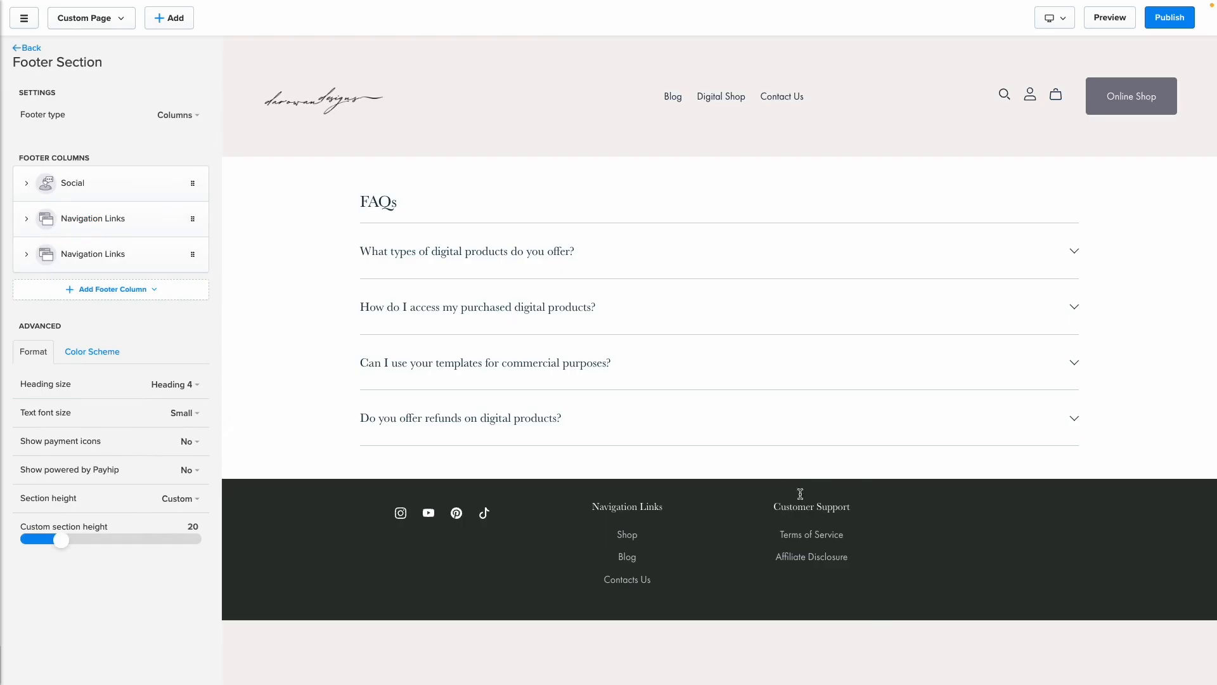
left_click(93, 253)
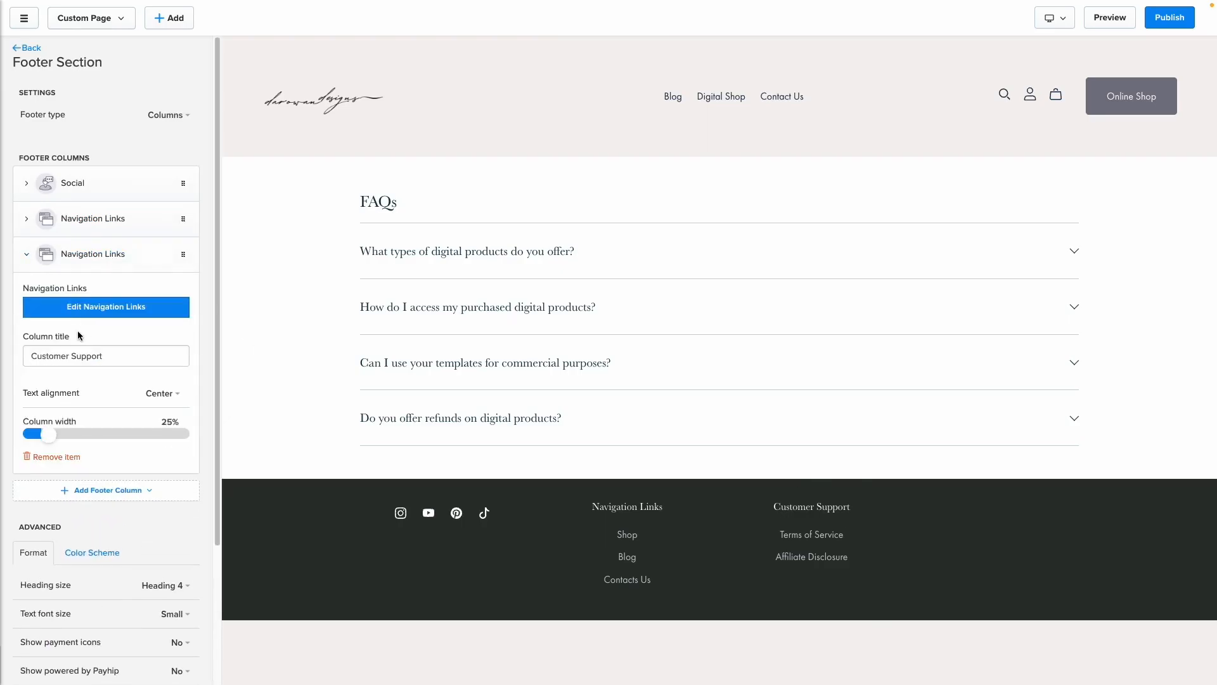
left_click(84, 305)
left_click(80, 152)
left_click(551, 94)
type("FAQ")
left_click(532, 136)
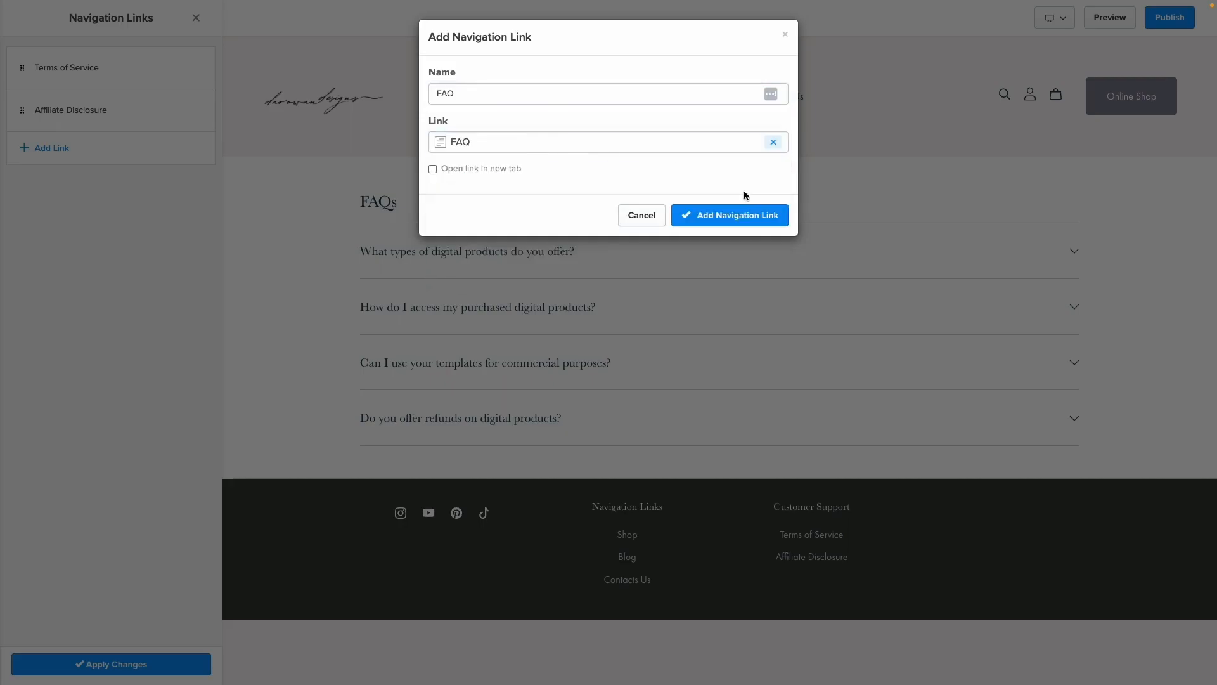
left_click(726, 213)
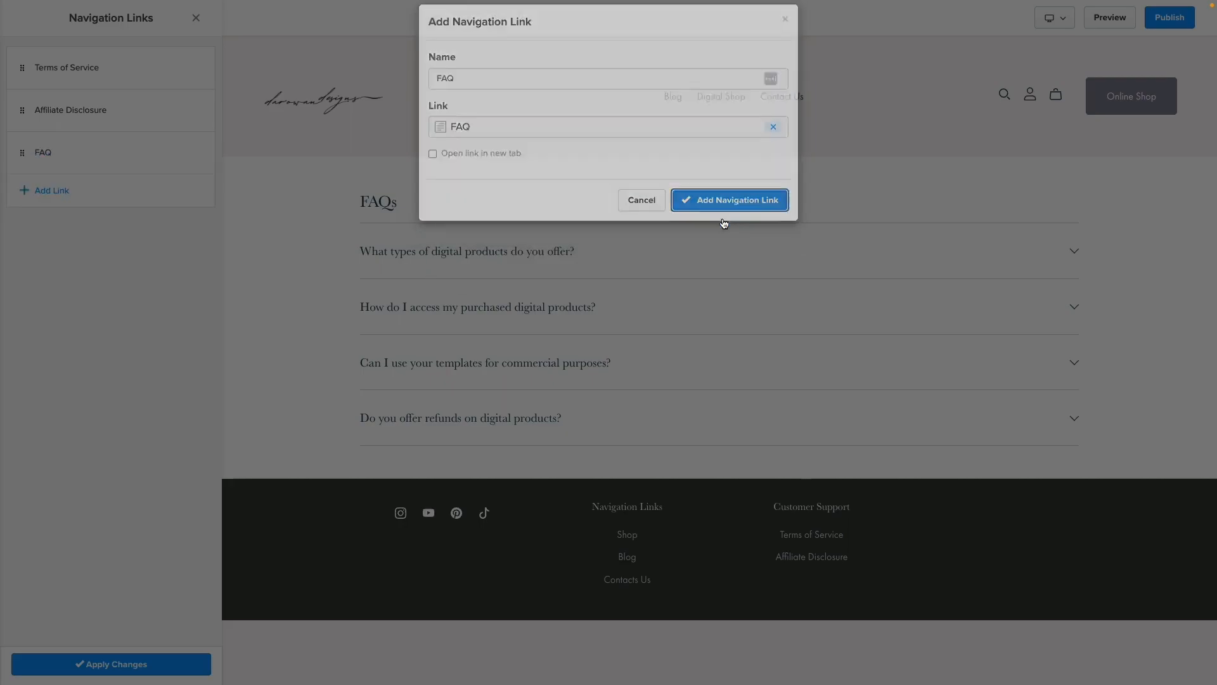
left_click(126, 661)
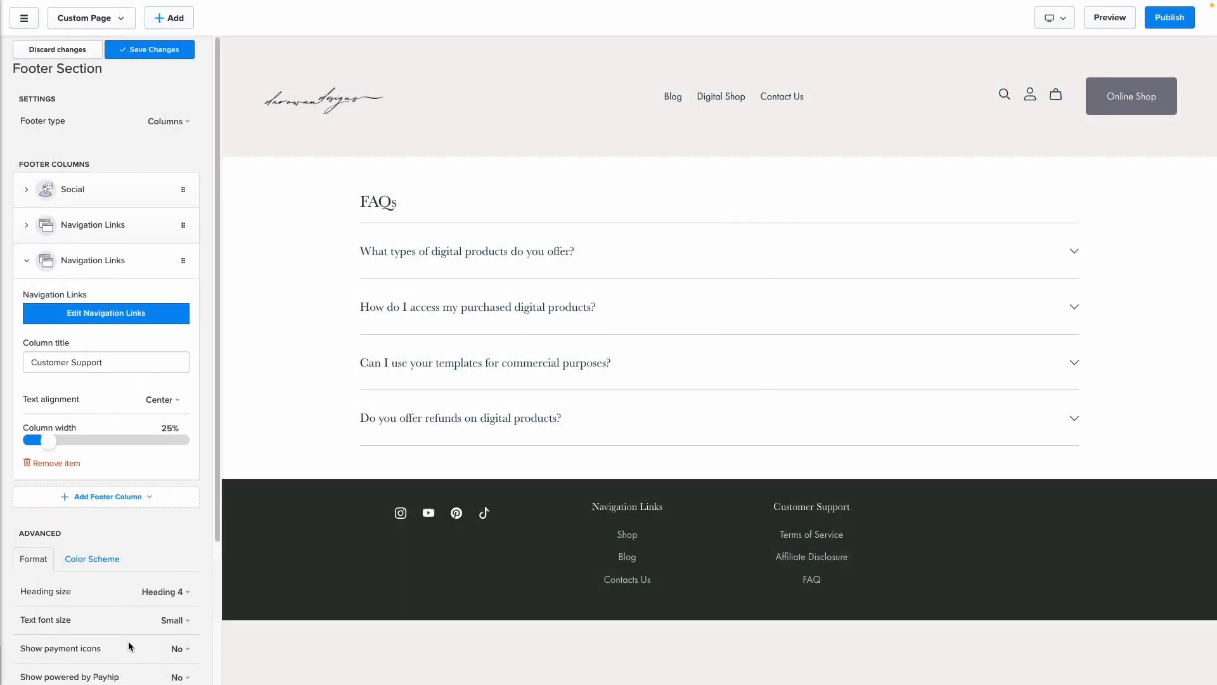
- Move the FAQ link to the first place in the Customer Support column and save the footer changes
left_click(80, 312)
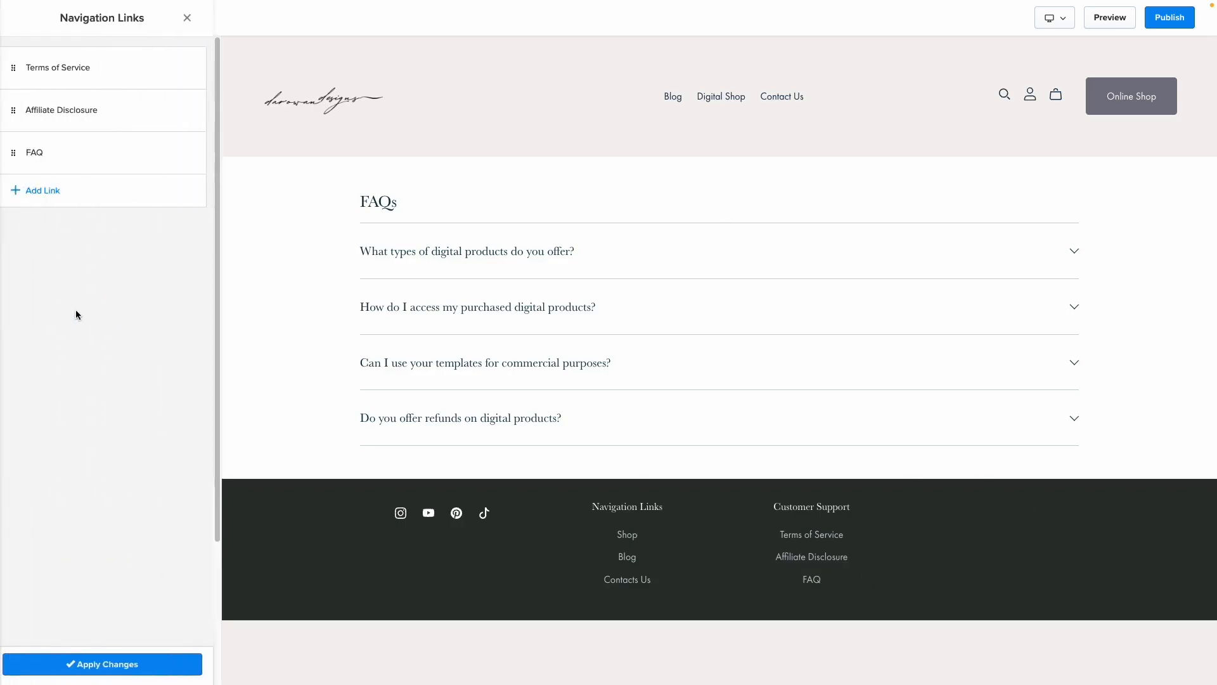
left_click_drag(26, 156, 40, 66)
left_click(100, 664)
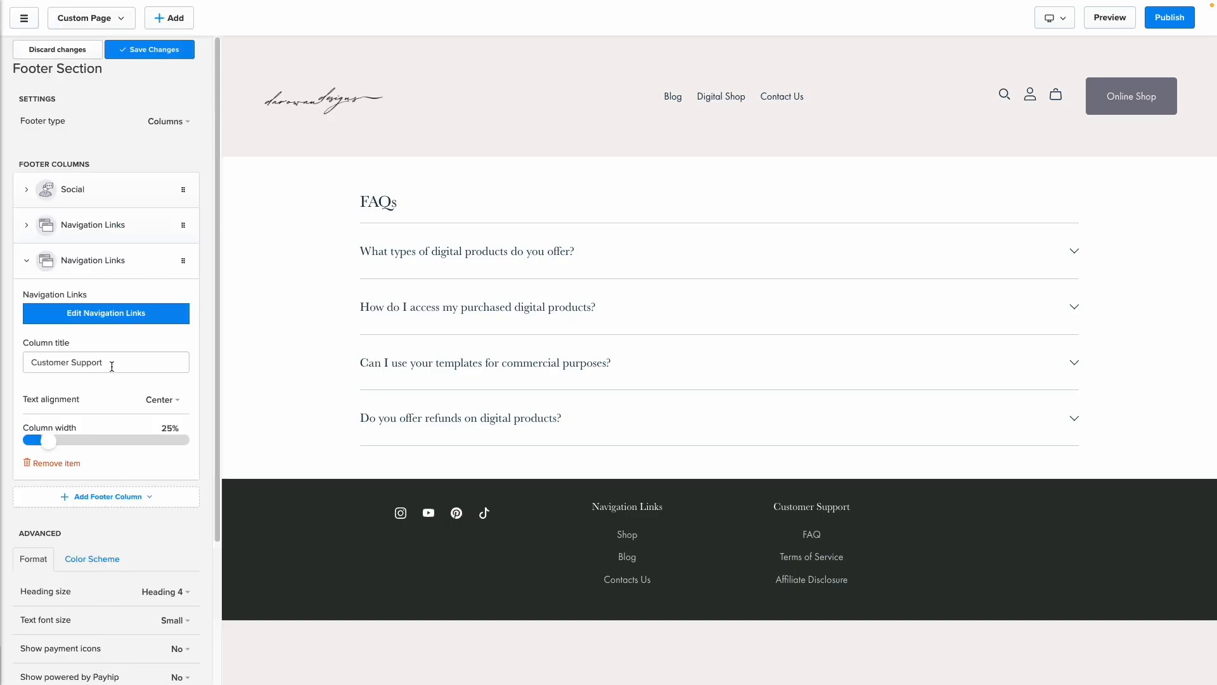
left_click(177, 52)
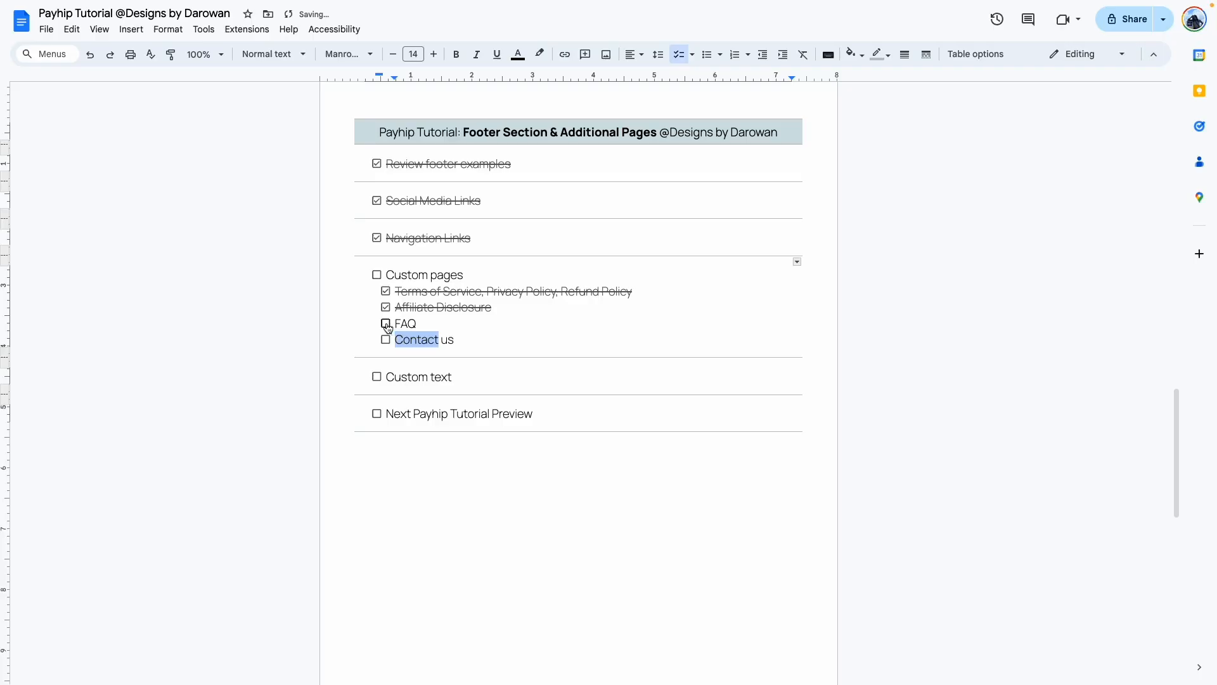
- In the Google Docs tutorial checklist, mark the FAQ item as done and highlight the Contact us item
left_click(387, 324)
triple_click(428, 338)
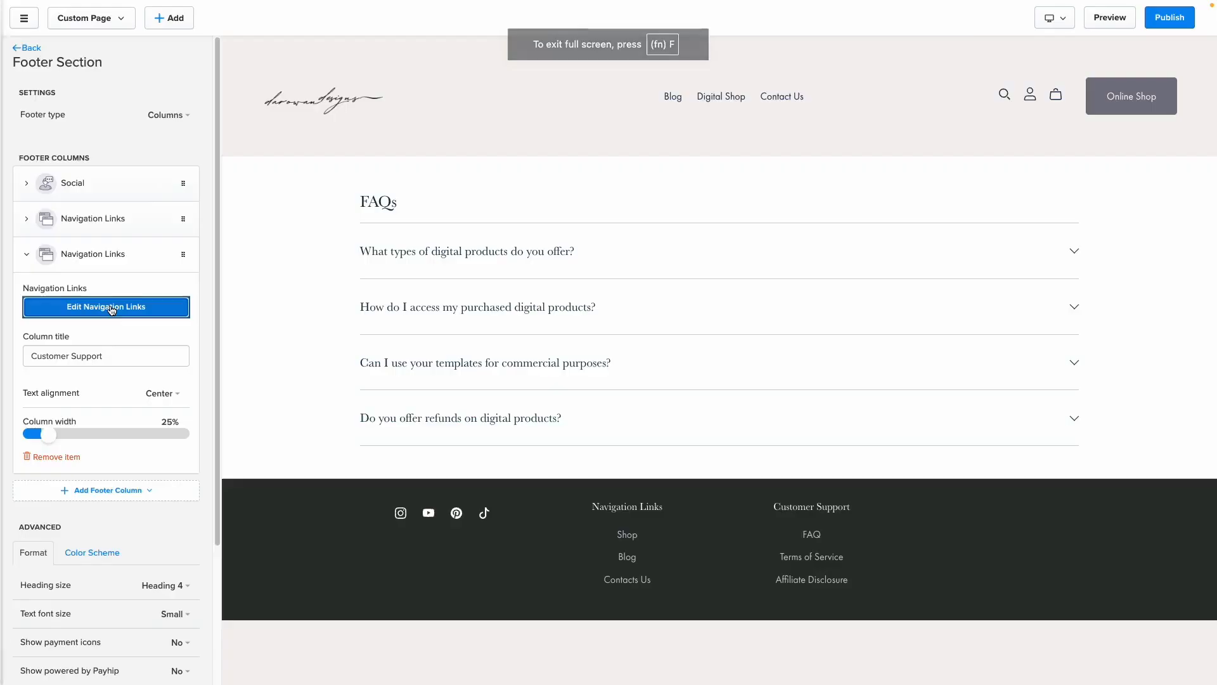
- Add a Contact Us link to the contact page in the footer's Customer Support column and save the footer
left_click(105, 307)
left_click(57, 190)
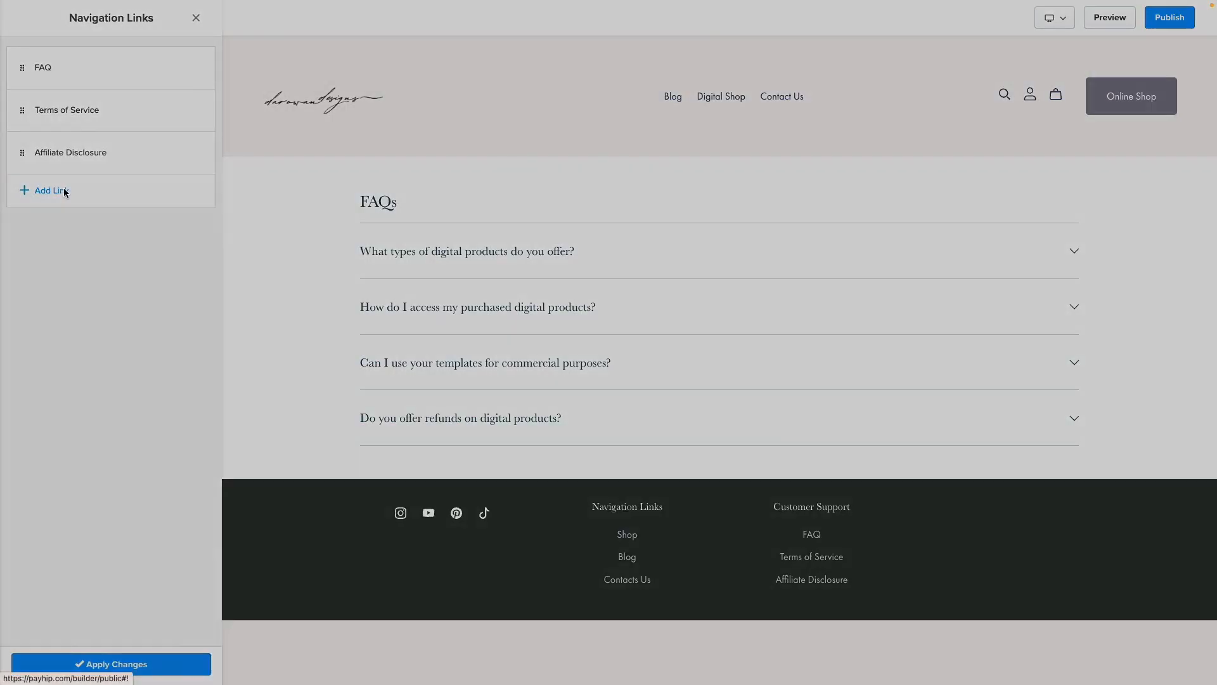
left_click(559, 93)
type("Contact Us")
left_click(545, 135)
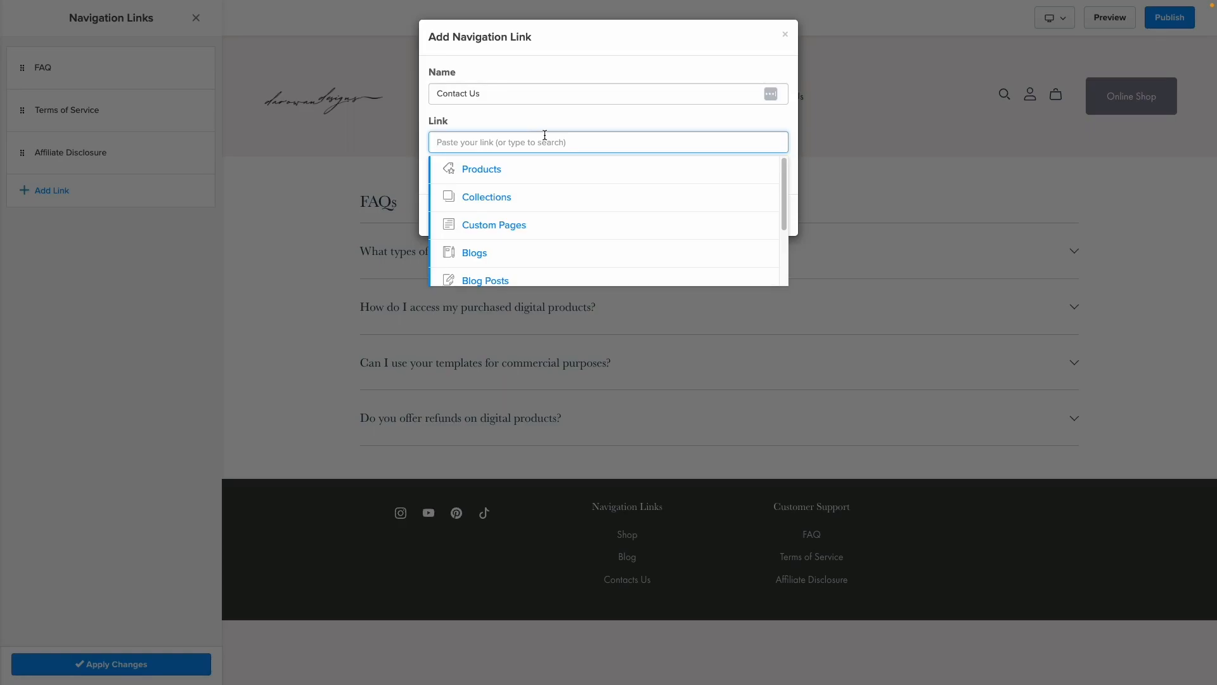
type("contact")
left_click(634, 193)
left_click(715, 214)
left_click(111, 664)
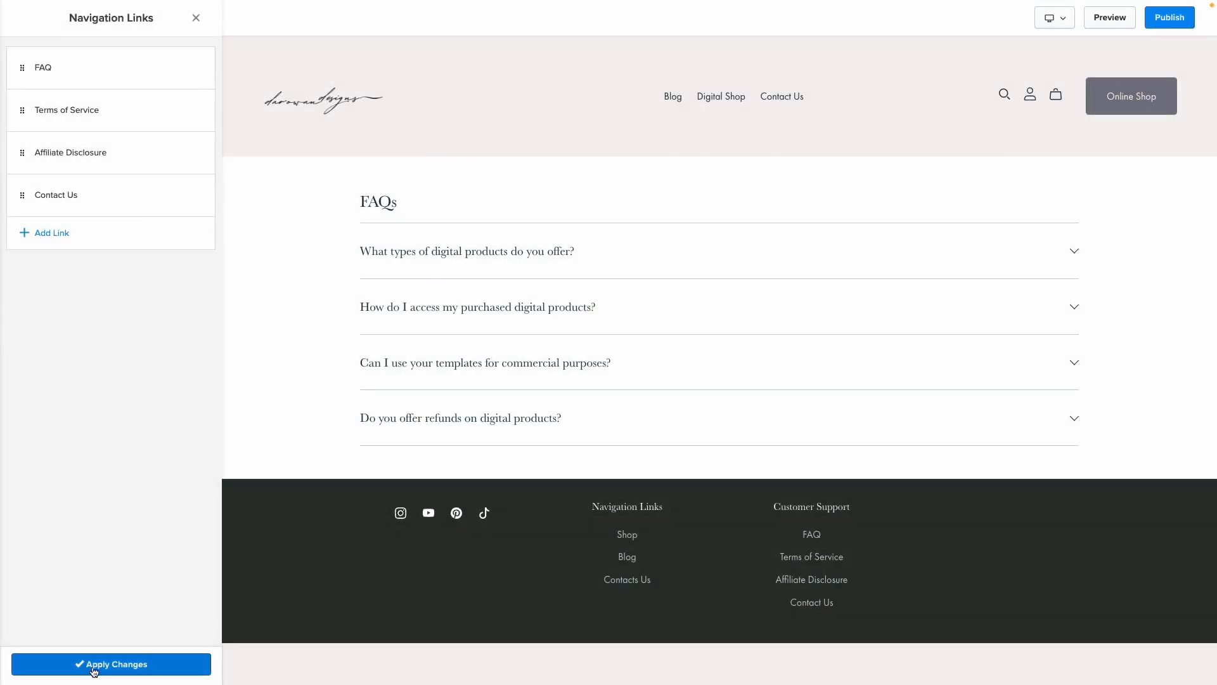
left_click(150, 52)
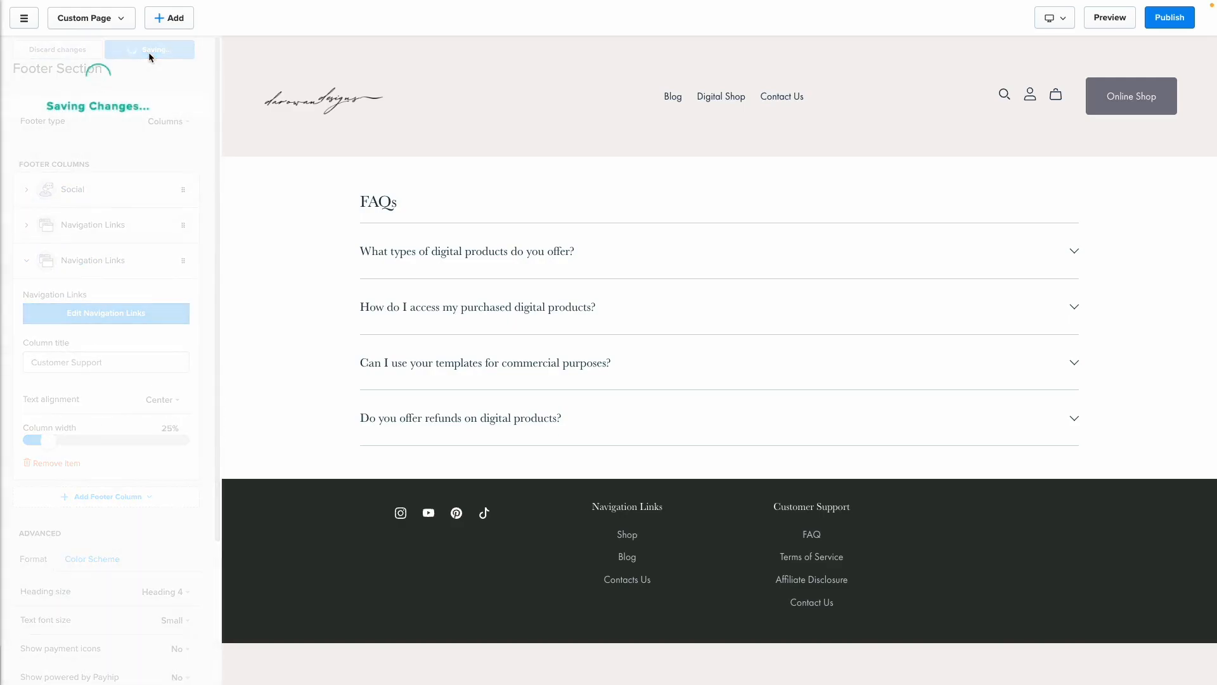
- Preview the draft store and test the footer's Customer Support links, including Contact Us, FAQ and Terms of Service
left_click(1110, 17)
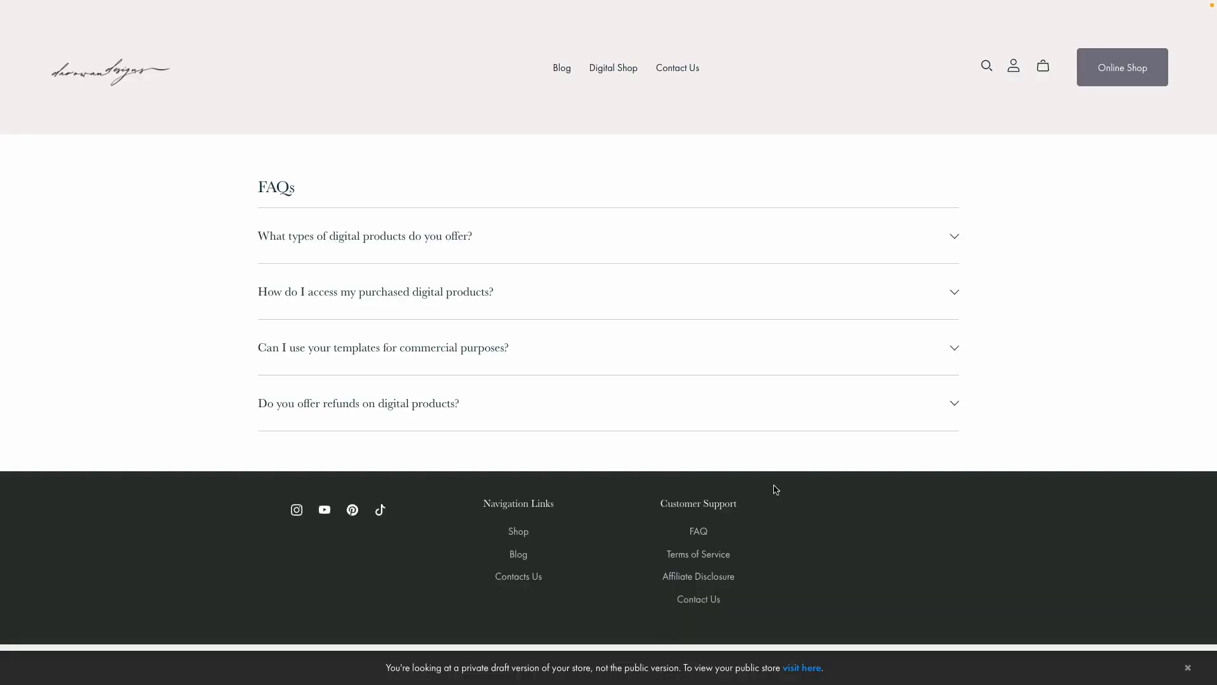
left_click(700, 600)
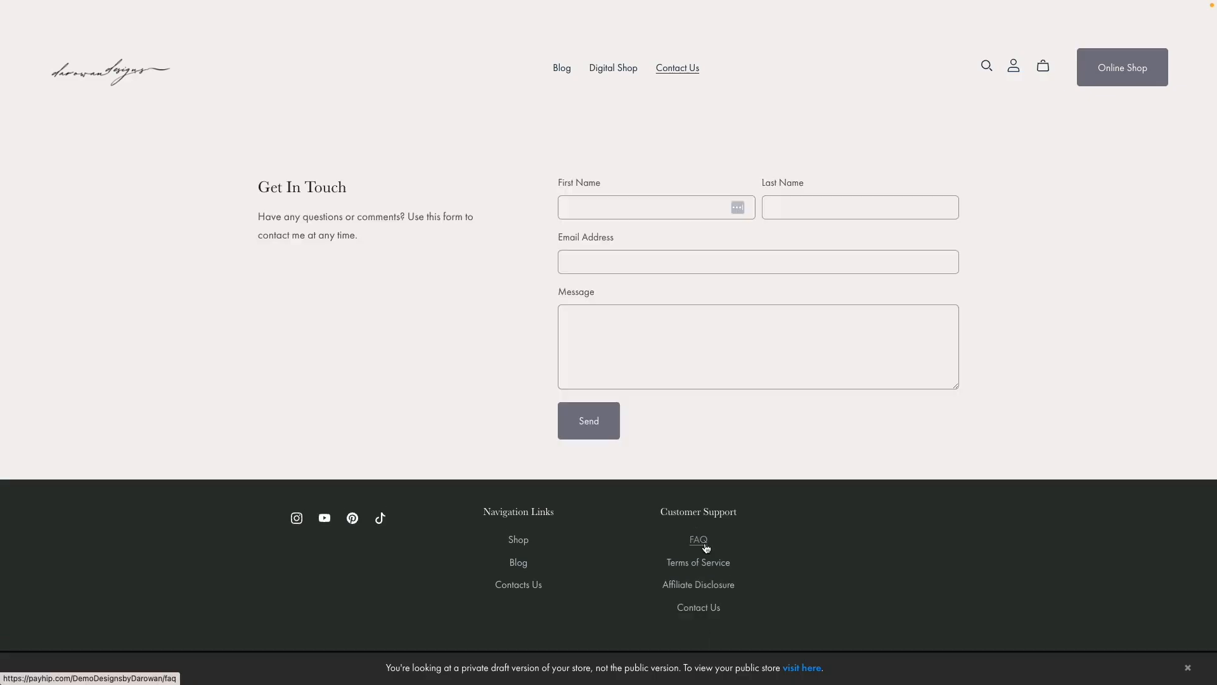
left_click(699, 540)
left_click(709, 557)
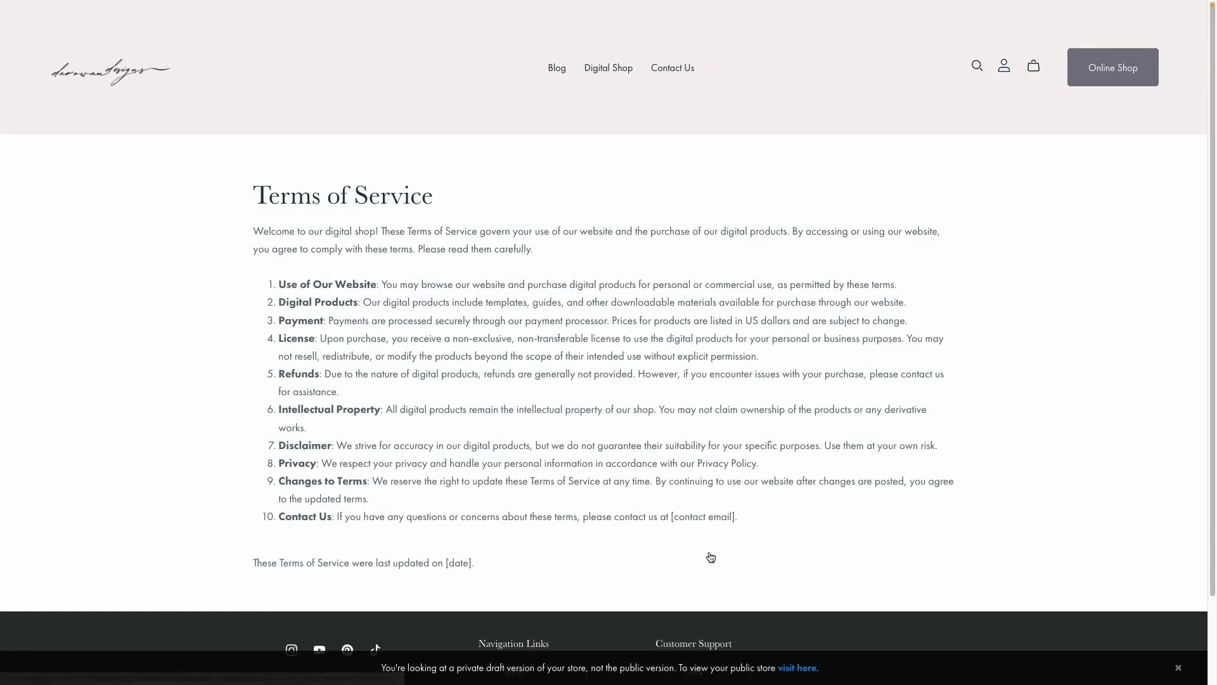
scroll(710, 590, "down", 2)
left_click(715, 618)
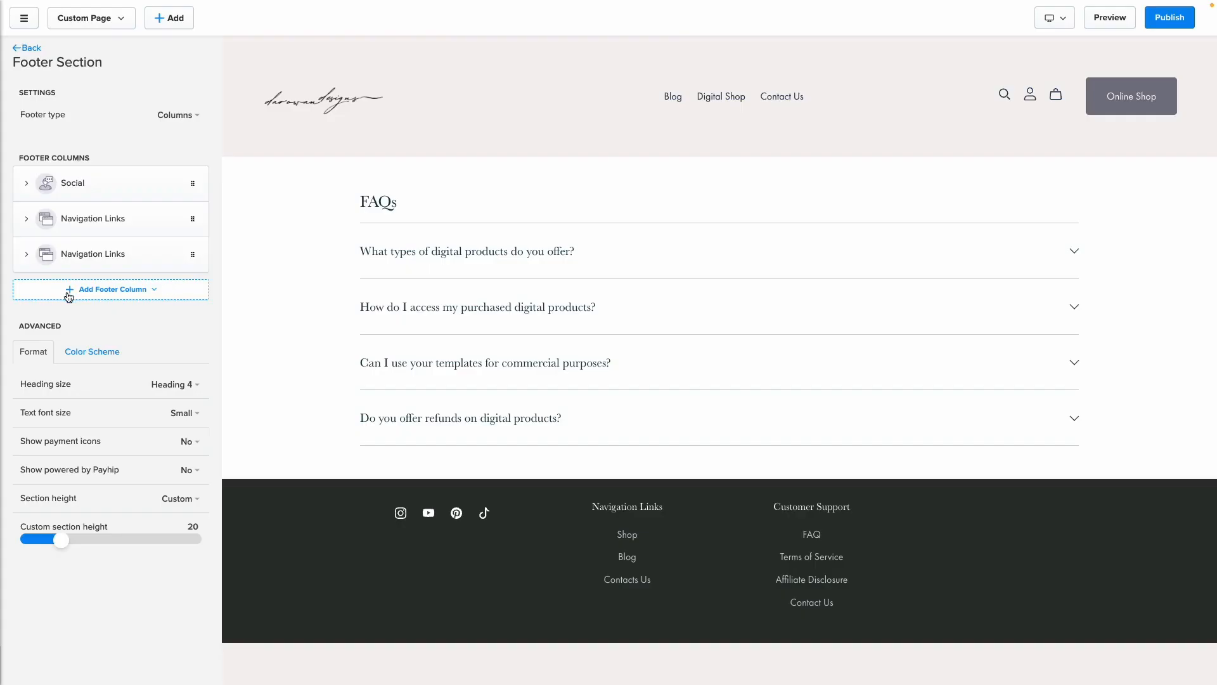
- Add a Custom Text footer column headed Mission Statement, with a paragraph starting "Our mission is to provide small business owners and entrepreneurs"
left_click(68, 294)
left_click(136, 261)
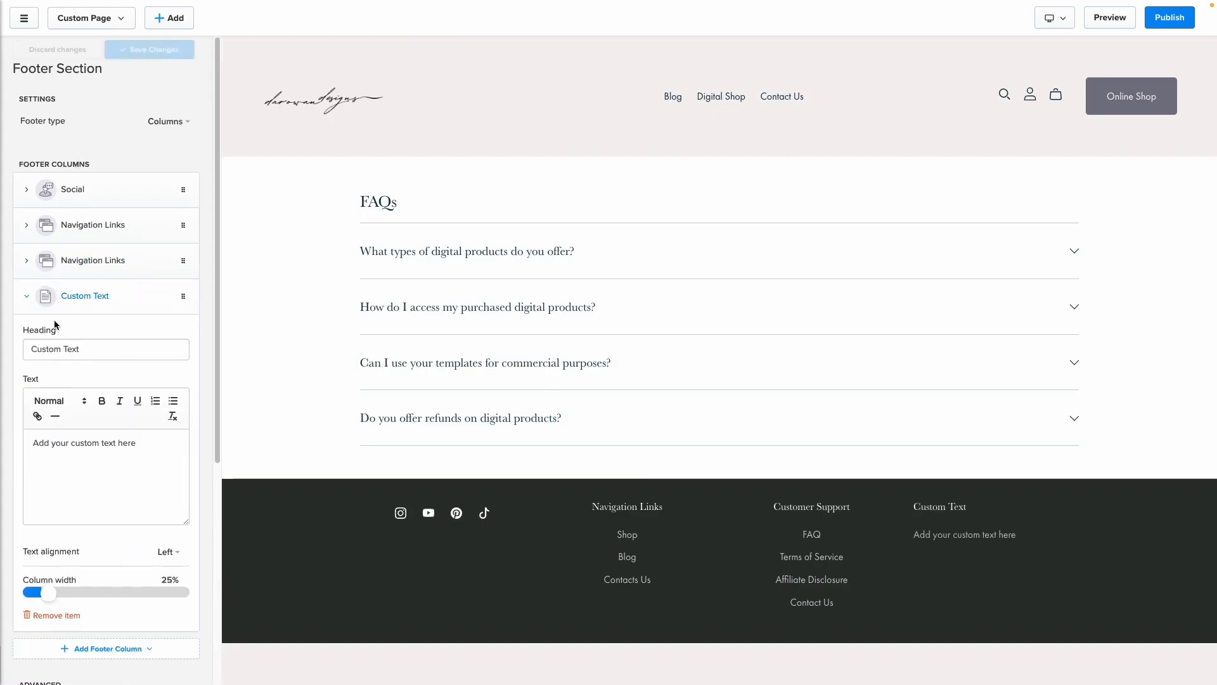
triple_click(56, 353)
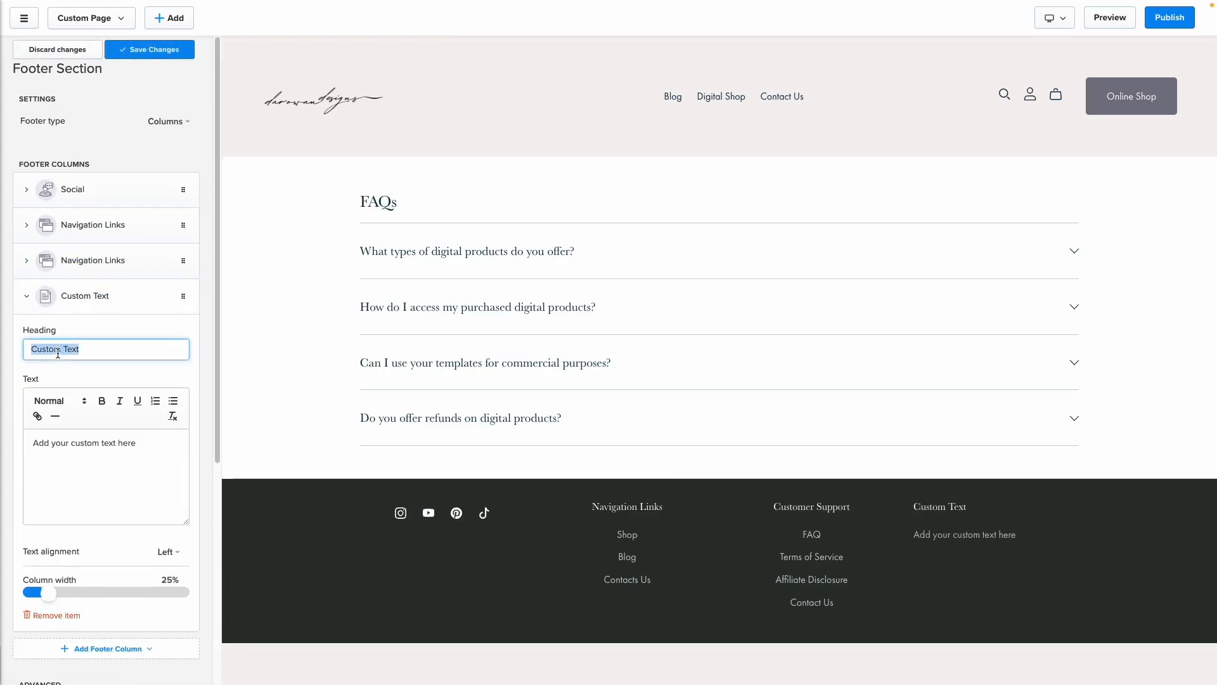
type("Mission Statement")
triple_click(54, 440)
type("Our mission is to provide small business owners and entrepreneurs with accessible and innovative digital products. By offering customizable templates and tools that streamline operations and amplify brand presence, we aim to empower our customers to achieve greater efficiency and growth.")
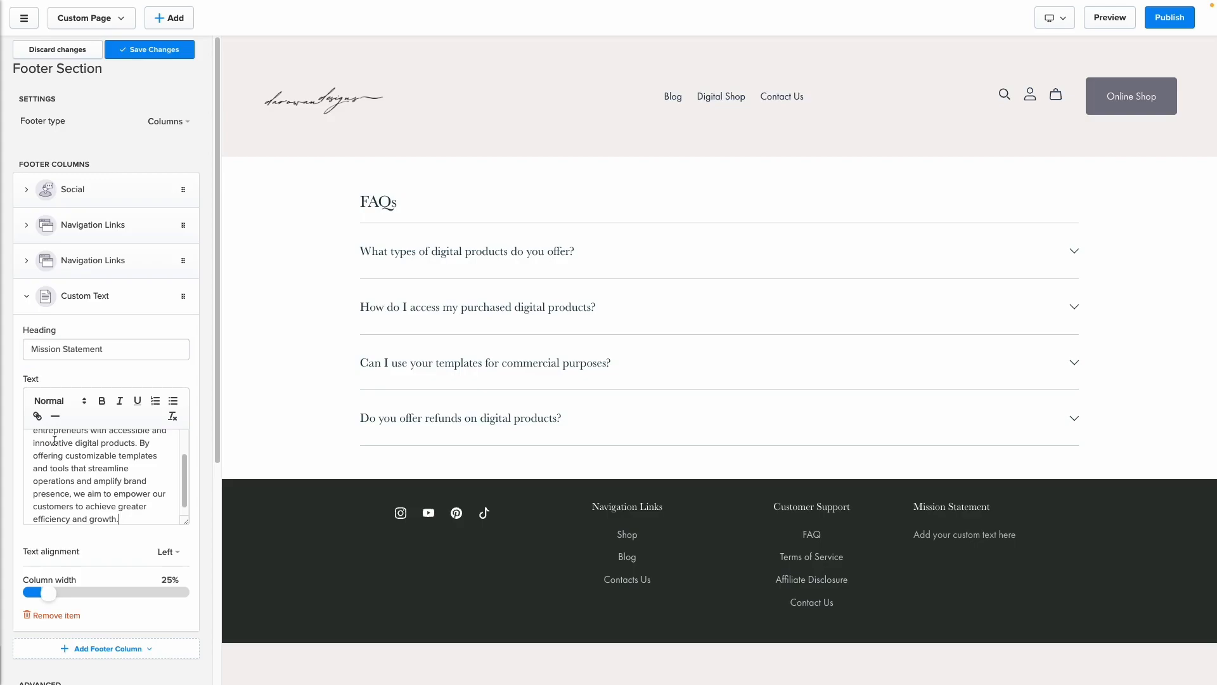
- Set the Mission Statement column's text alignment to Center and save the footer changes
scroll(55, 440, "down", 4)
left_click(164, 311)
left_click(100, 338)
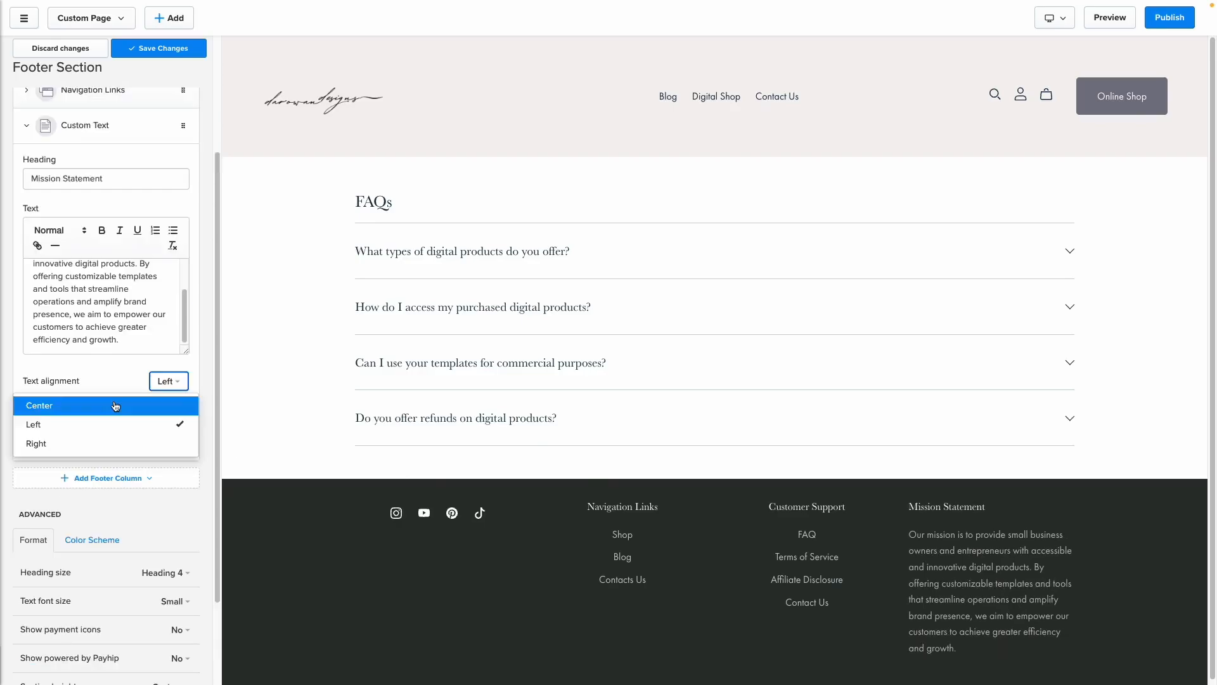
left_click(115, 406)
left_click(159, 49)
- Examine the whole footer's layout in the mobile view and return to the desktop view
left_click(1054, 18)
left_click(1053, 68)
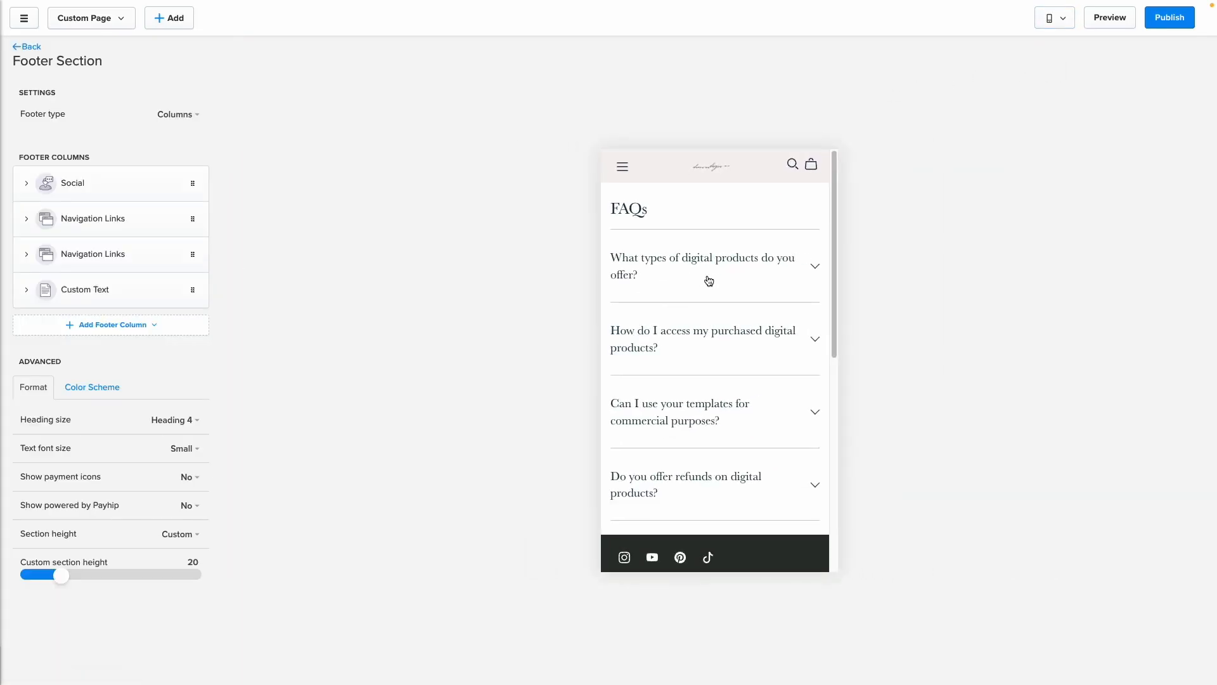
scroll(709, 279, "down", 2)
scroll(709, 279, "up", 2)
scroll(709, 280, "down", 5)
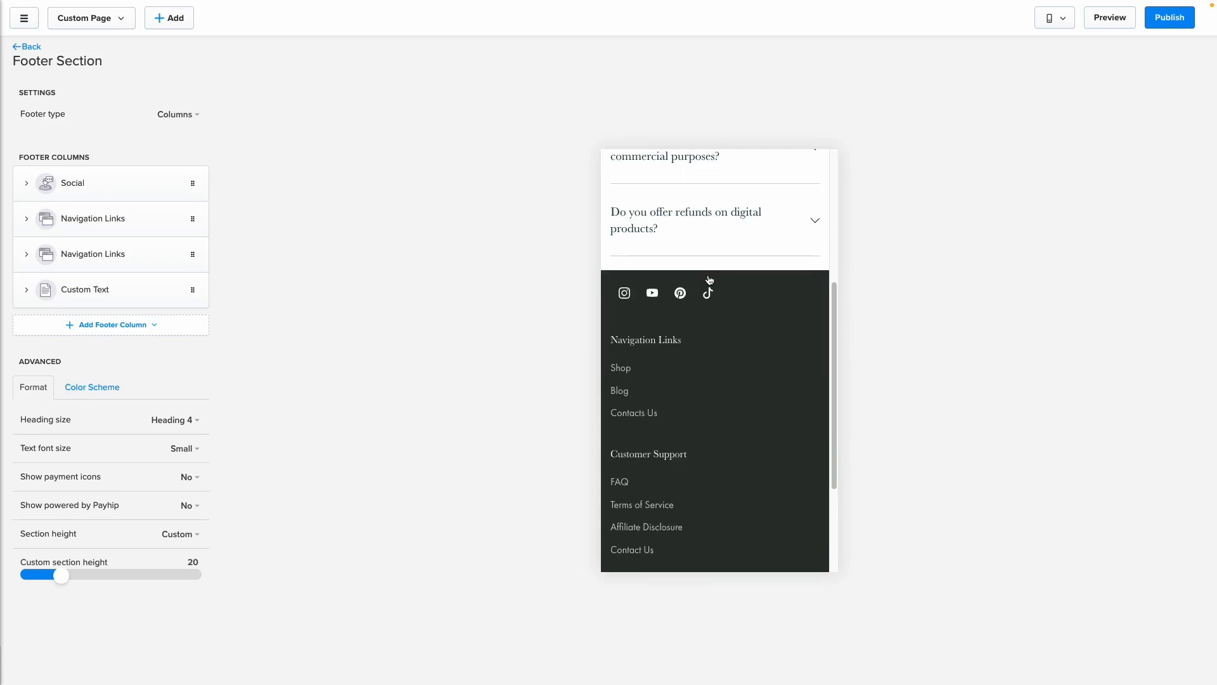
scroll(709, 277, "up", 2)
scroll(709, 277, "down", 2)
left_click(1055, 26)
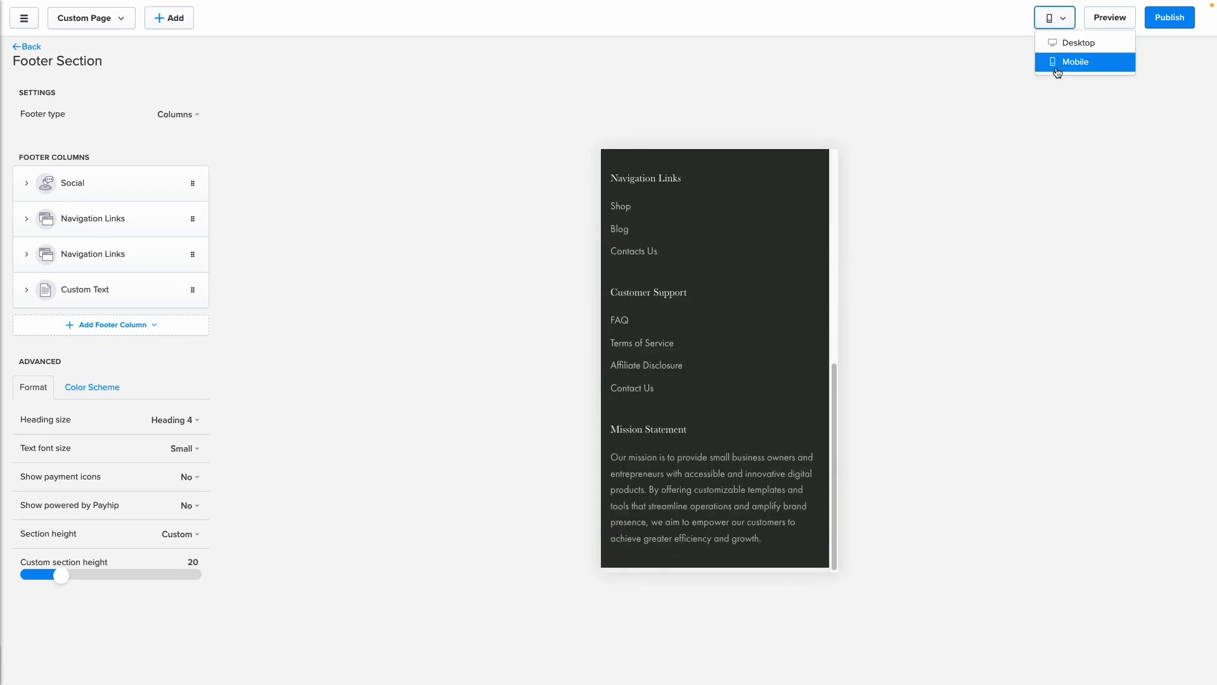
left_click(1058, 42)
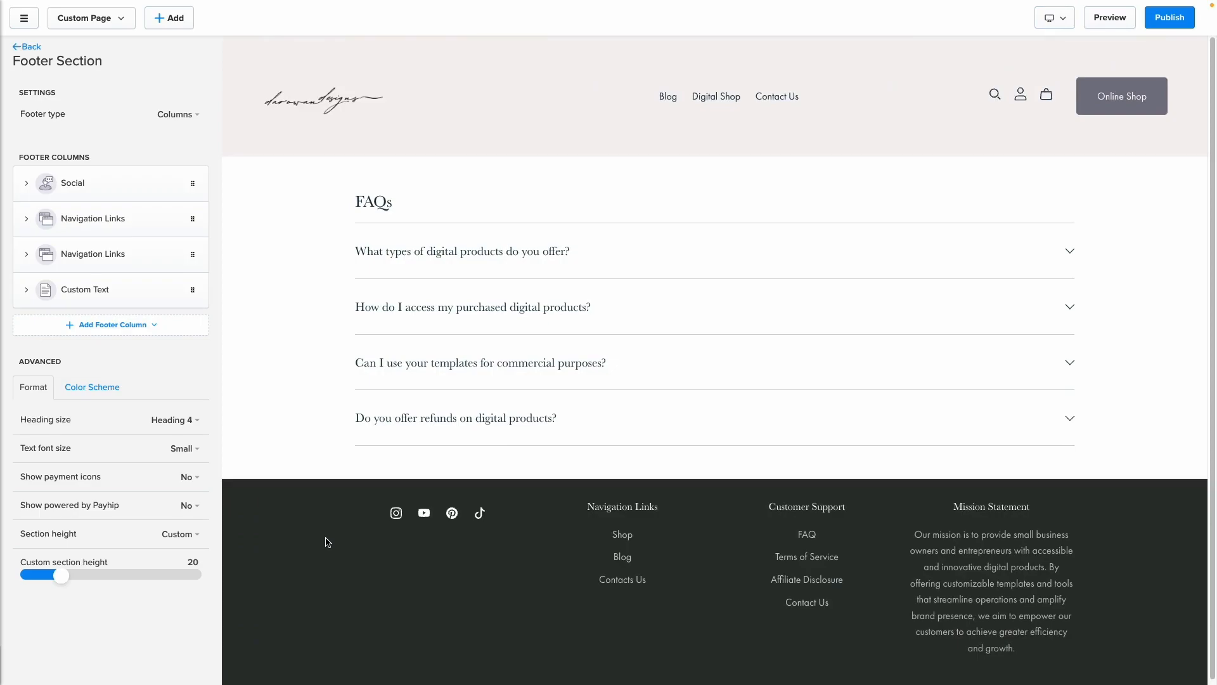
- Compare the Highlight, Dark and Light color schemes on the footer and set it to Highlight
left_click(89, 386)
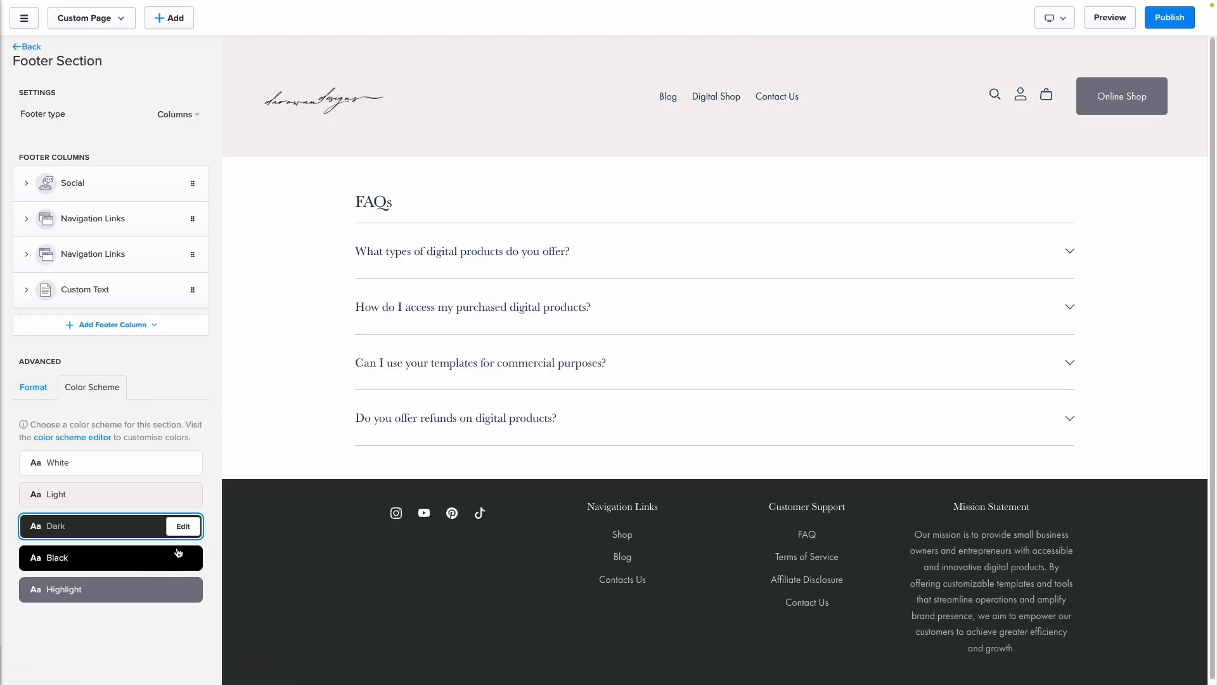
left_click(82, 591)
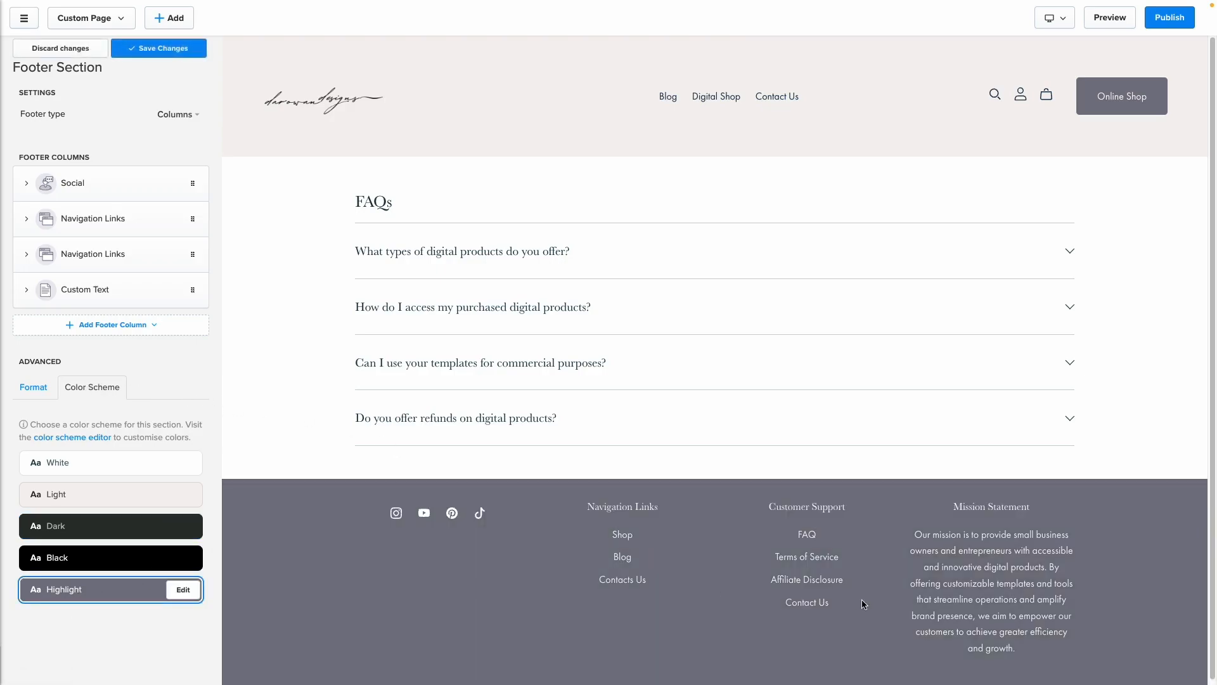
left_click(99, 526)
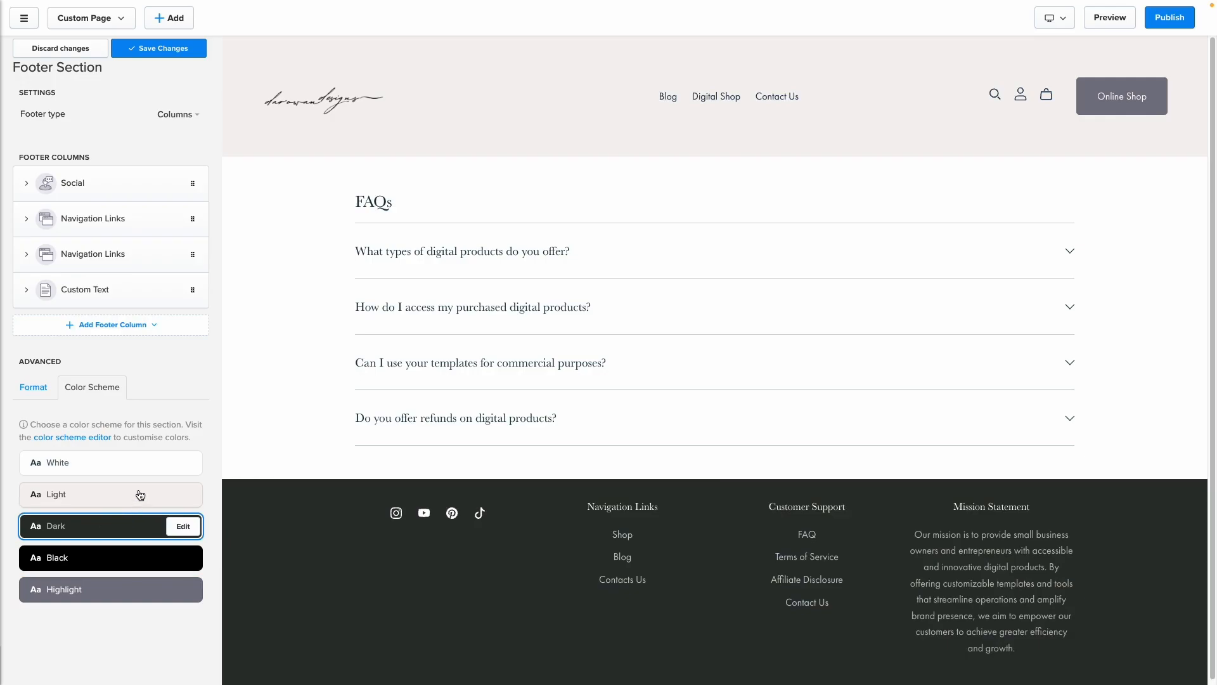
left_click(152, 494)
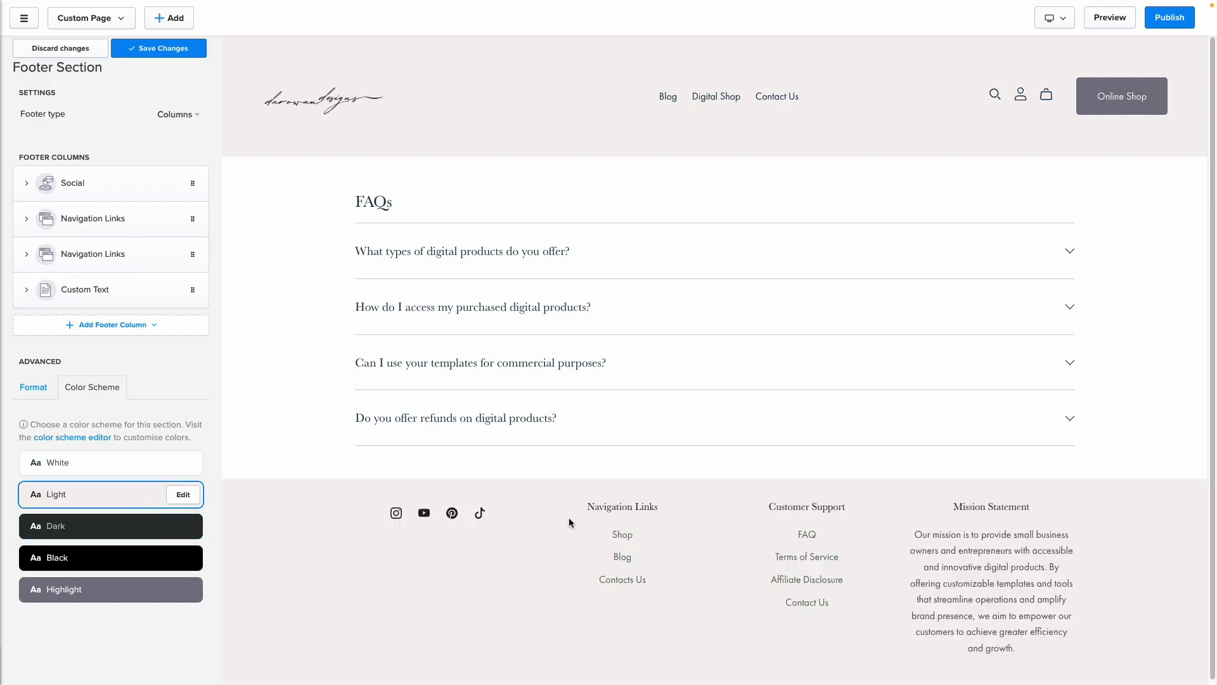
left_click(94, 601)
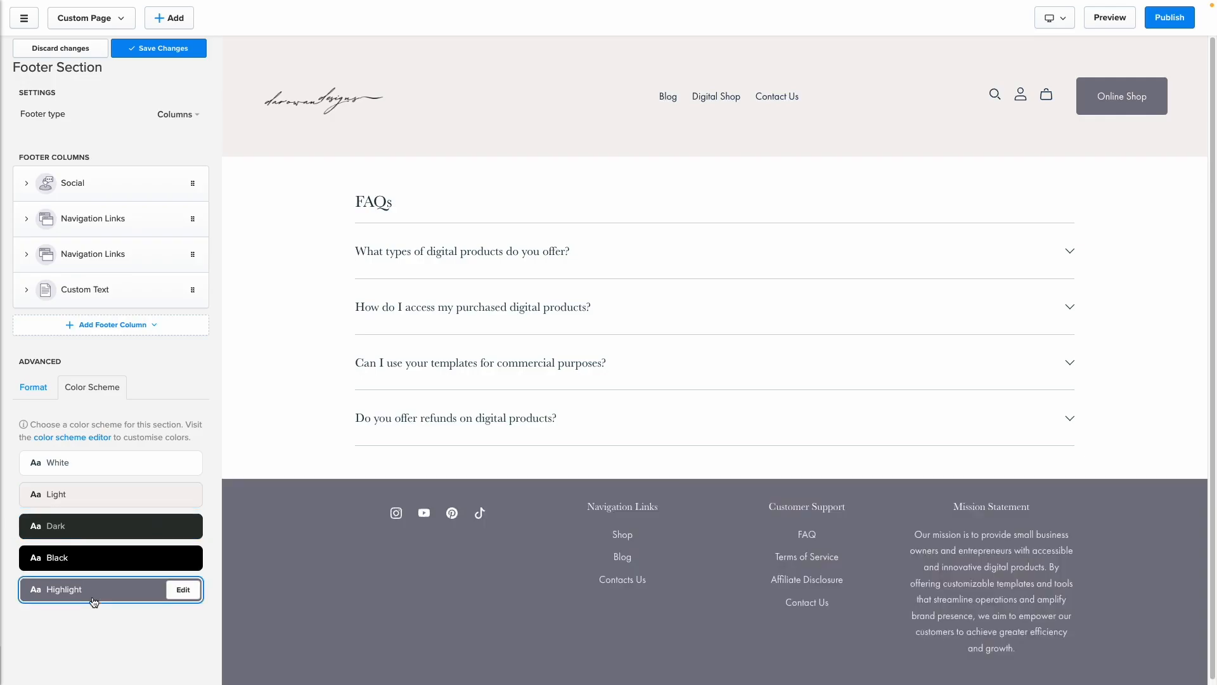
- Set the footer's heading size to Heading 3 and keep its text font size at Small
left_click(32, 387)
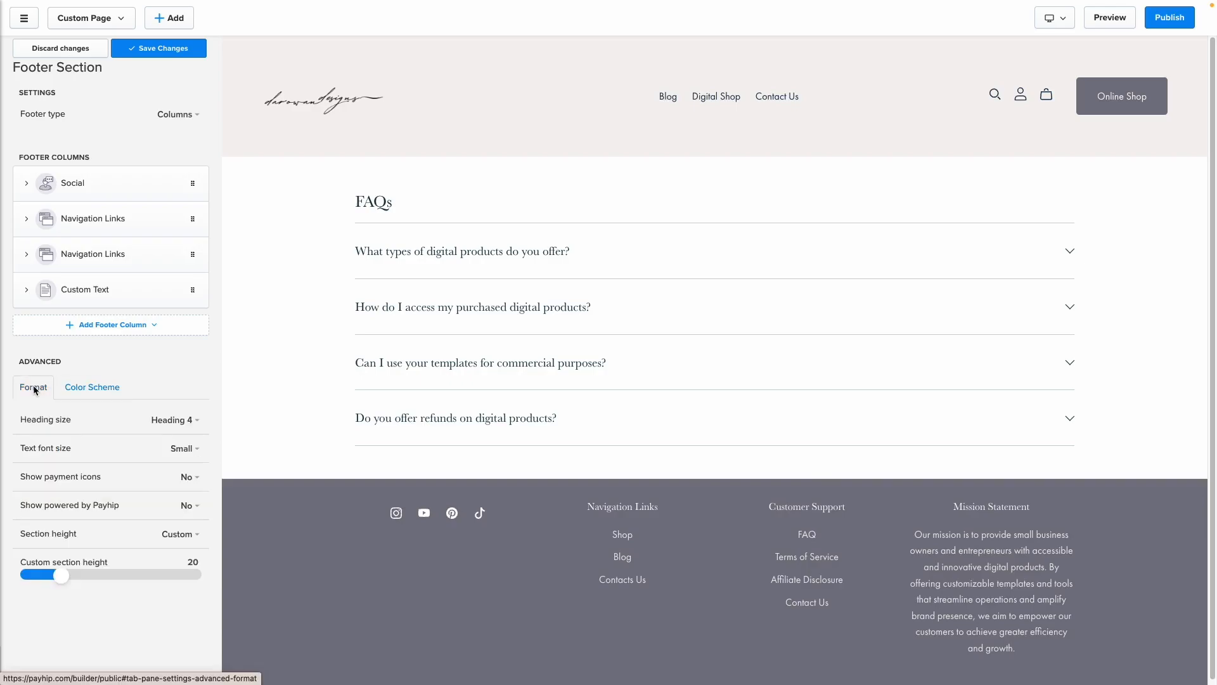
left_click(179, 426)
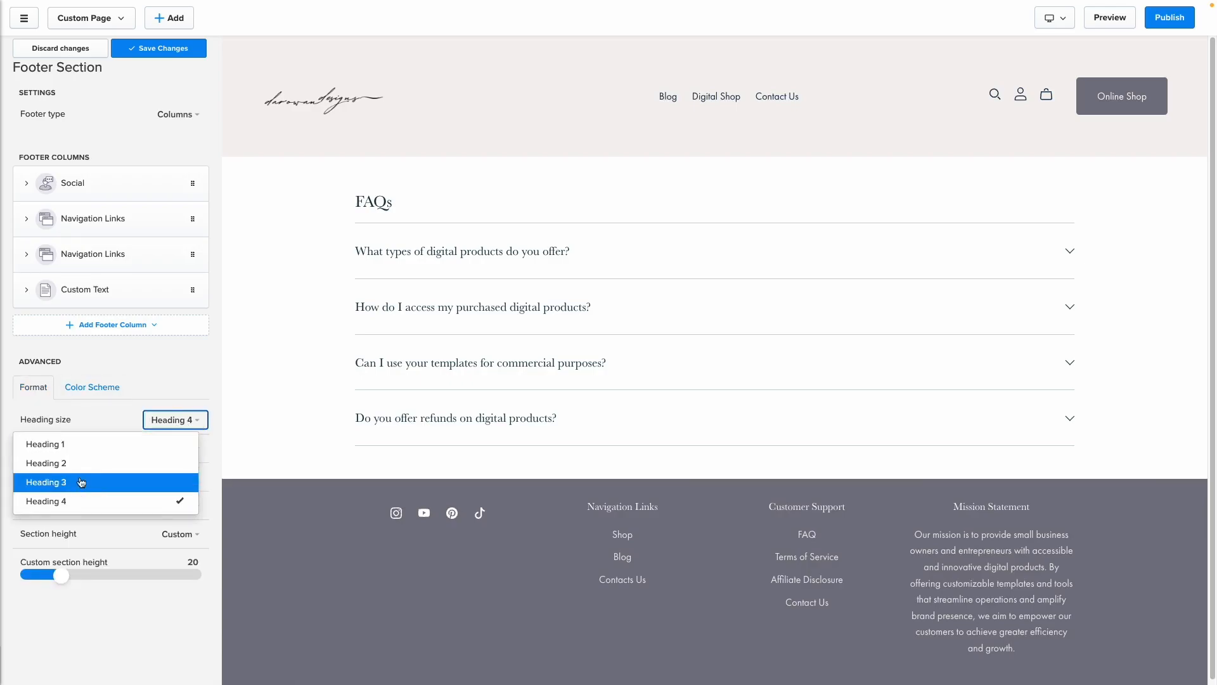
left_click(81, 479)
double_click(828, 508)
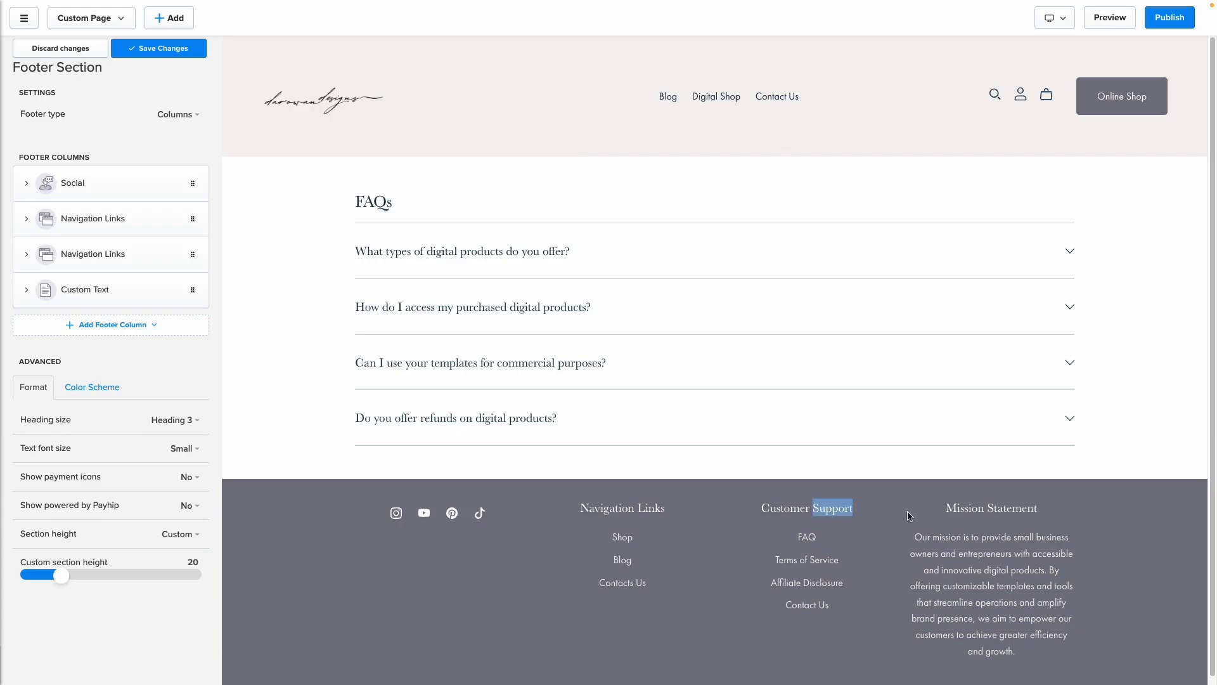
left_click(183, 449)
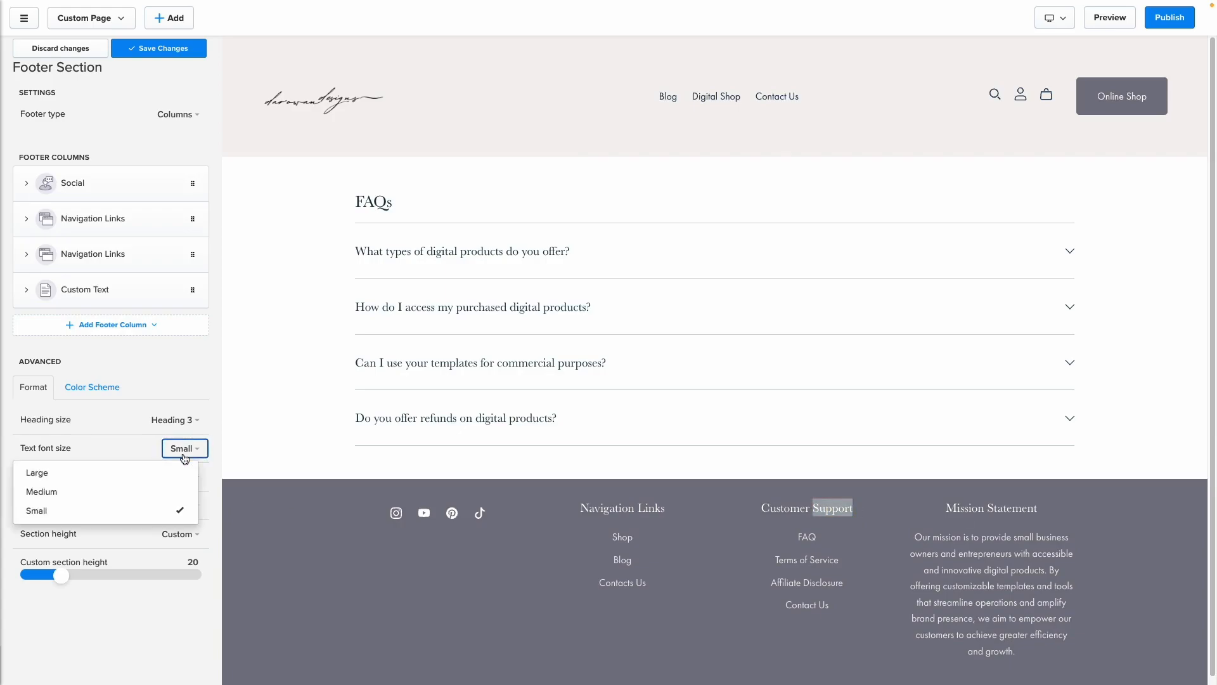
left_click(147, 511)
- Try showing the payment icons and the Powered by Payhip label in the footer, and set both options back to No
left_click(196, 485)
left_click(196, 485)
left_click(114, 500)
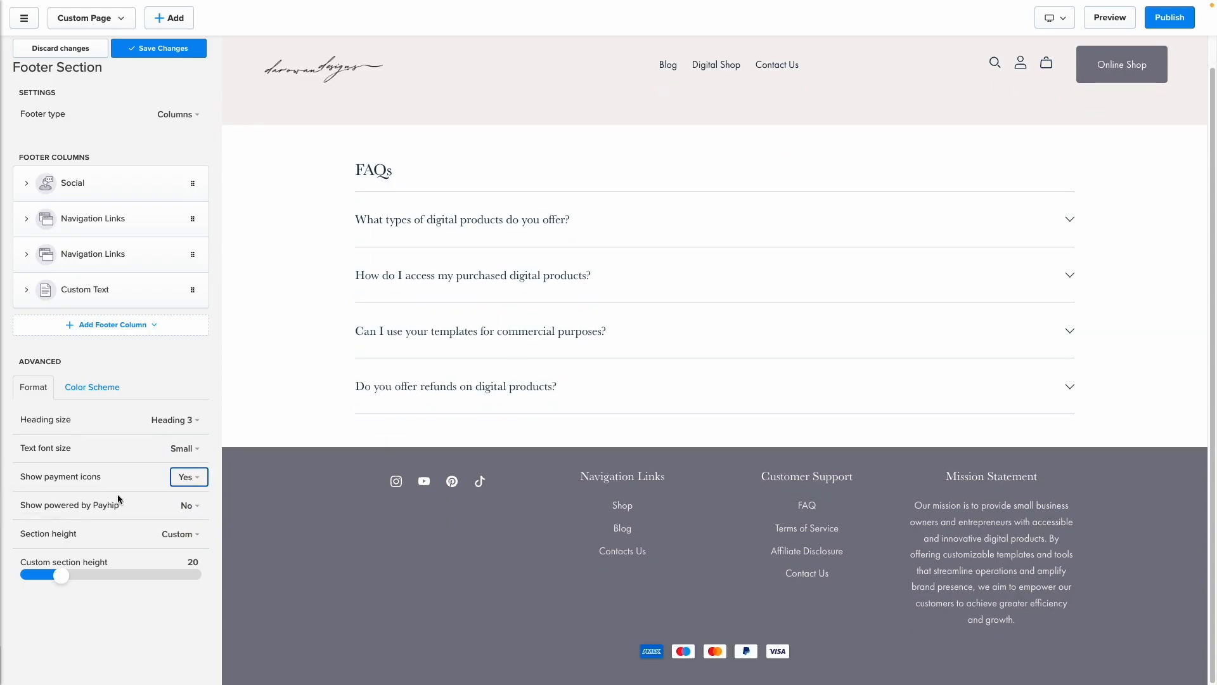
left_click(197, 485)
left_click(115, 518)
left_click(190, 505)
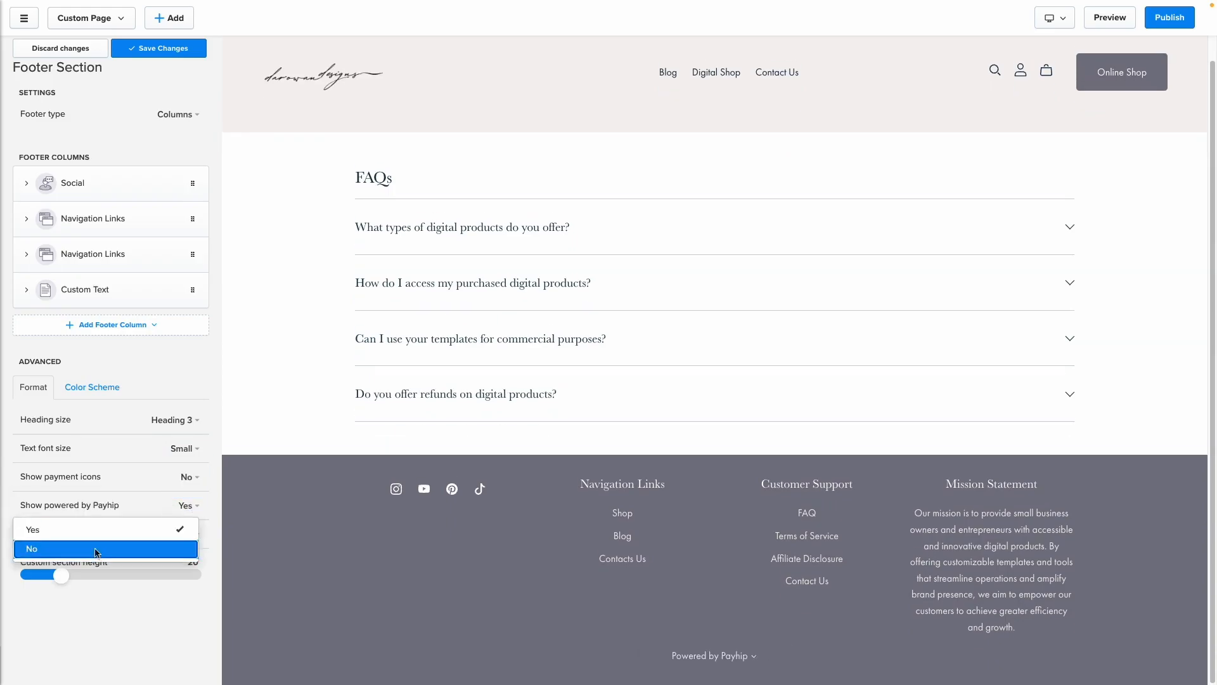
left_click(101, 549)
- Save the footer with its section height set to Small and publish the store, checking the live home page
left_click(177, 48)
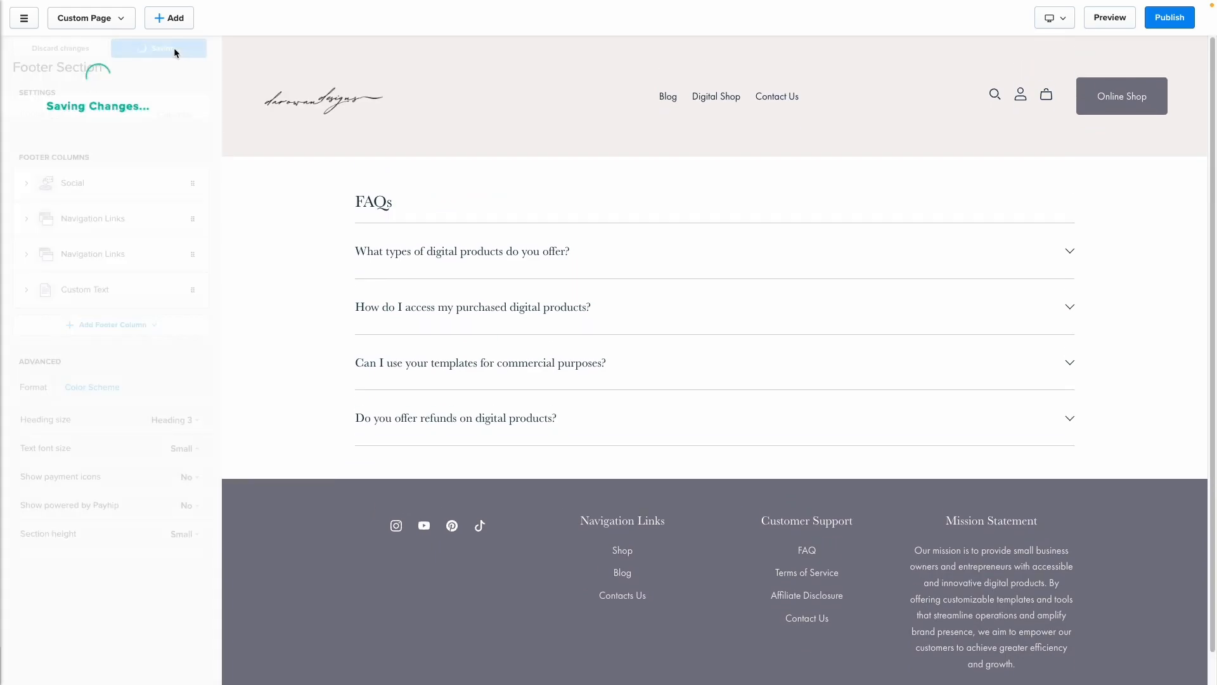
left_click(1170, 17)
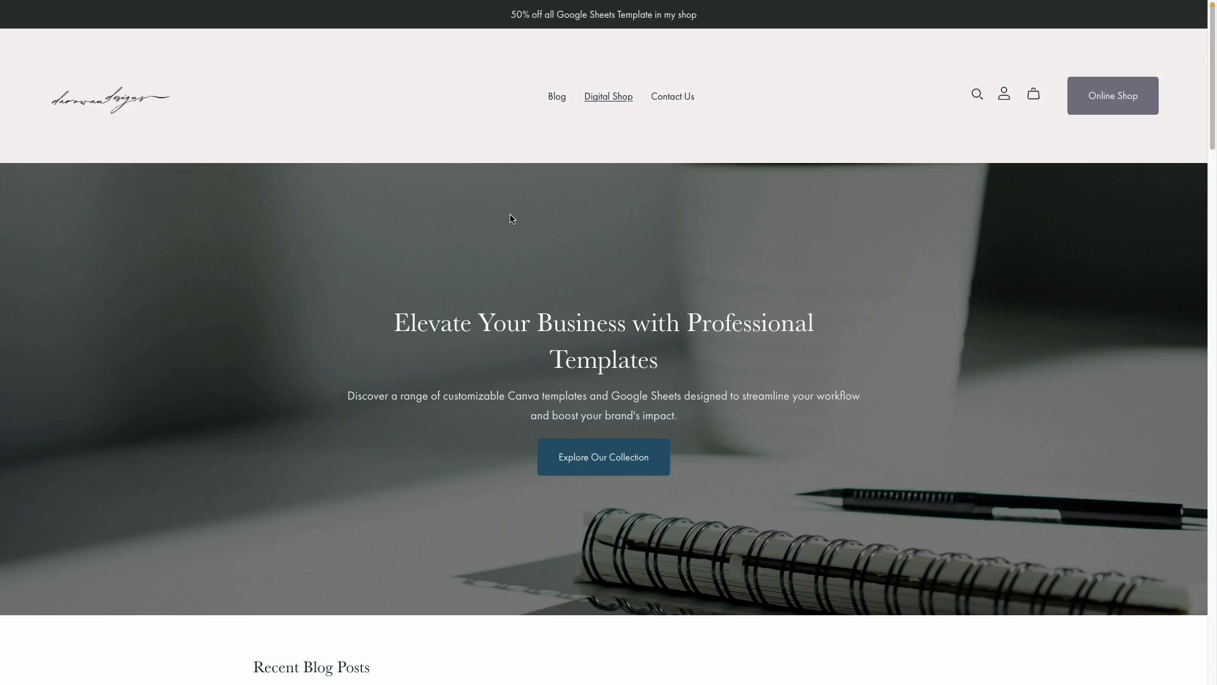
scroll(512, 219, "down", 10)
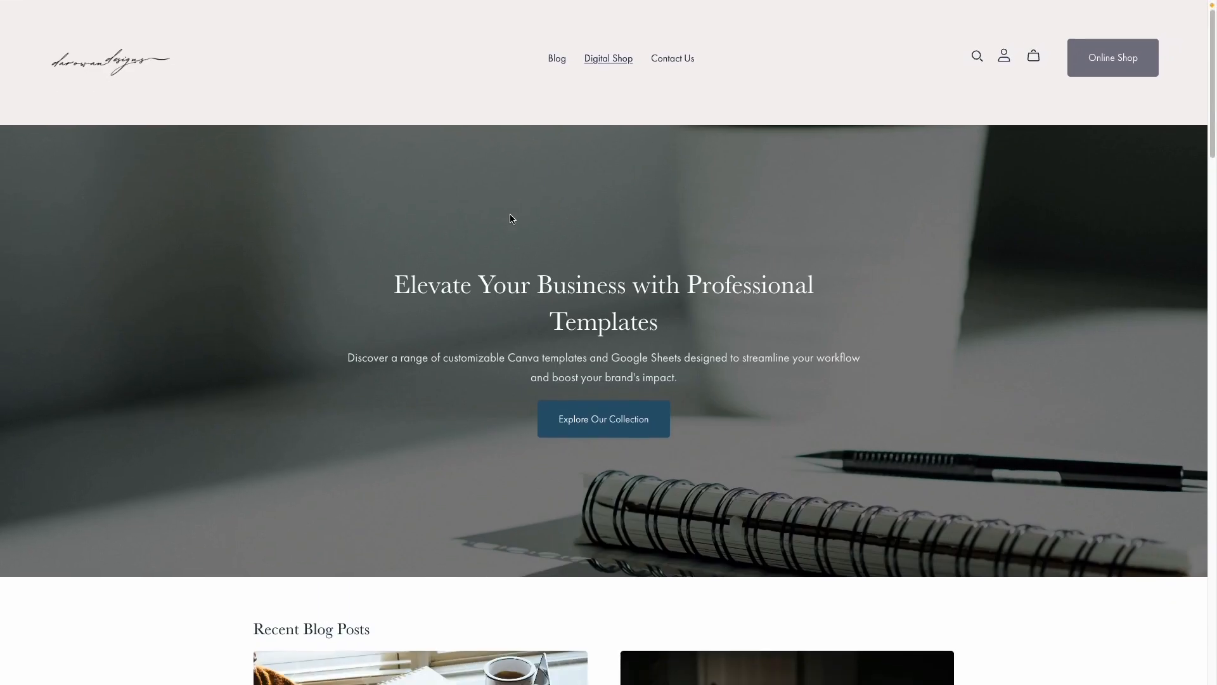
scroll(512, 218, "down", 15)
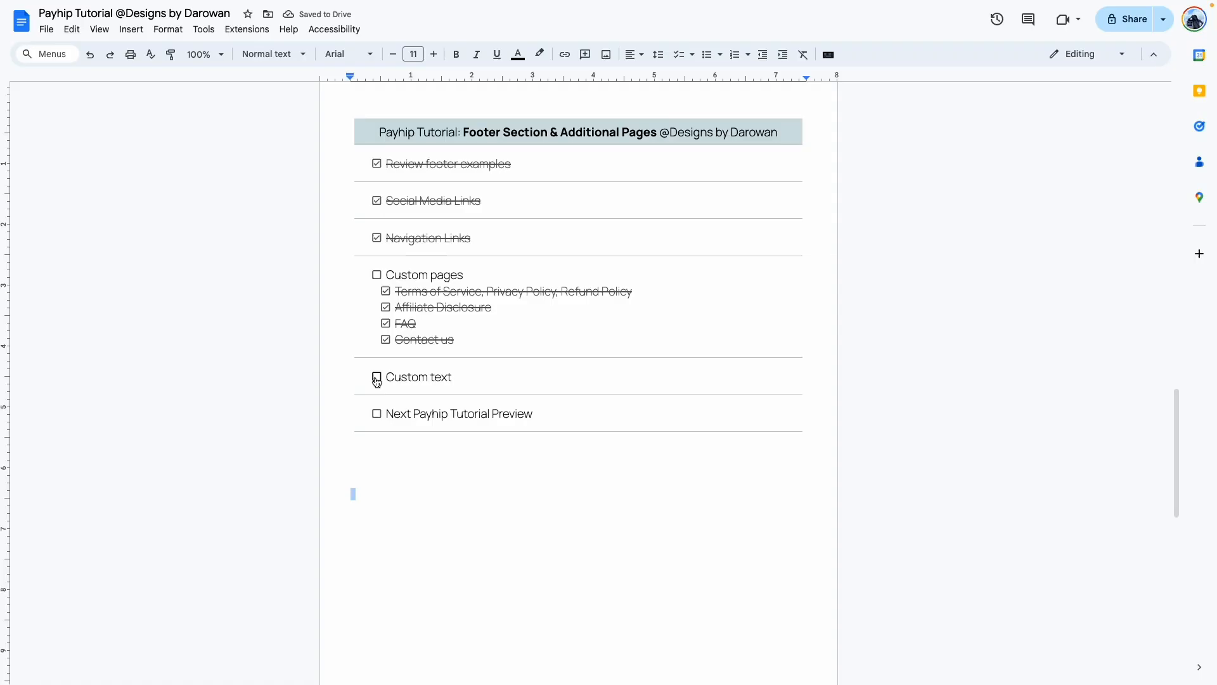
- Switch to the Google Docs tutorial checklist and mark the Custom text item as done
left_click(376, 378)
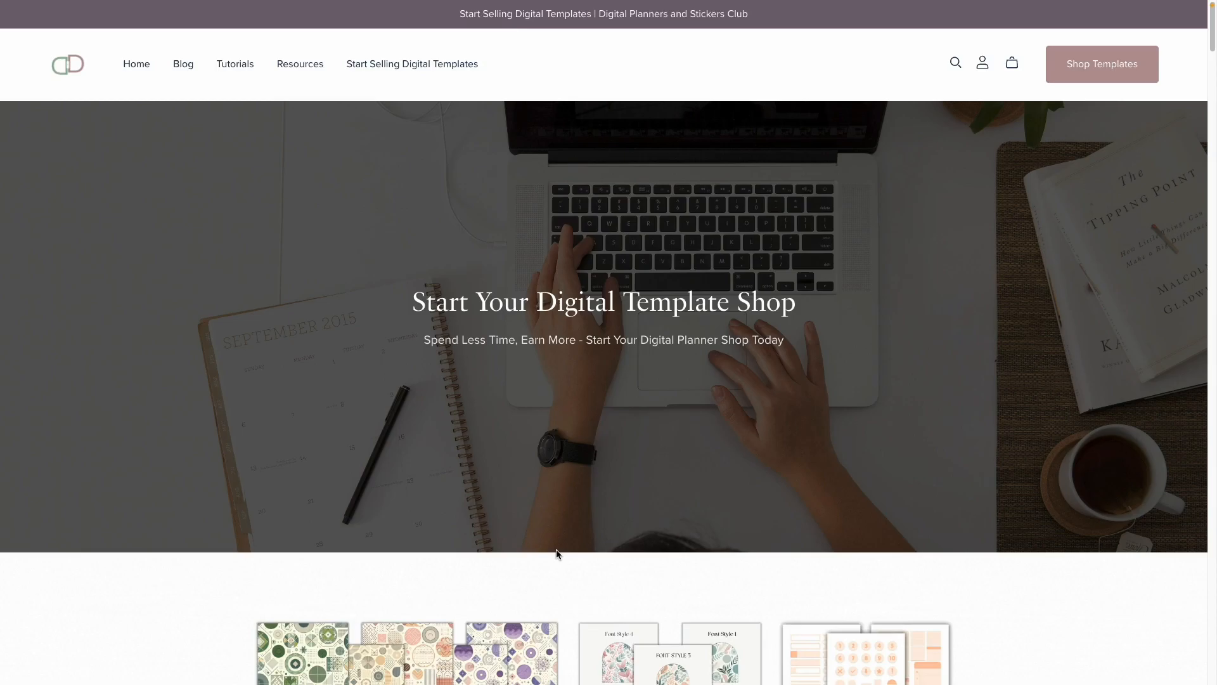
- Examine the example digital template membership landing page, including its benefits, FAQ, pricing plans and footer
scroll(556, 547, "down", 15)
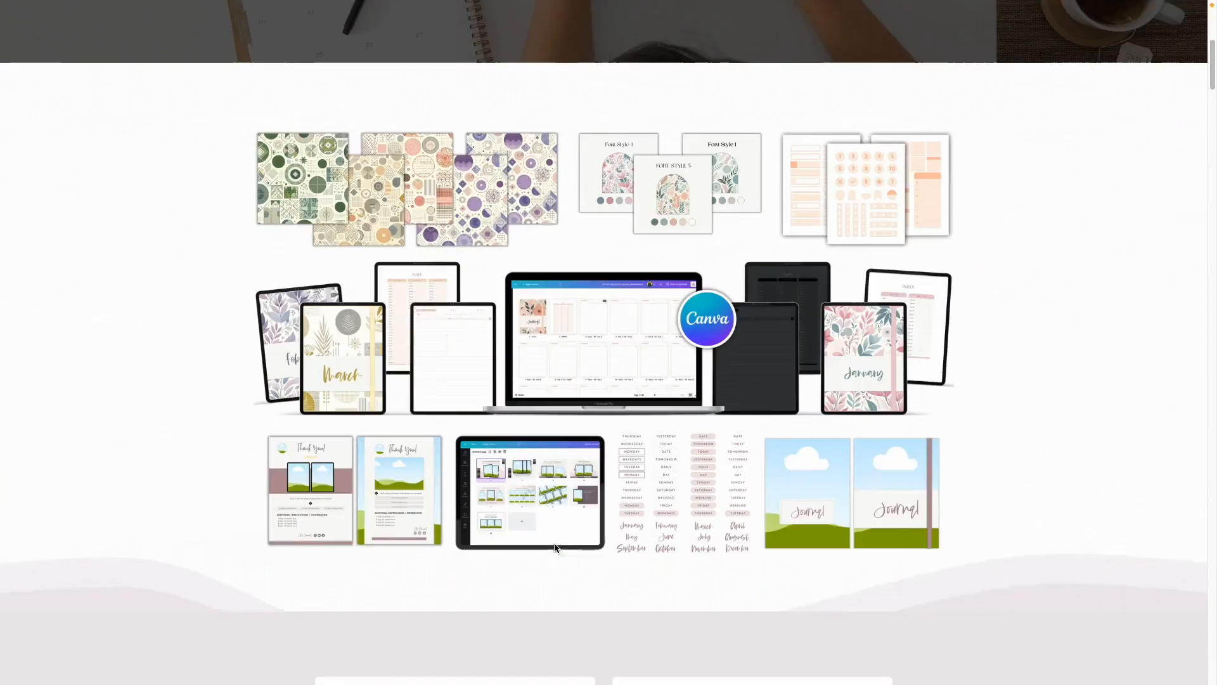
scroll(554, 548, "down", 15)
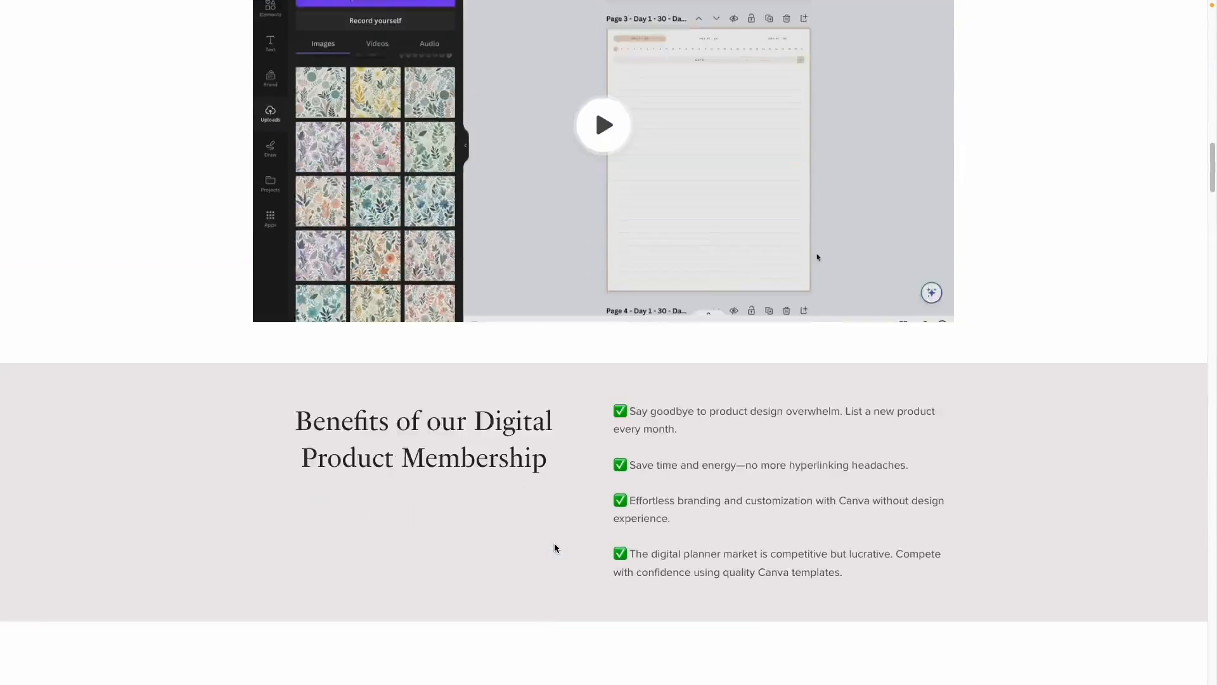
scroll(555, 547, "down", 4)
scroll(556, 547, "down", 7)
scroll(553, 548, "down", 1)
scroll(555, 544, "down", 5)
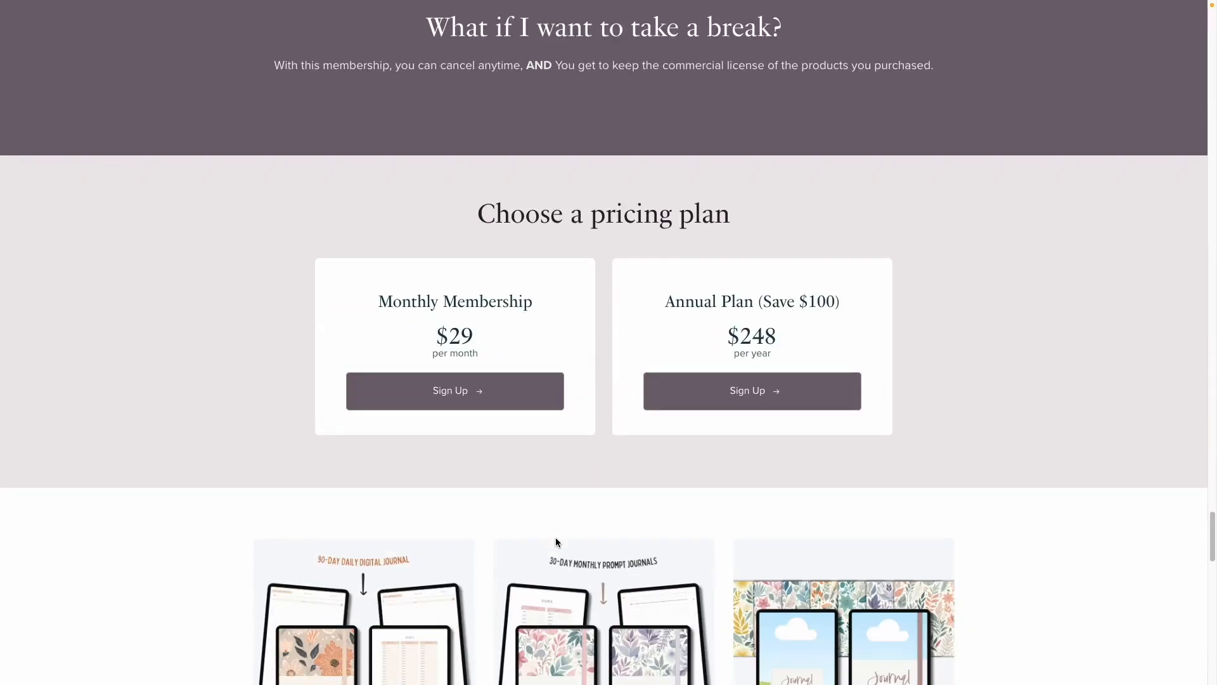
scroll(555, 542, "down", 2)
scroll(555, 543, "down", 18)
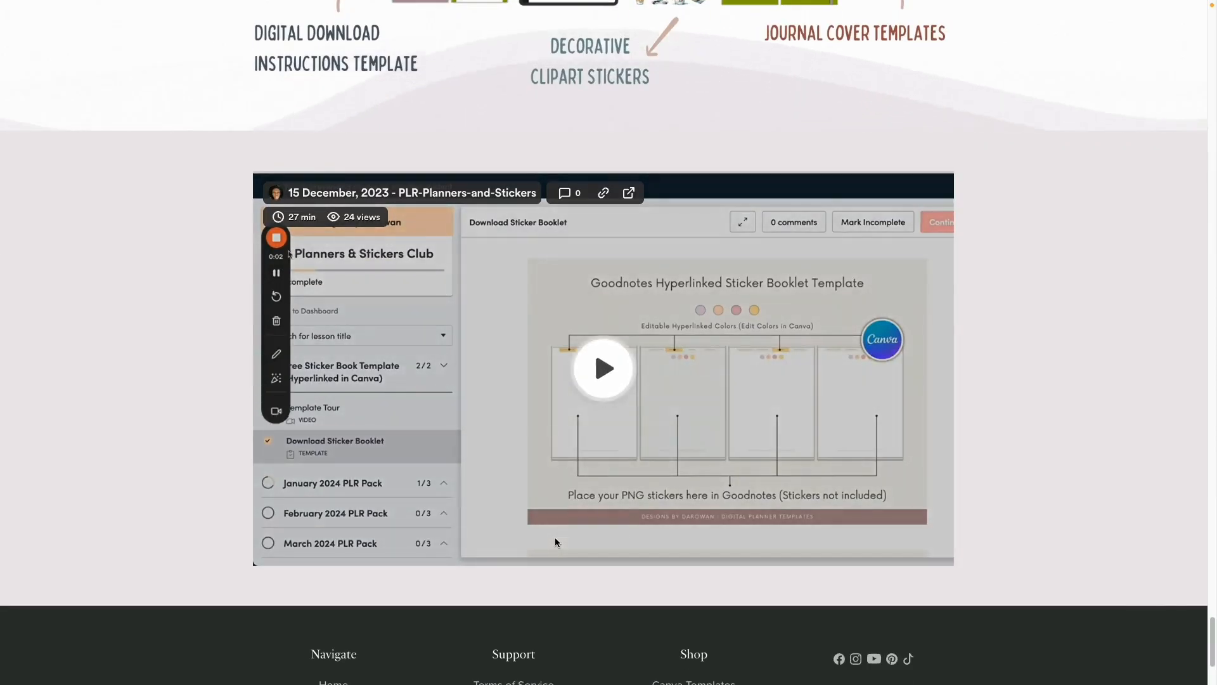
scroll(556, 542, "up", 20)
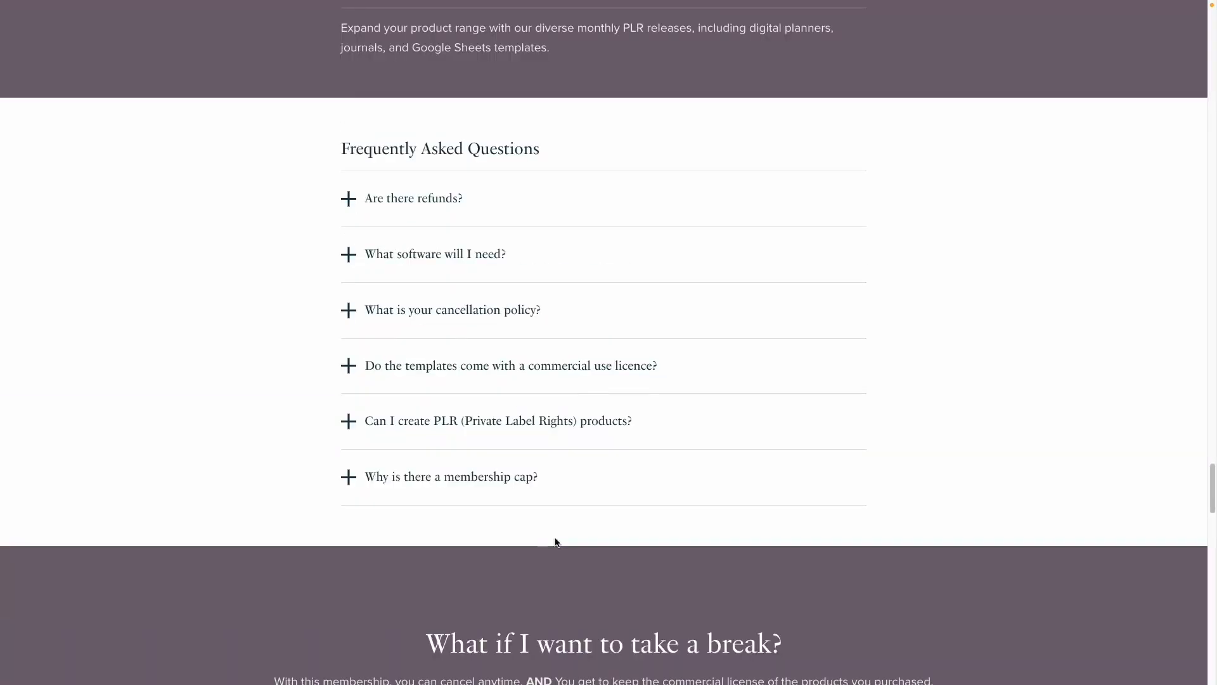